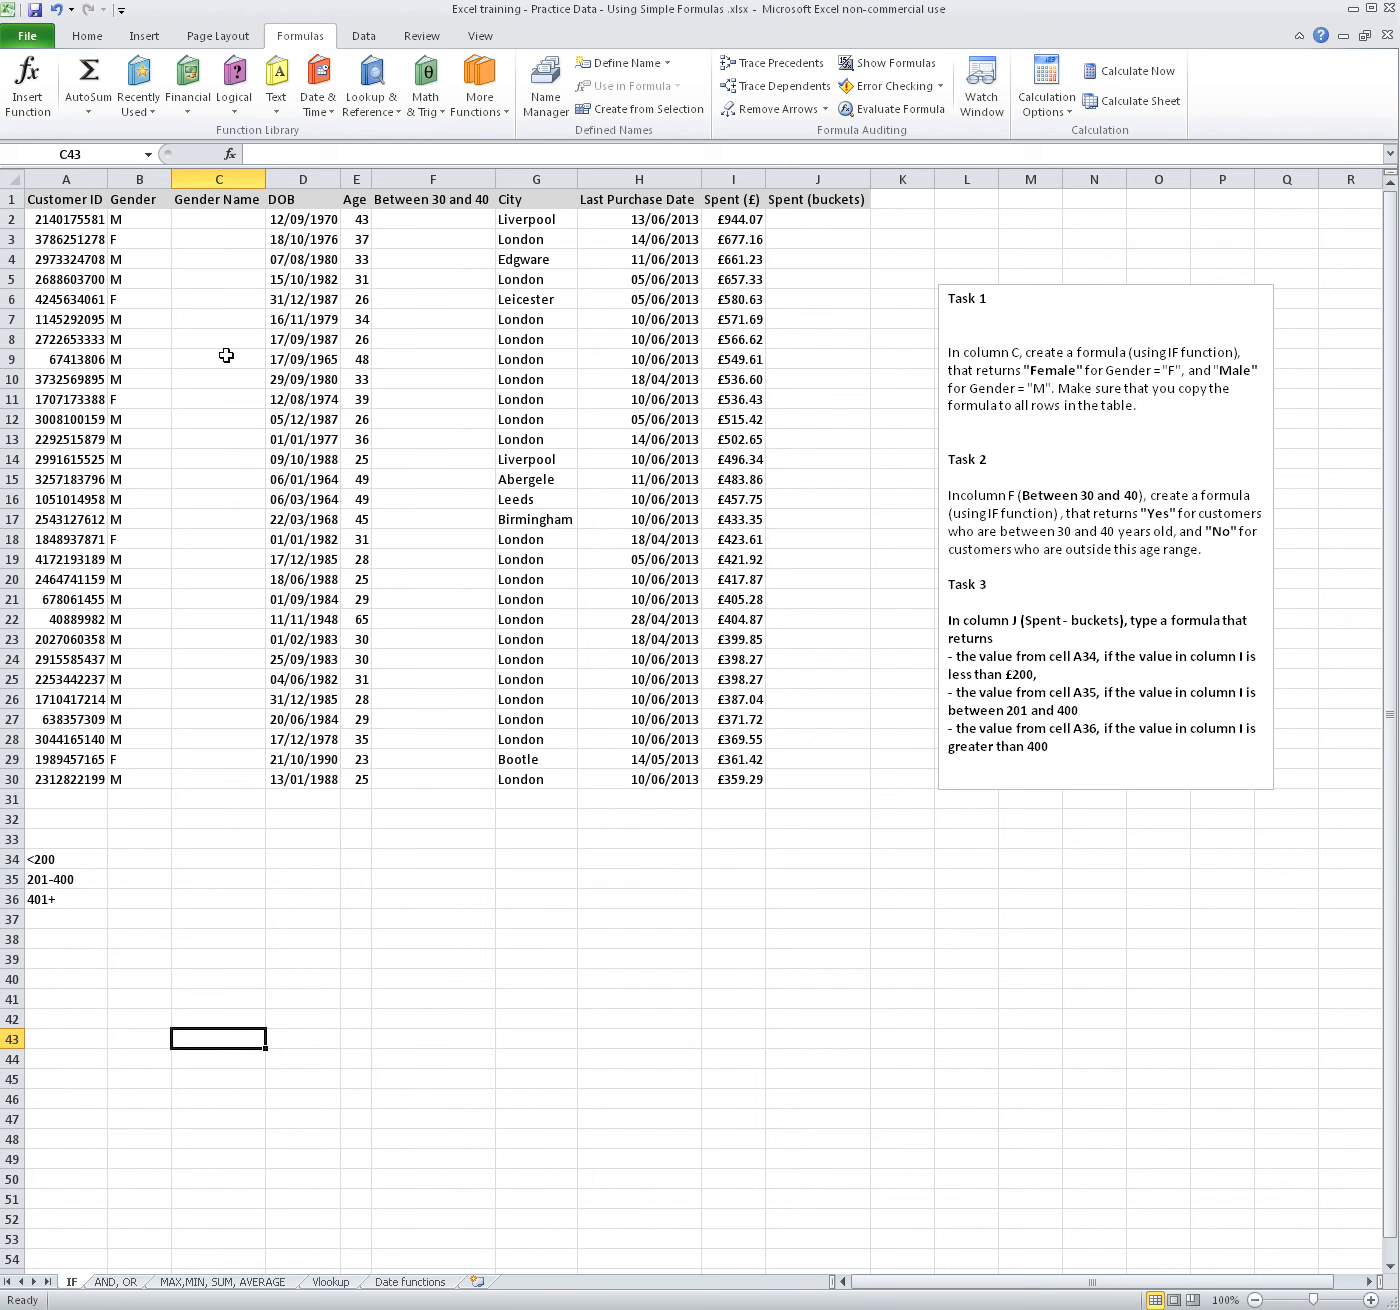
Start an IF formula in C2 with the logical test B2="M"
{"action": "left_click", "coordinate": [226, 219]}
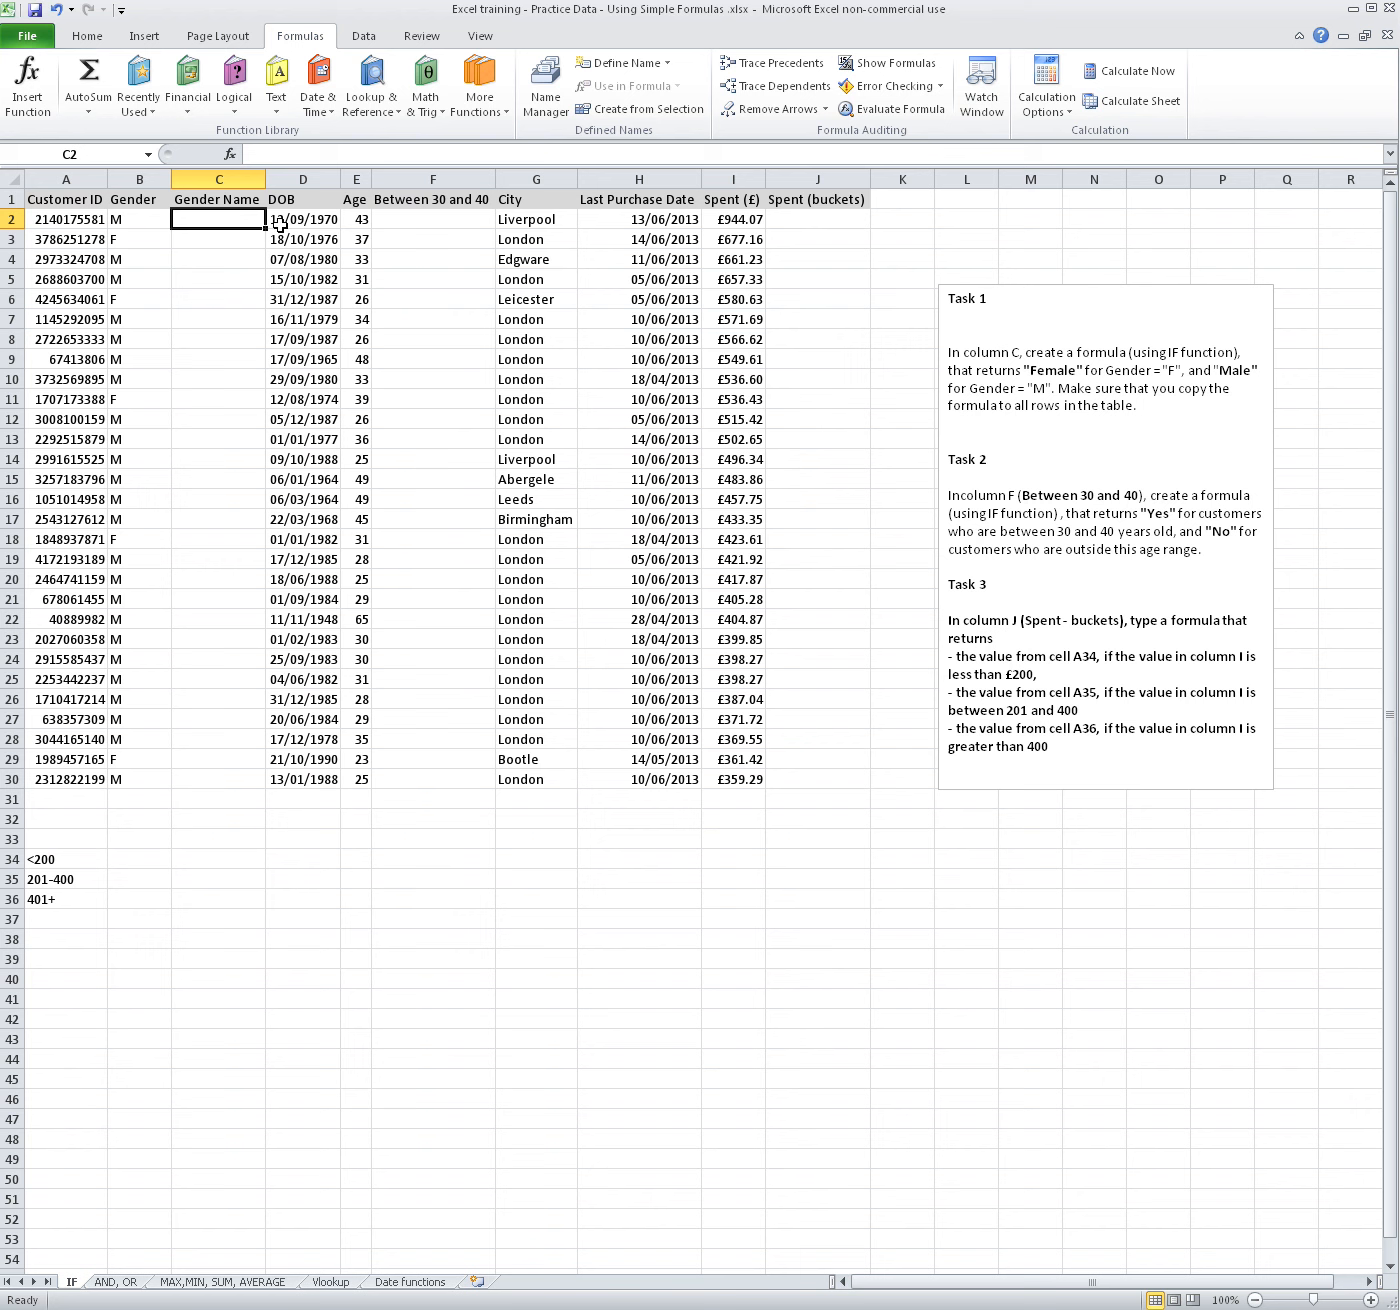
{"action": "type", "text": "="}
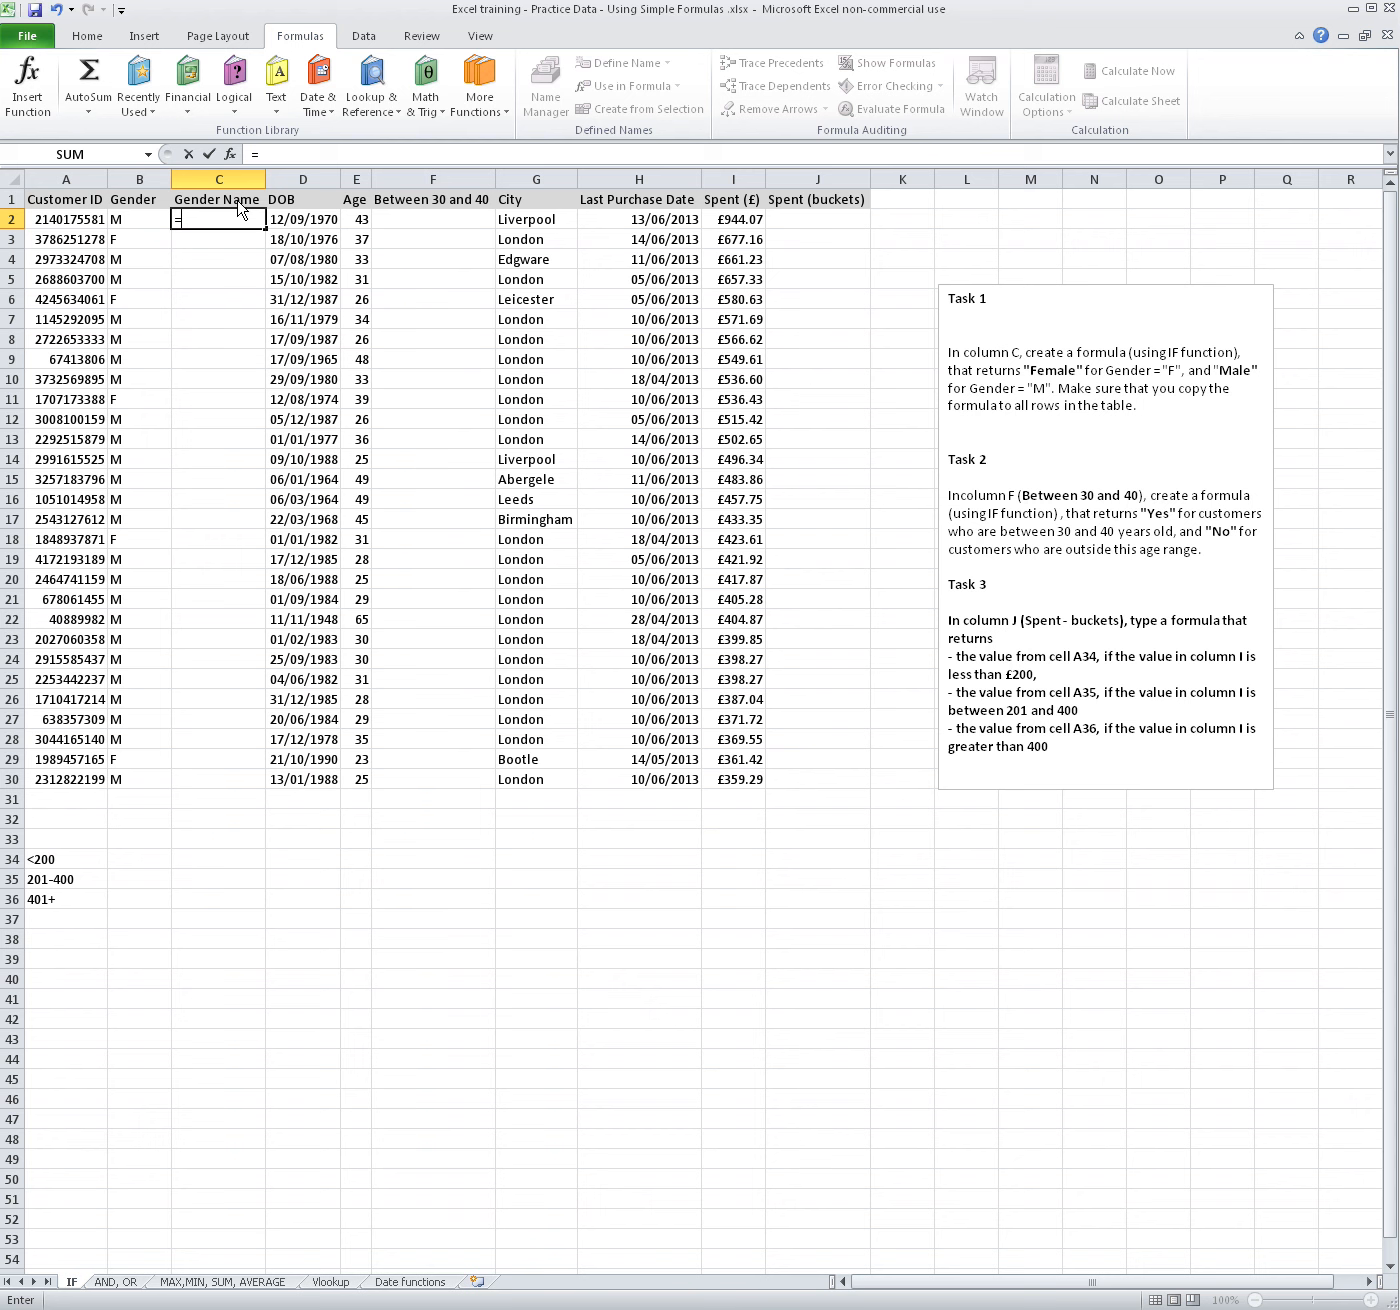
{"action": "type", "text": "if"}
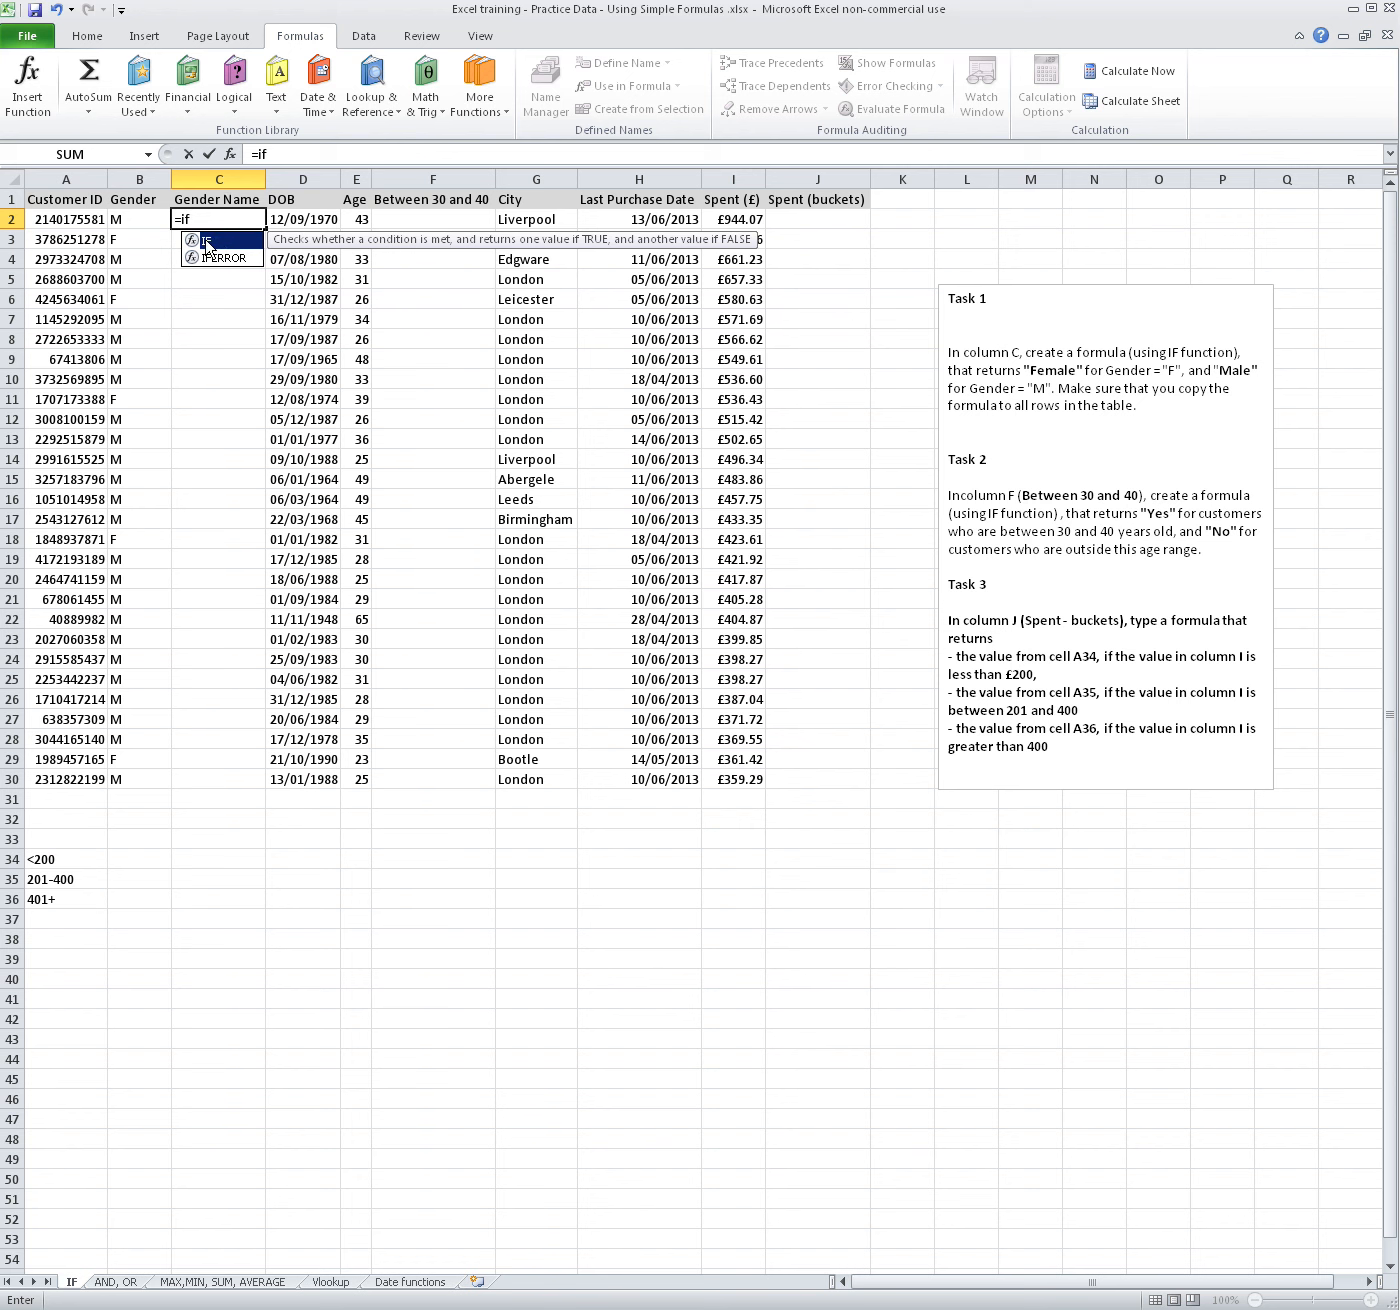
{"action": "type", "text": "("}
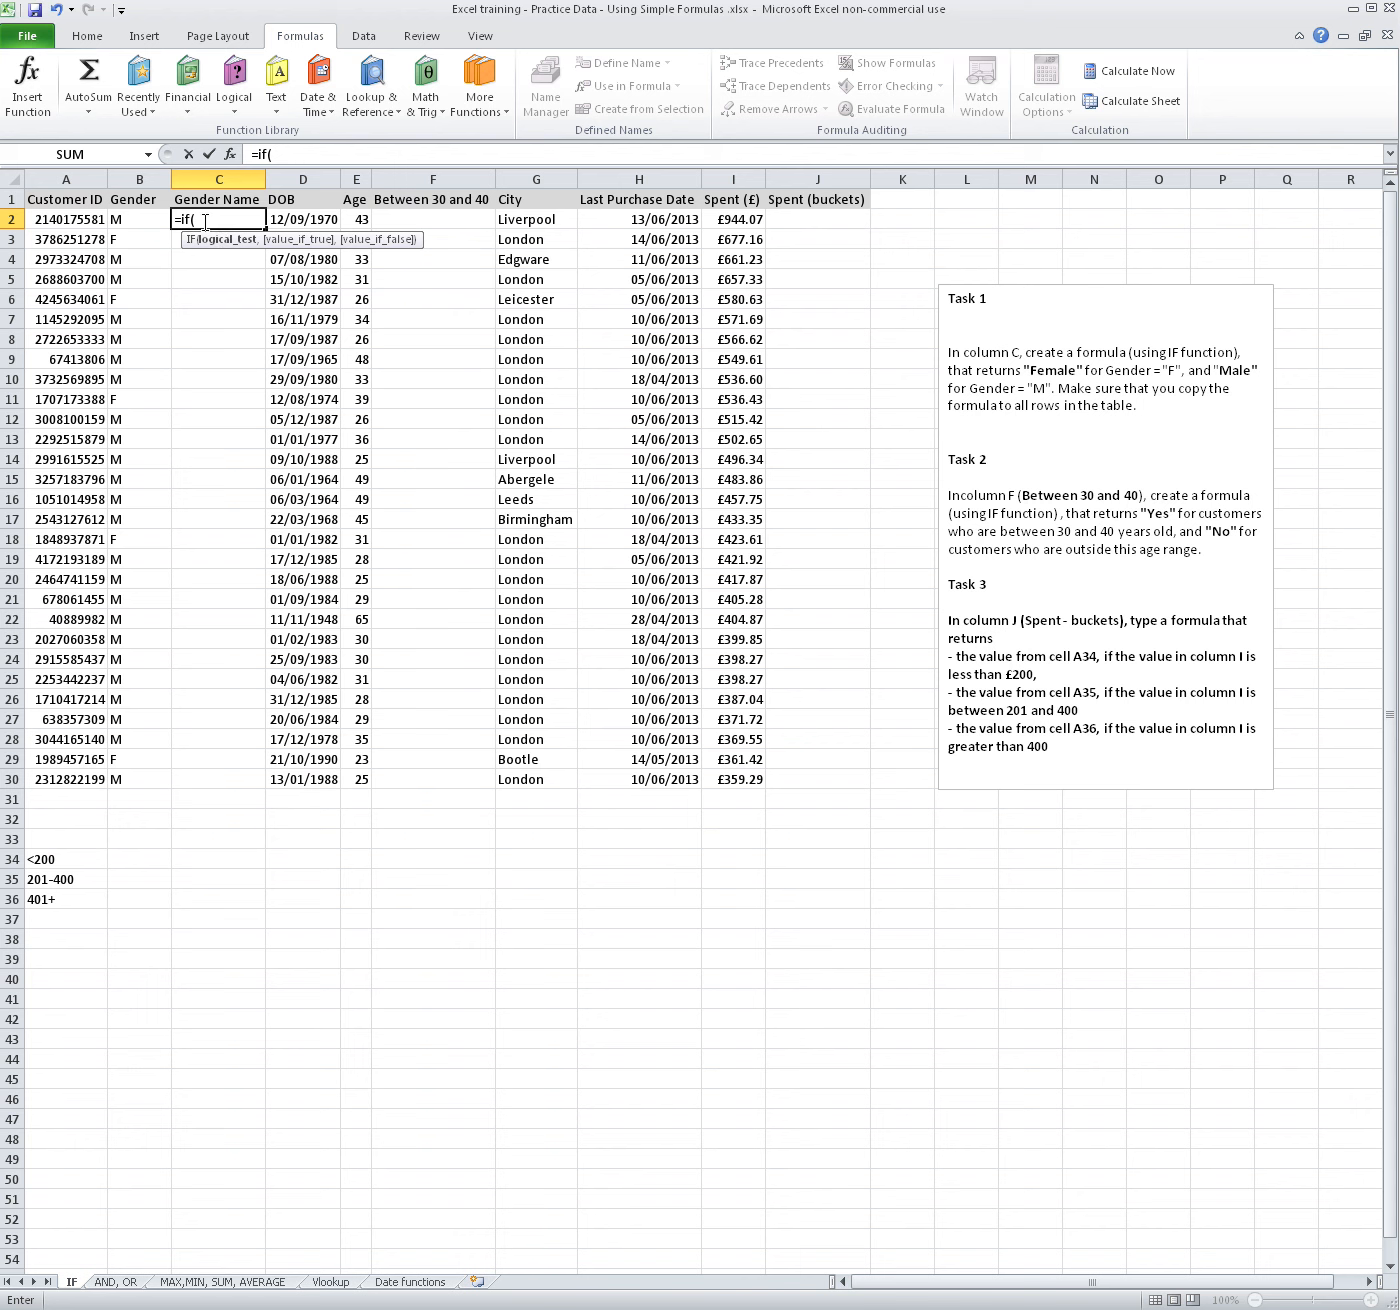
{"action": "left_click", "coordinate": [135, 220]}
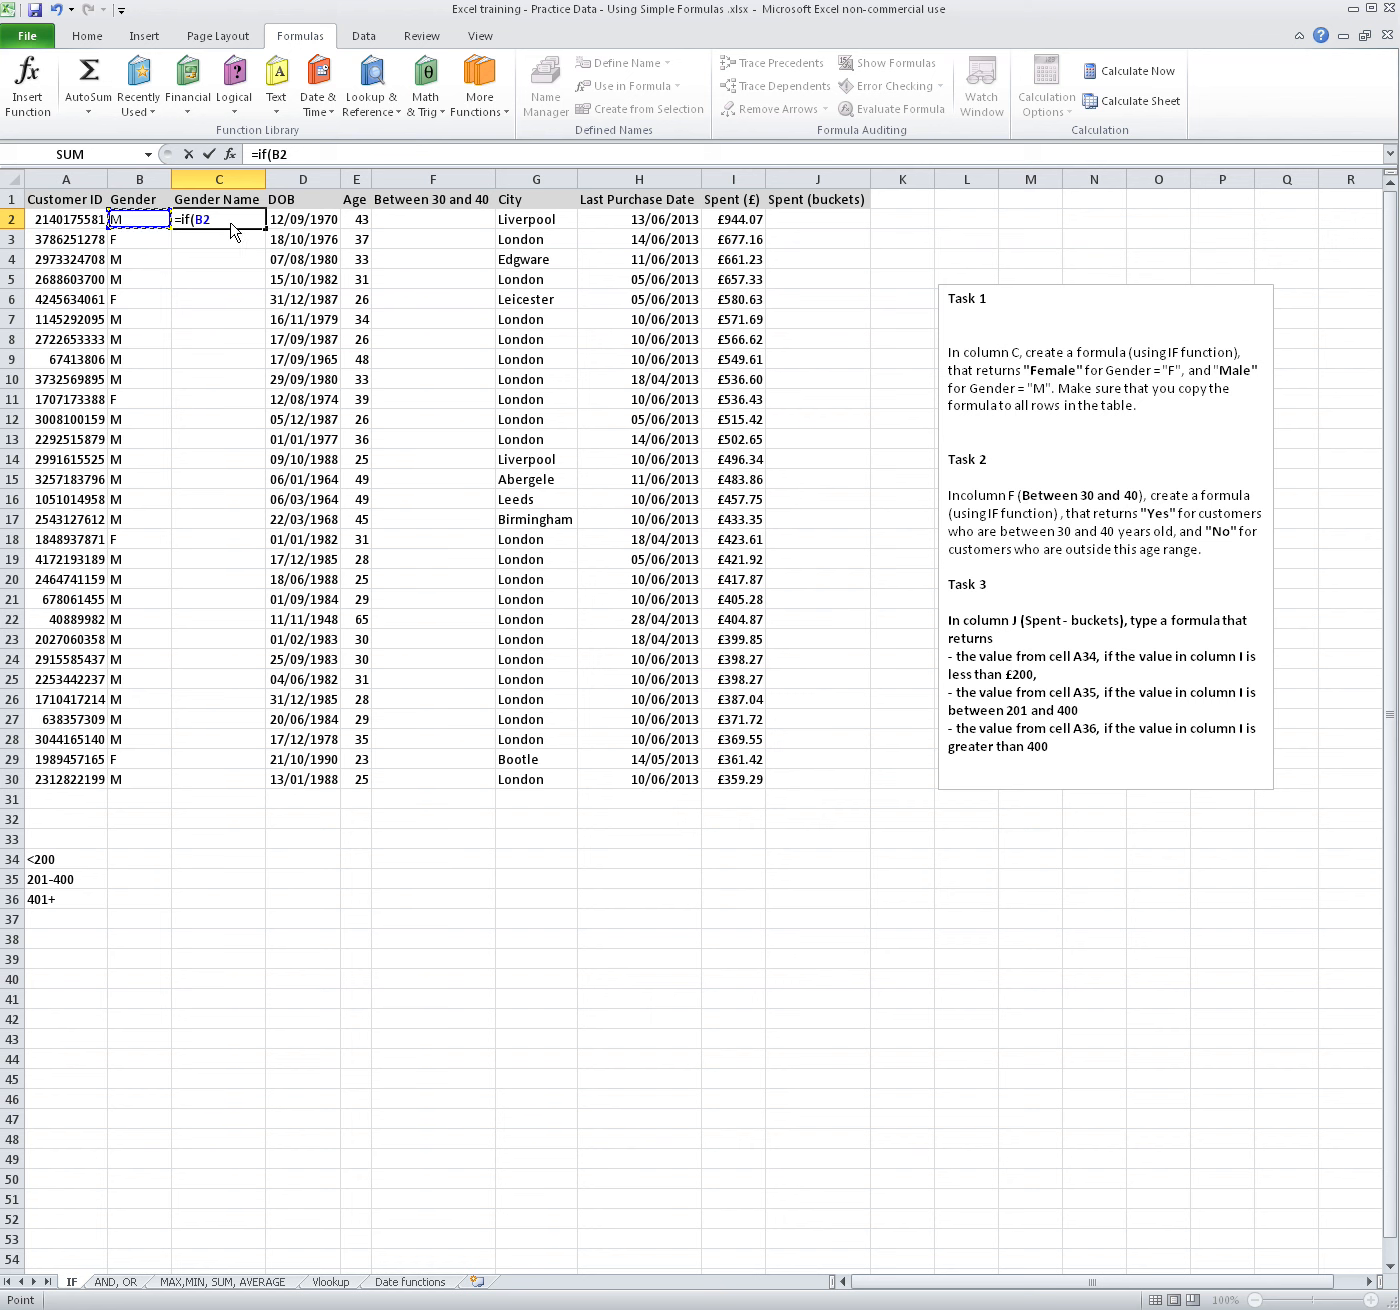
{"action": "type", "text": "="}
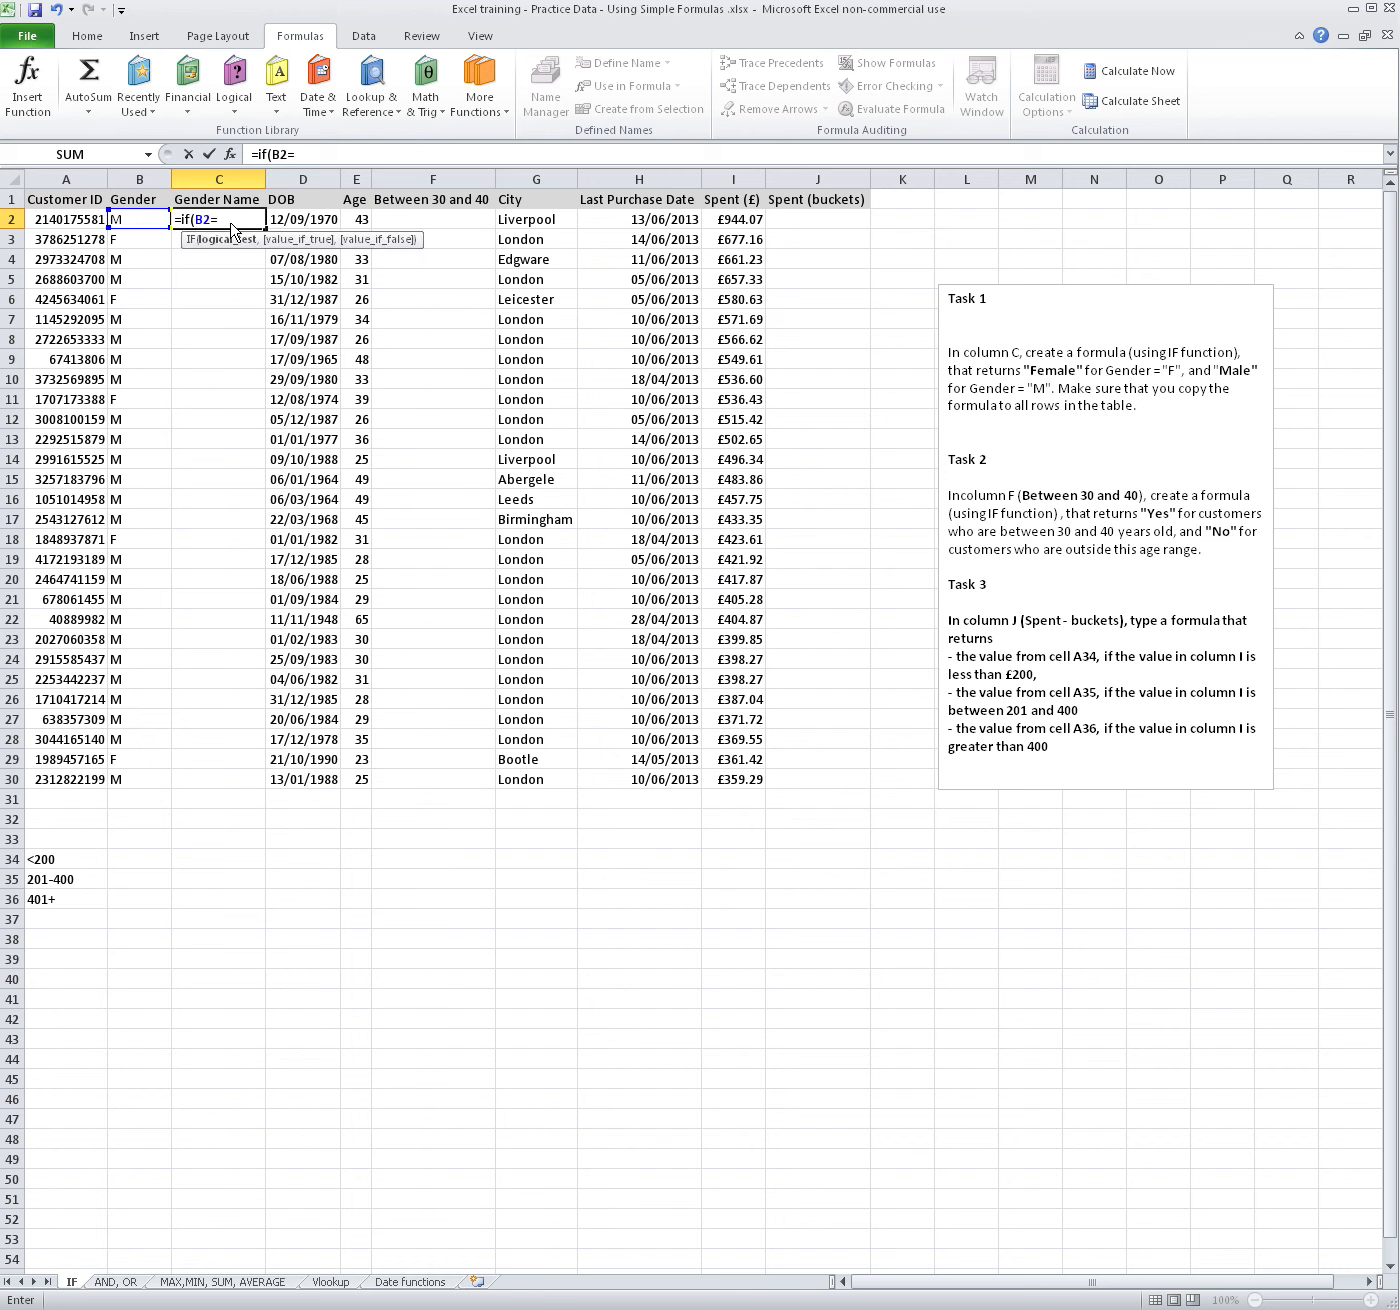
{"action": "type", "text": "\"M\","}
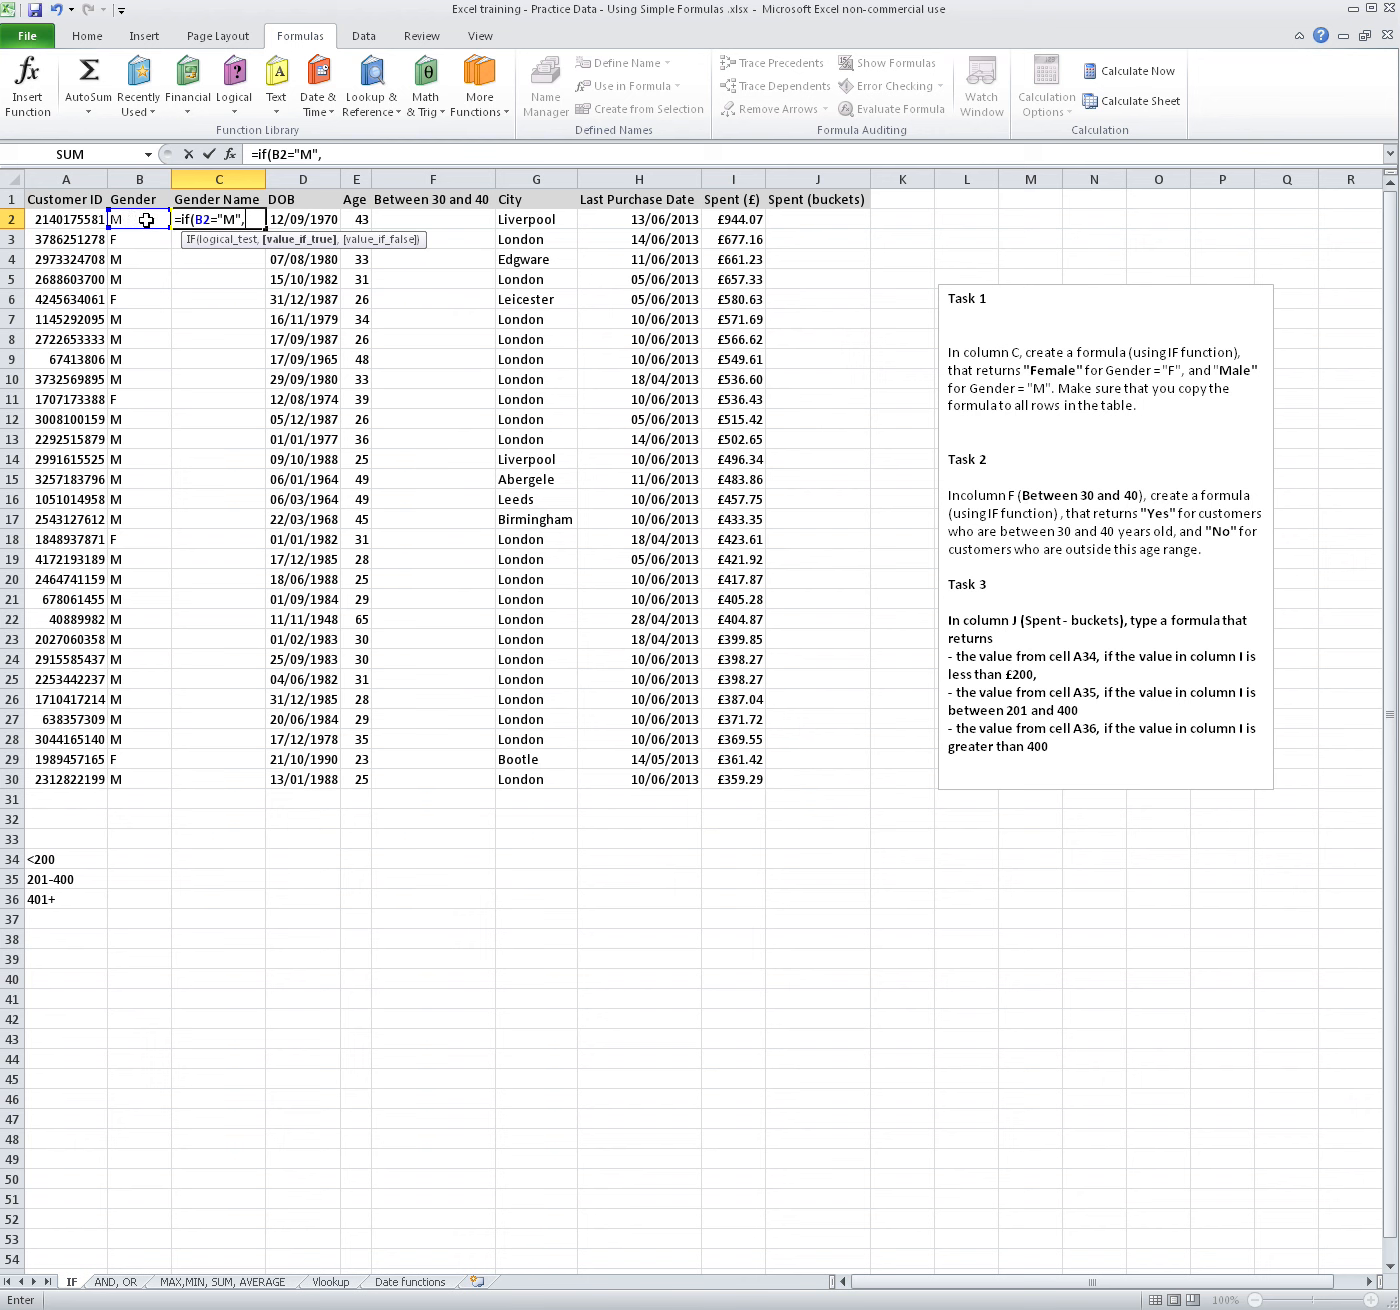
Complete the C2 formula so it returns "Male" when the test is true and "Female" otherwise
{"action": "type", "text": "\"Male\","}
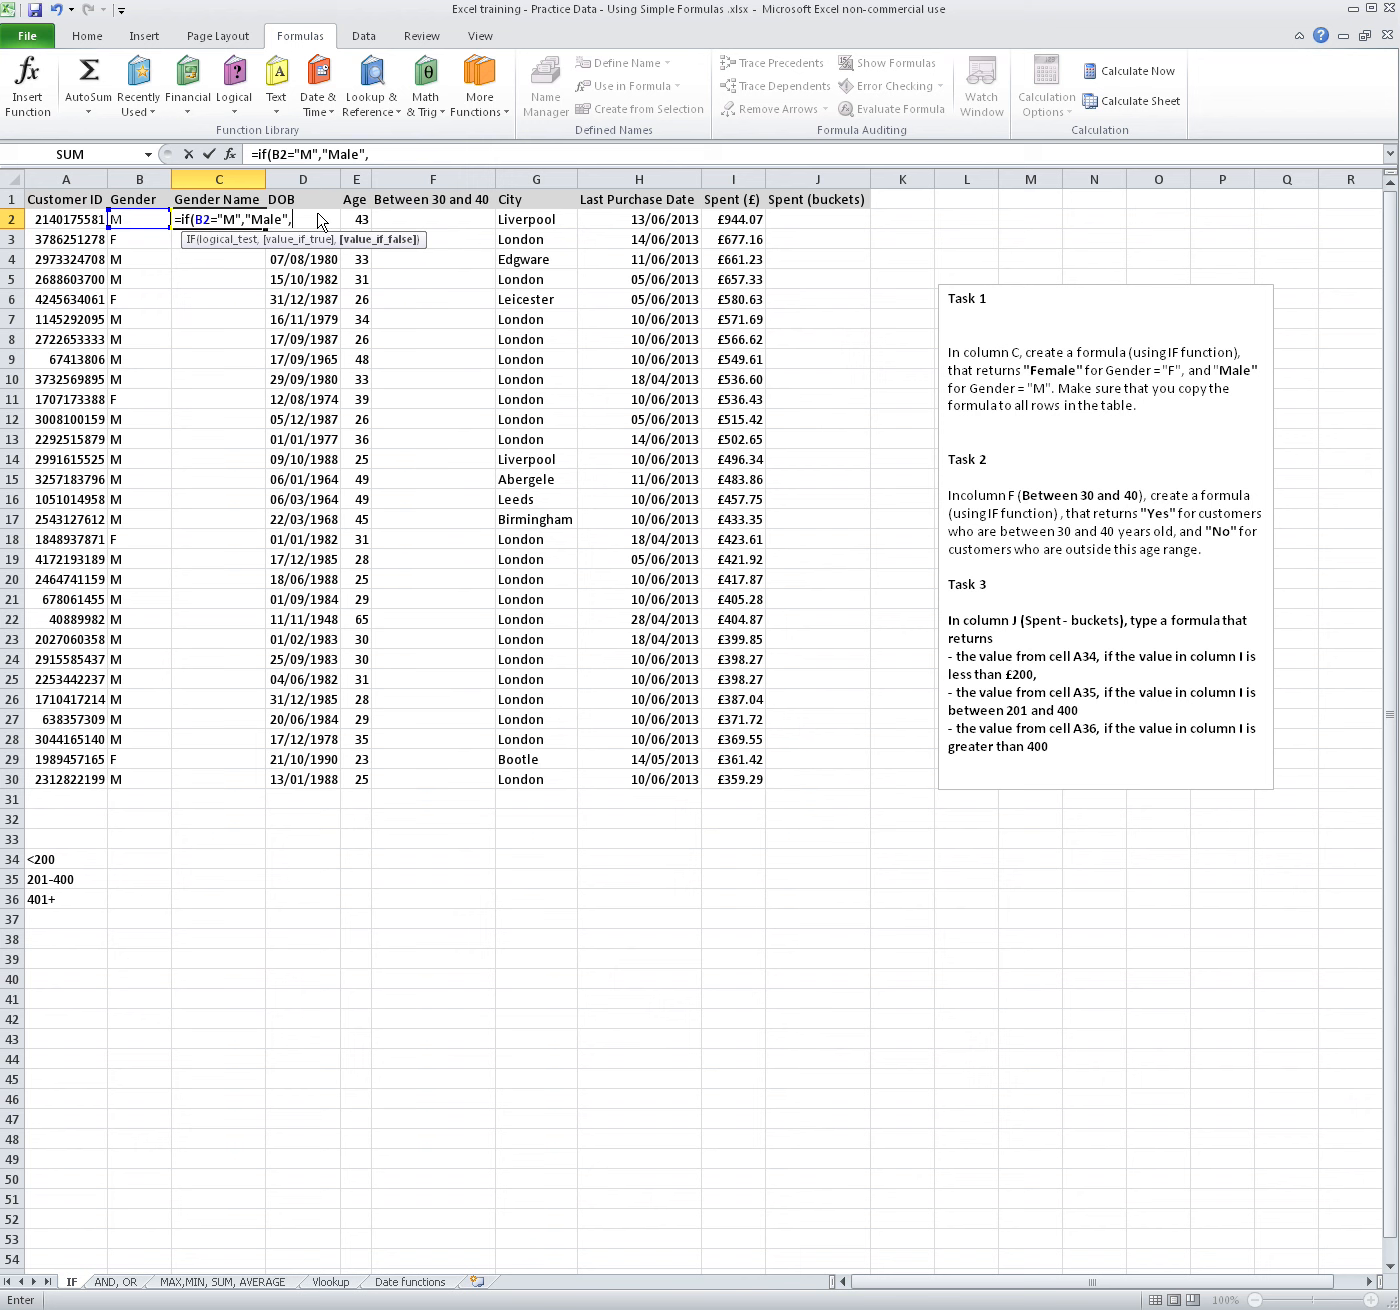
{"action": "type", "text": "\"Female\")"}
{"action": "key", "text": "Return"}
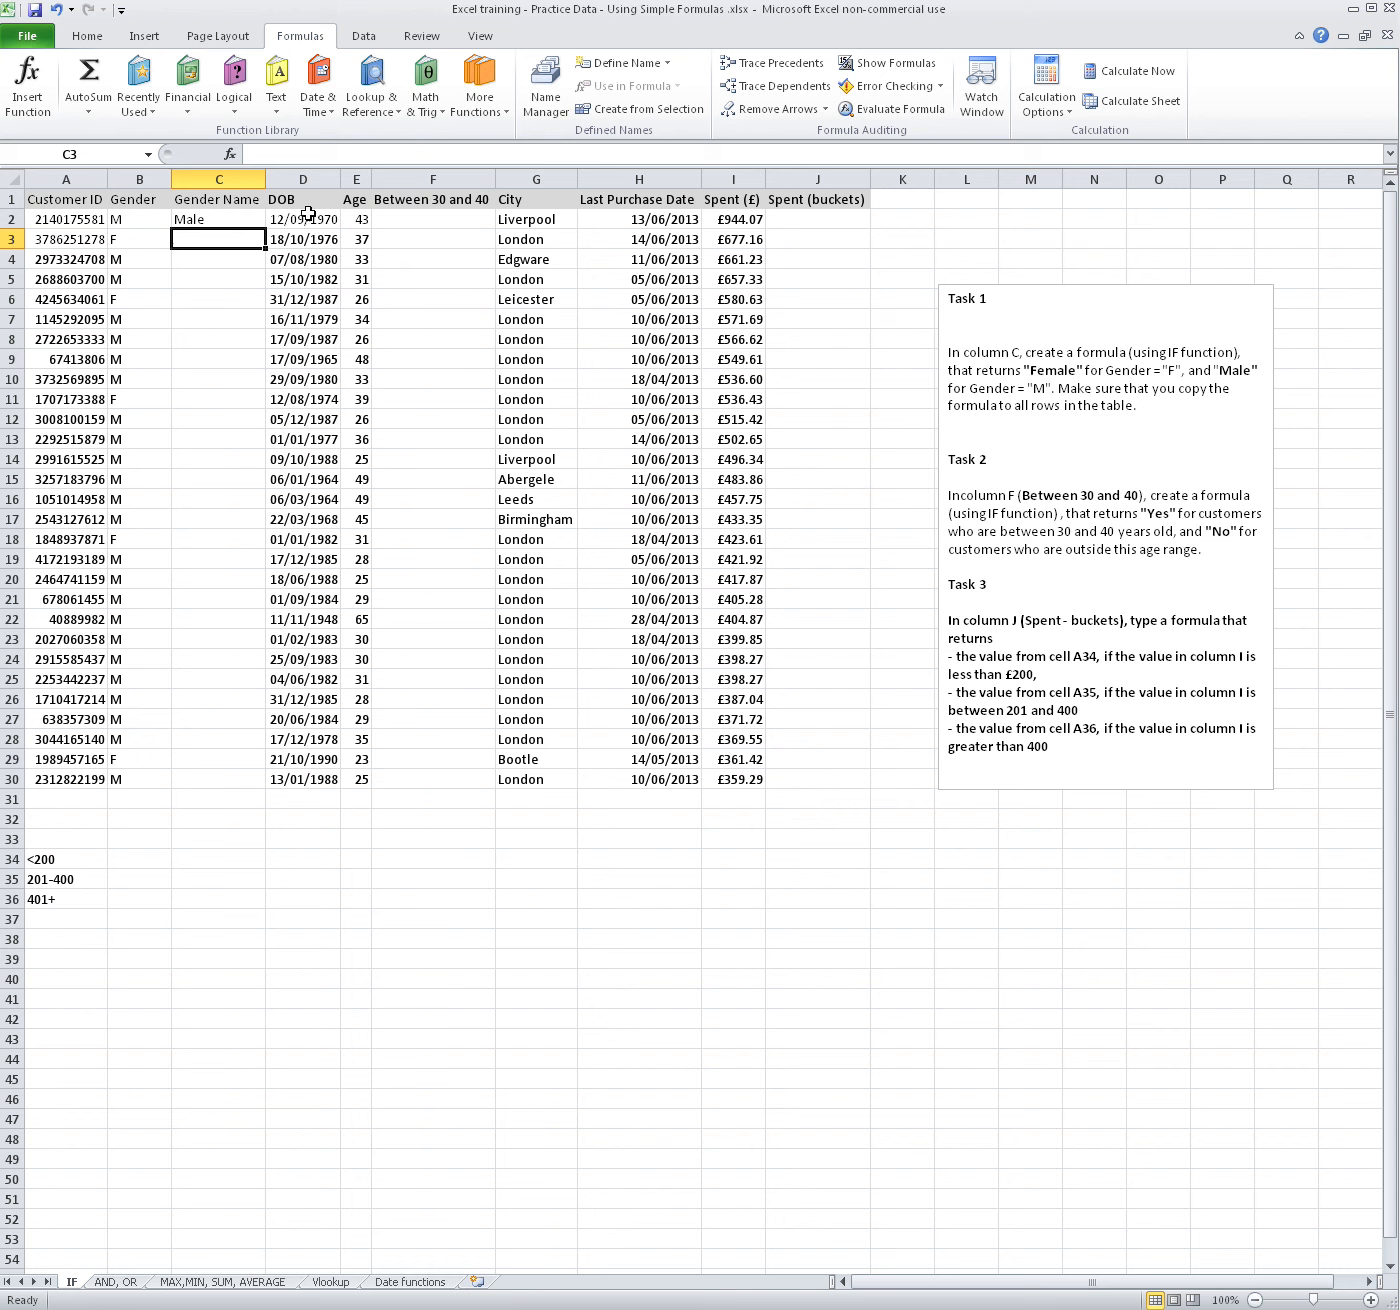
Copy the C2 formula down the Gender Name column through row 30 and check the copies in C18 and C12
{"action": "left_click", "coordinate": [252, 217]}
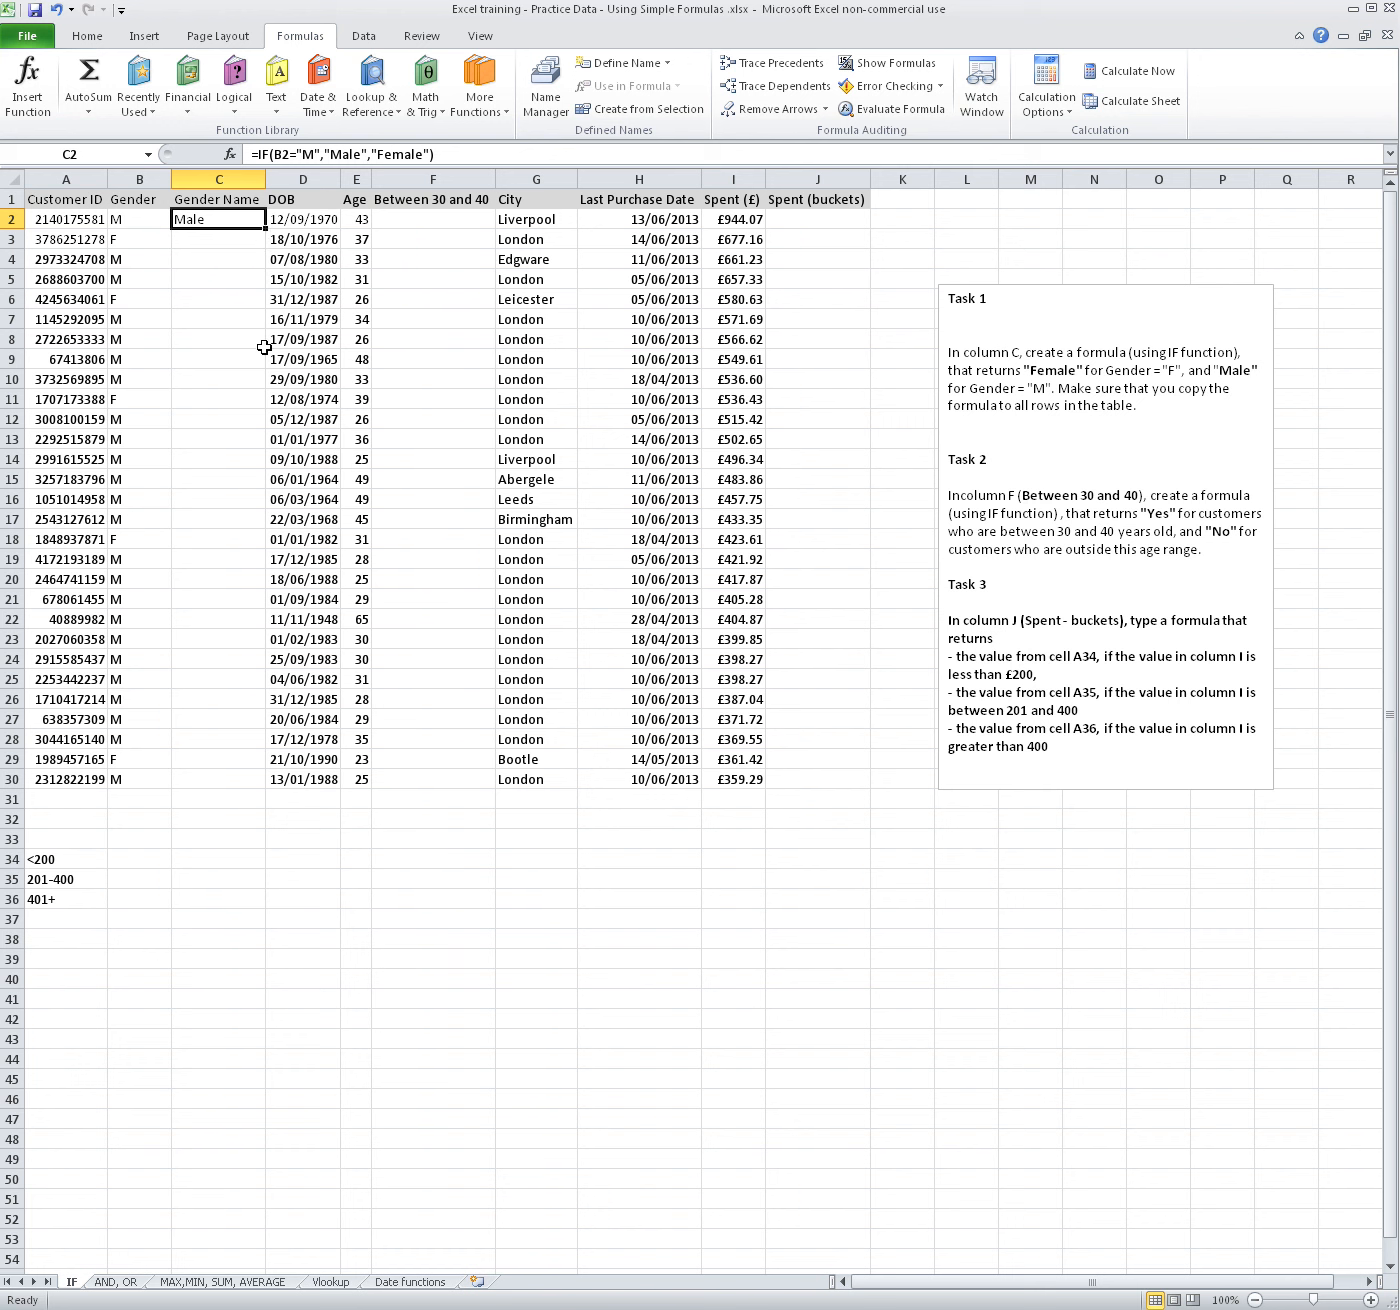
{"action": "double_click", "coordinate": [265, 231]}
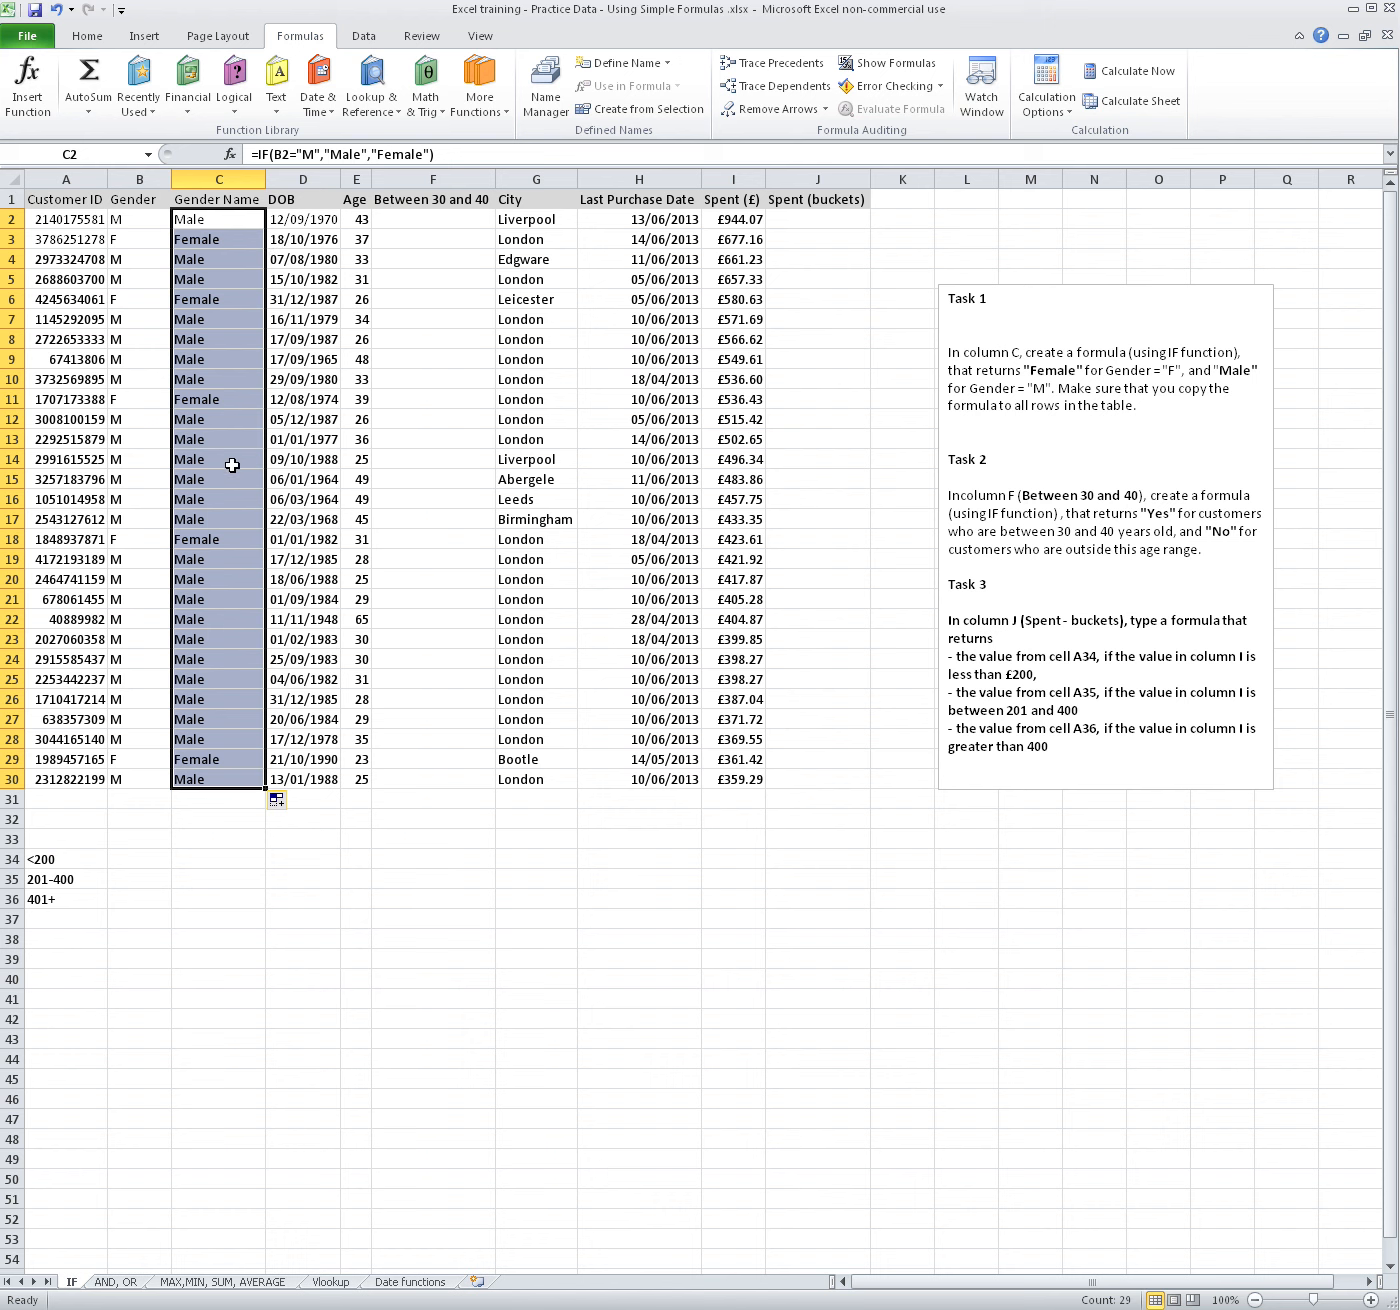
{"action": "left_click", "coordinate": [217, 541]}
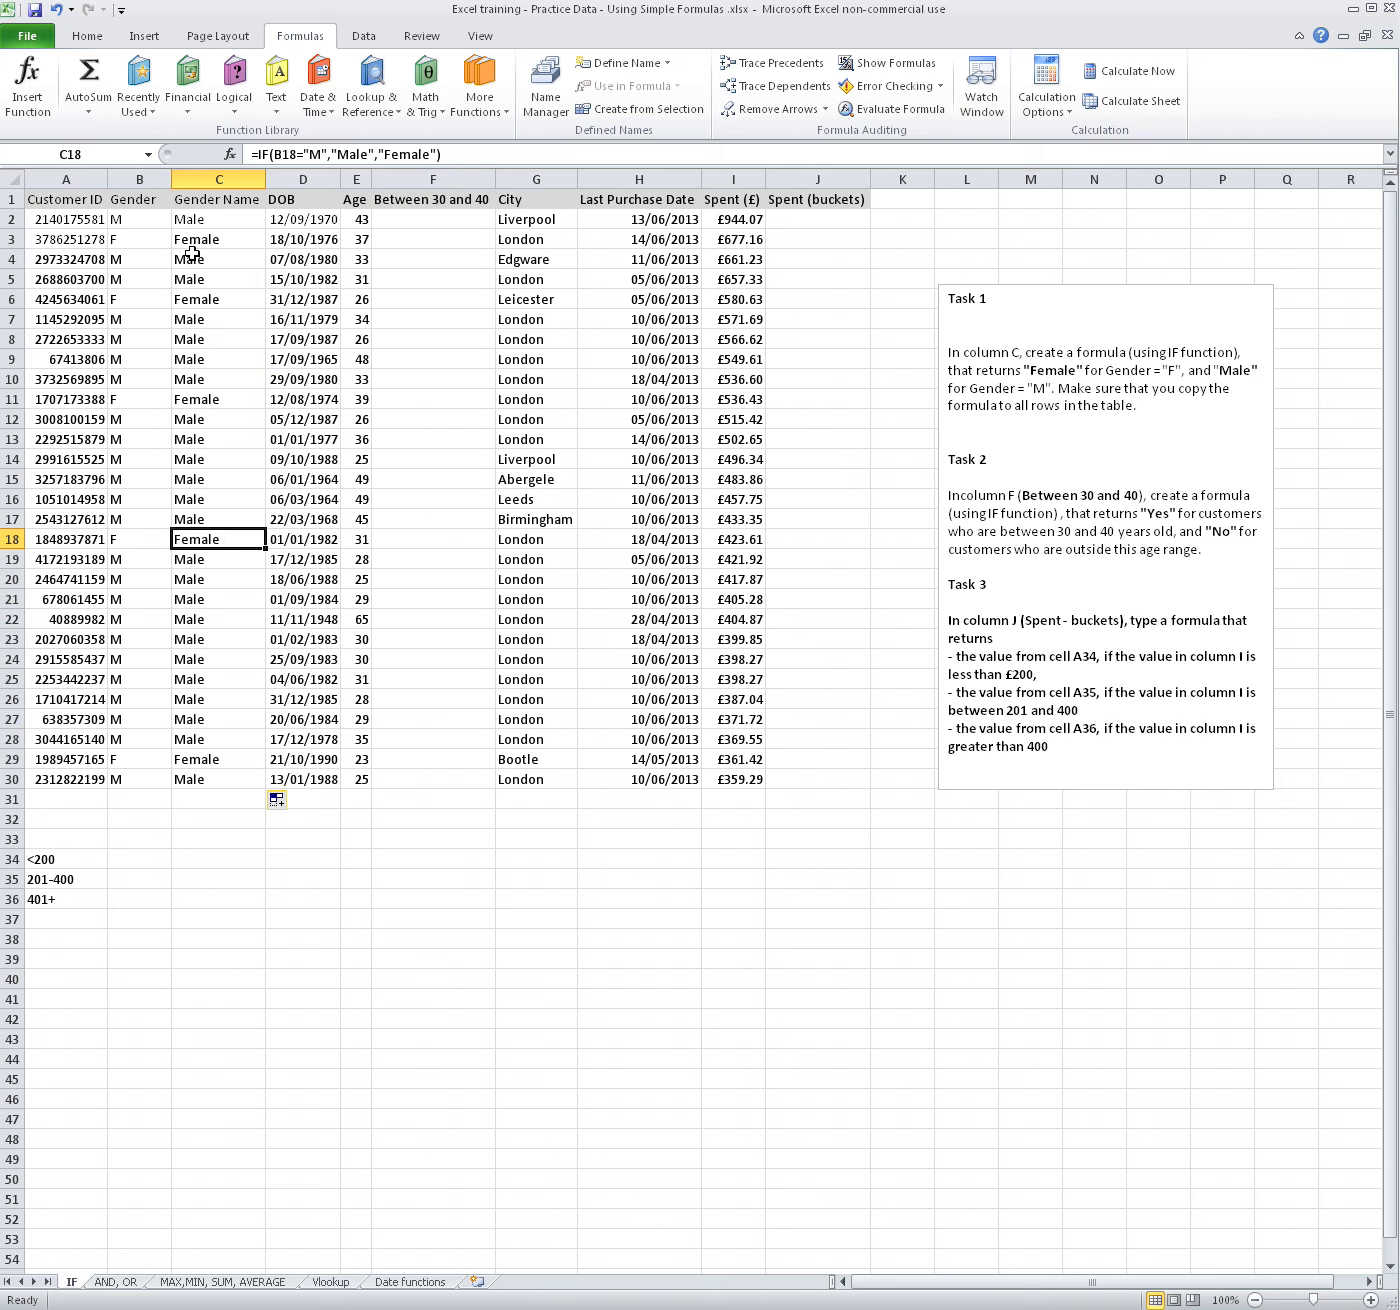
{"action": "left_click", "coordinate": [204, 417]}
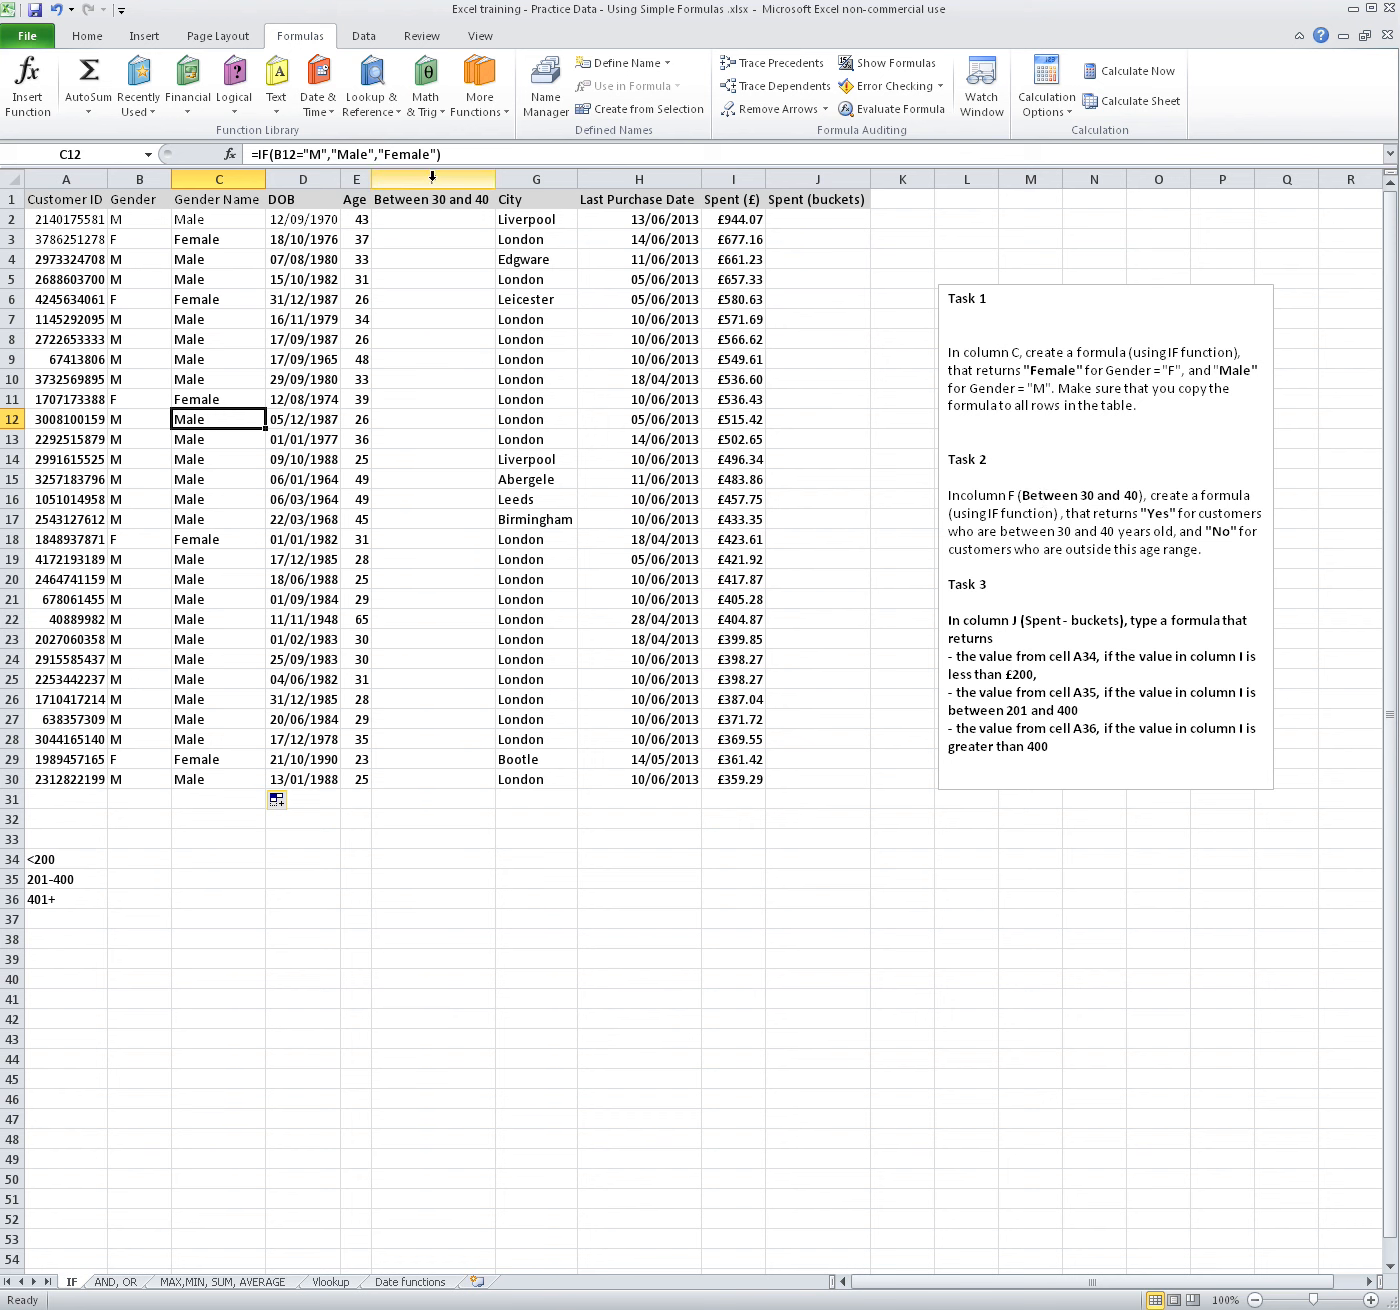
Start an IF formula in F2 with the logical test AND(E2>=30,E2<=40)
{"action": "left_click", "coordinate": [432, 177]}
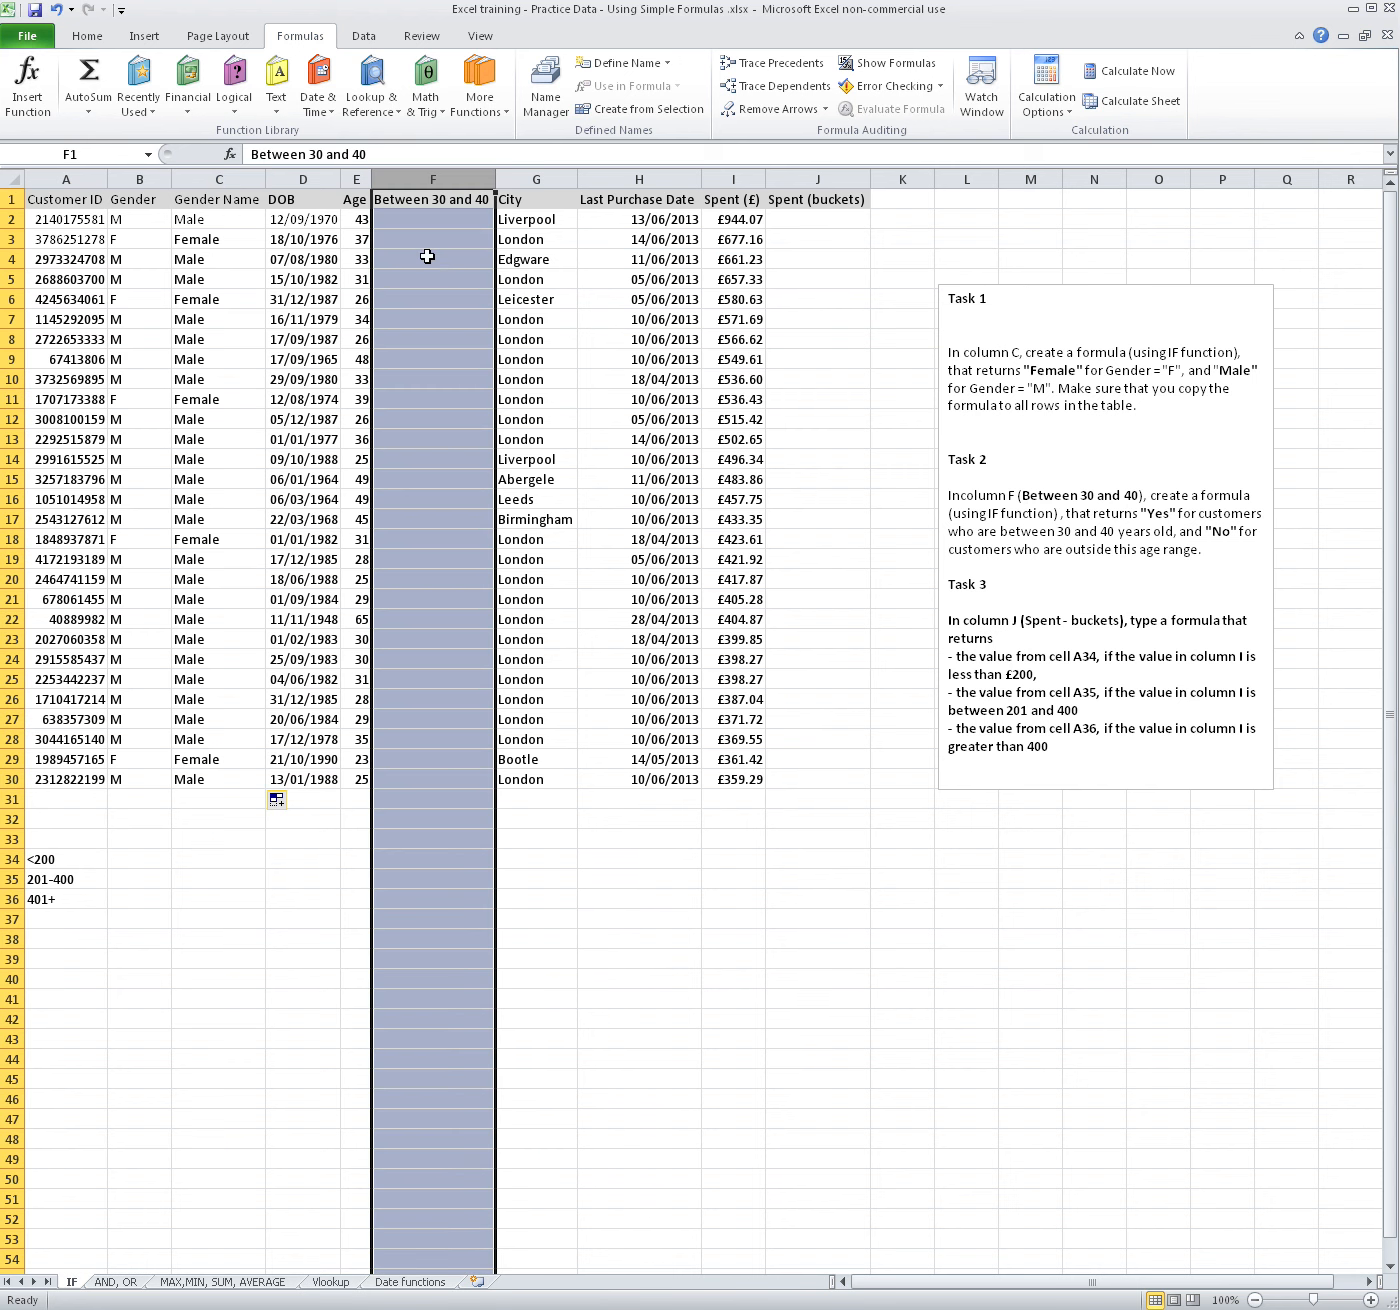
{"action": "left_click", "coordinate": [428, 241]}
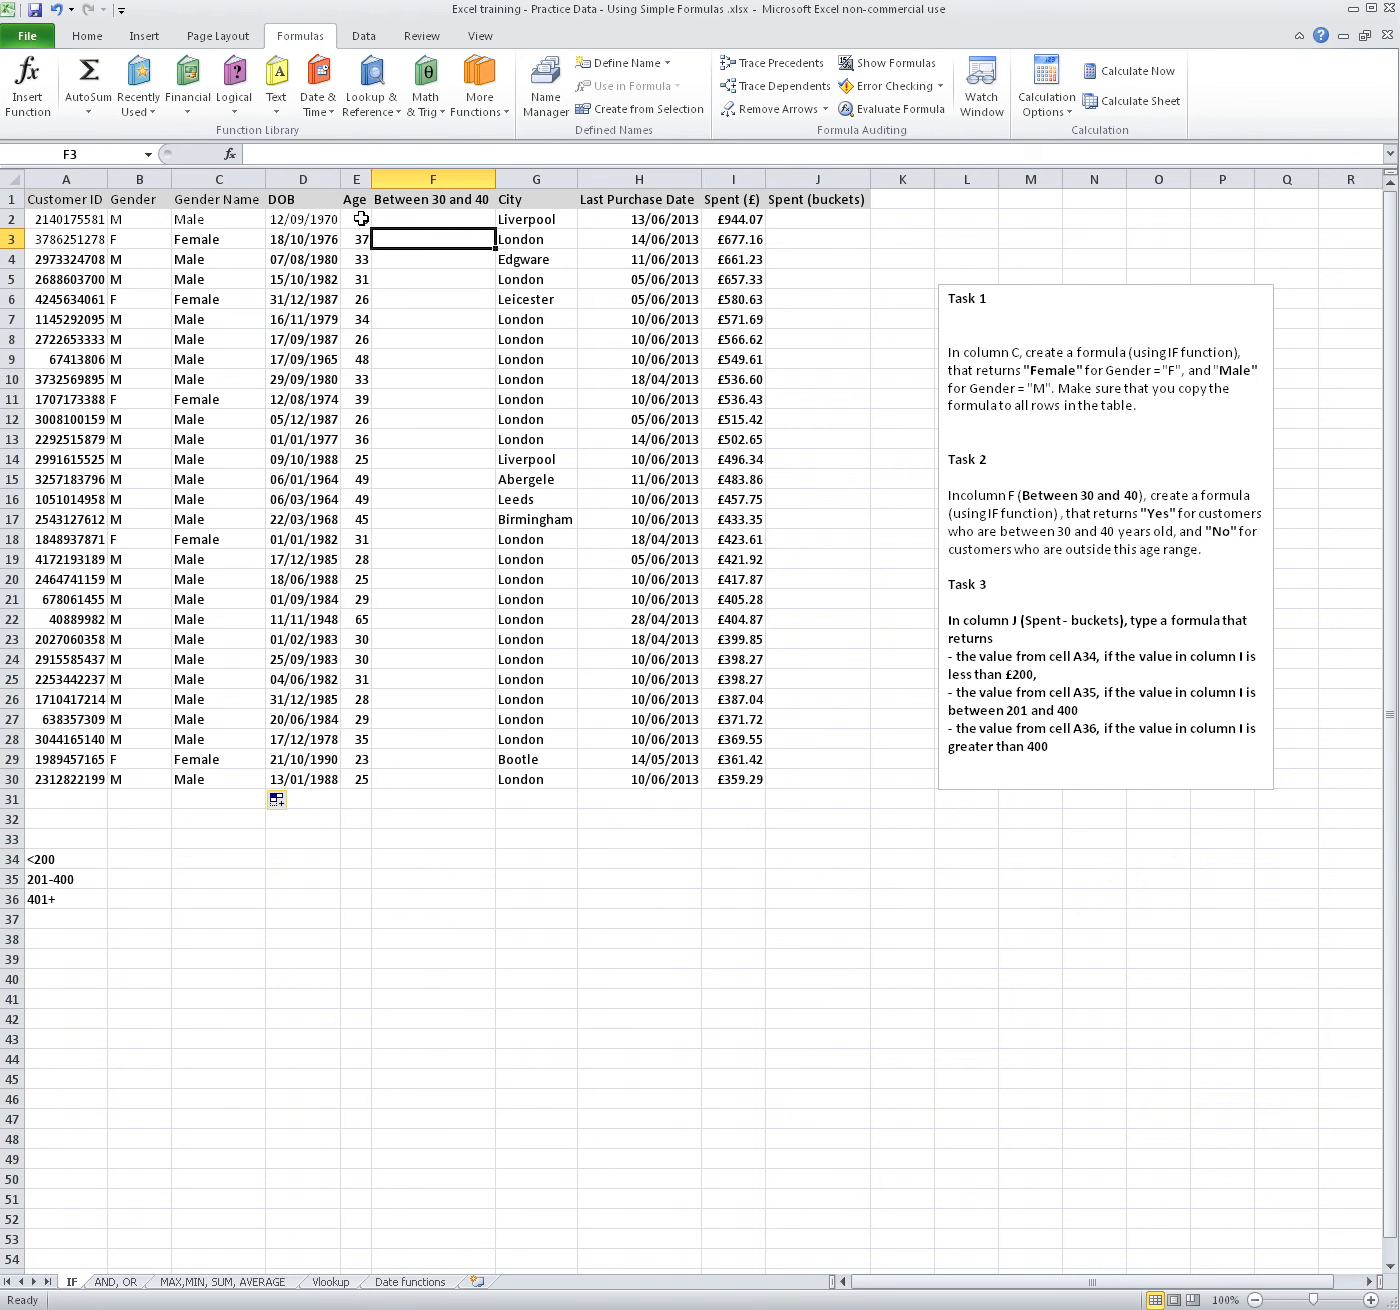
{"action": "left_click", "coordinate": [438, 221]}
{"action": "type", "text": "=if("}
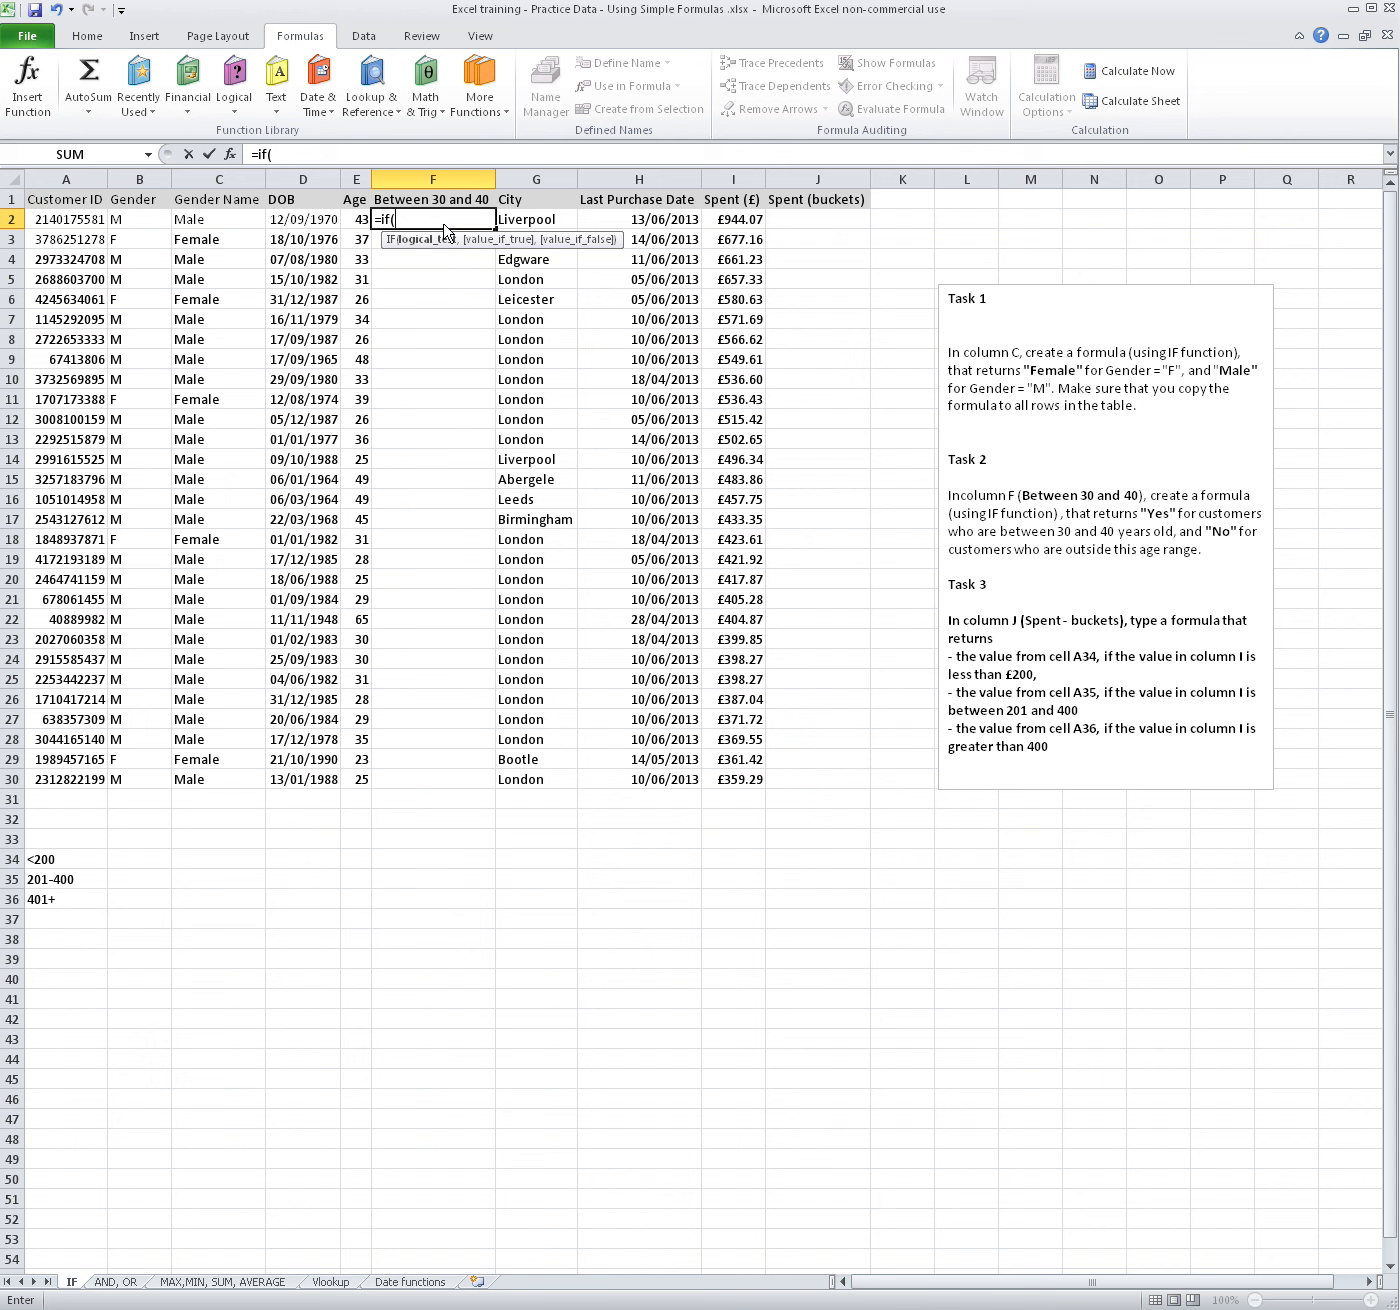
{"action": "type", "text": "and("}
{"action": "left_click", "coordinate": [357, 221]}
{"action": "type", "text": ">="}
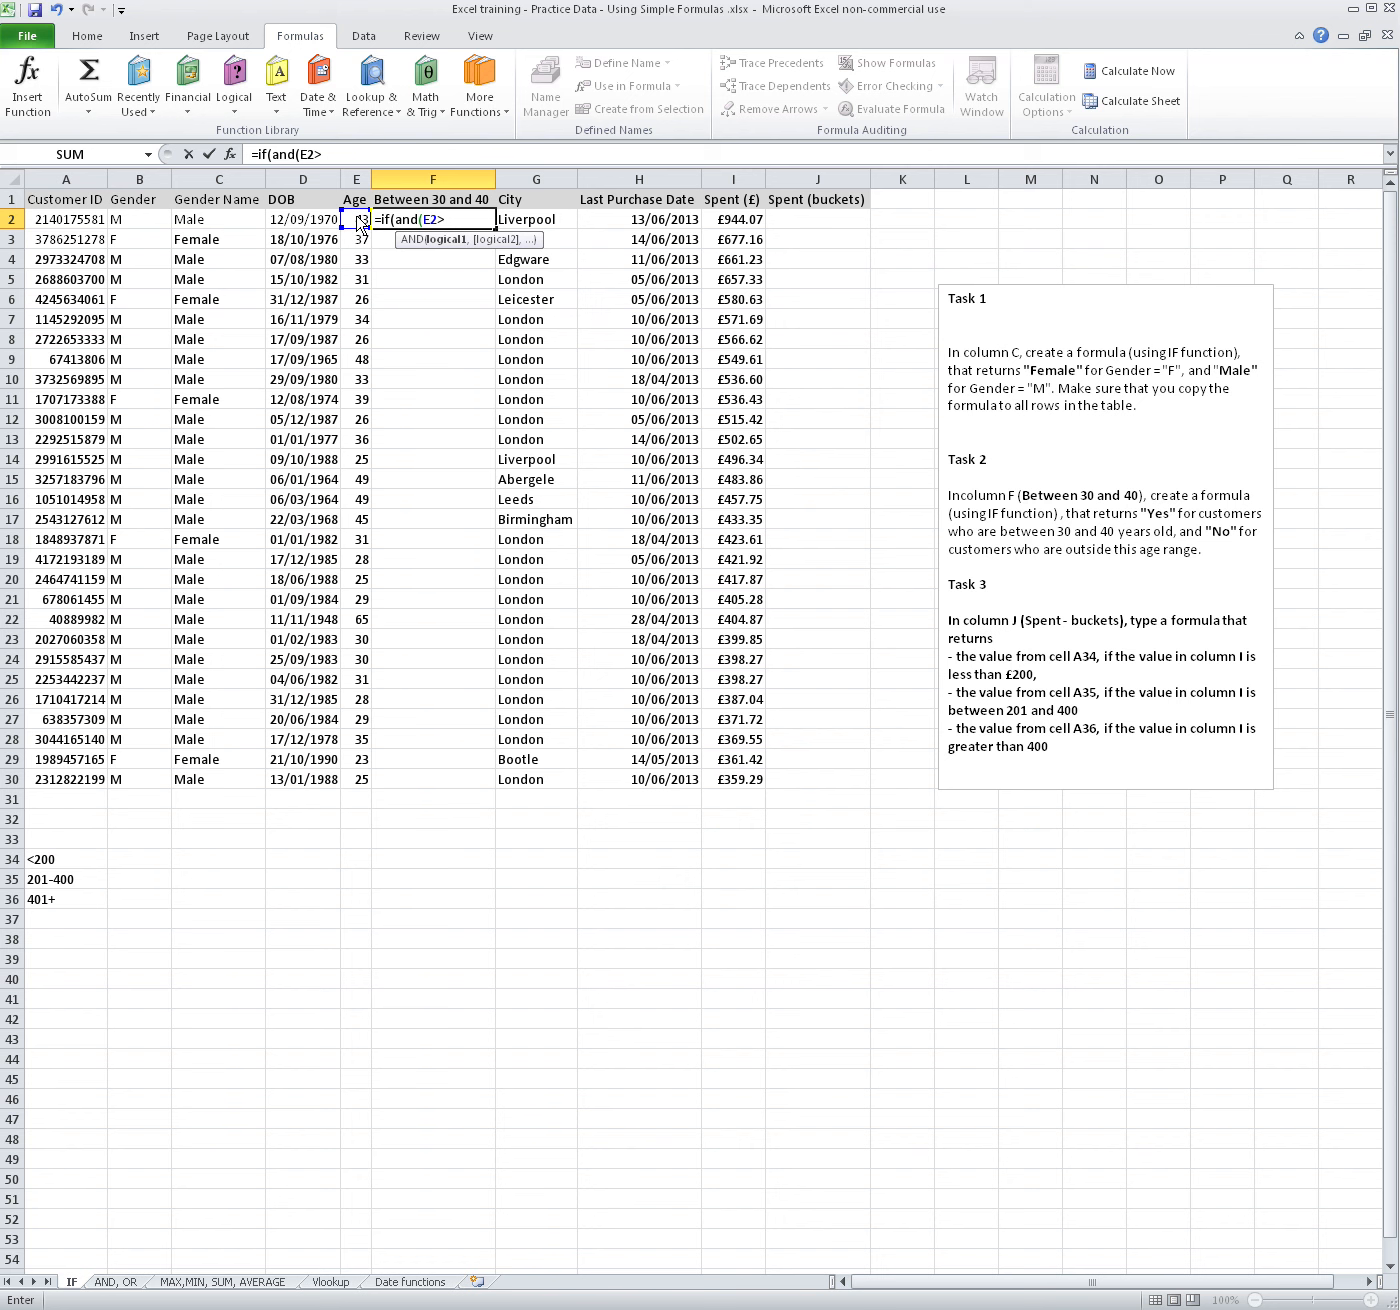
{"action": "type", "text": "30,"}
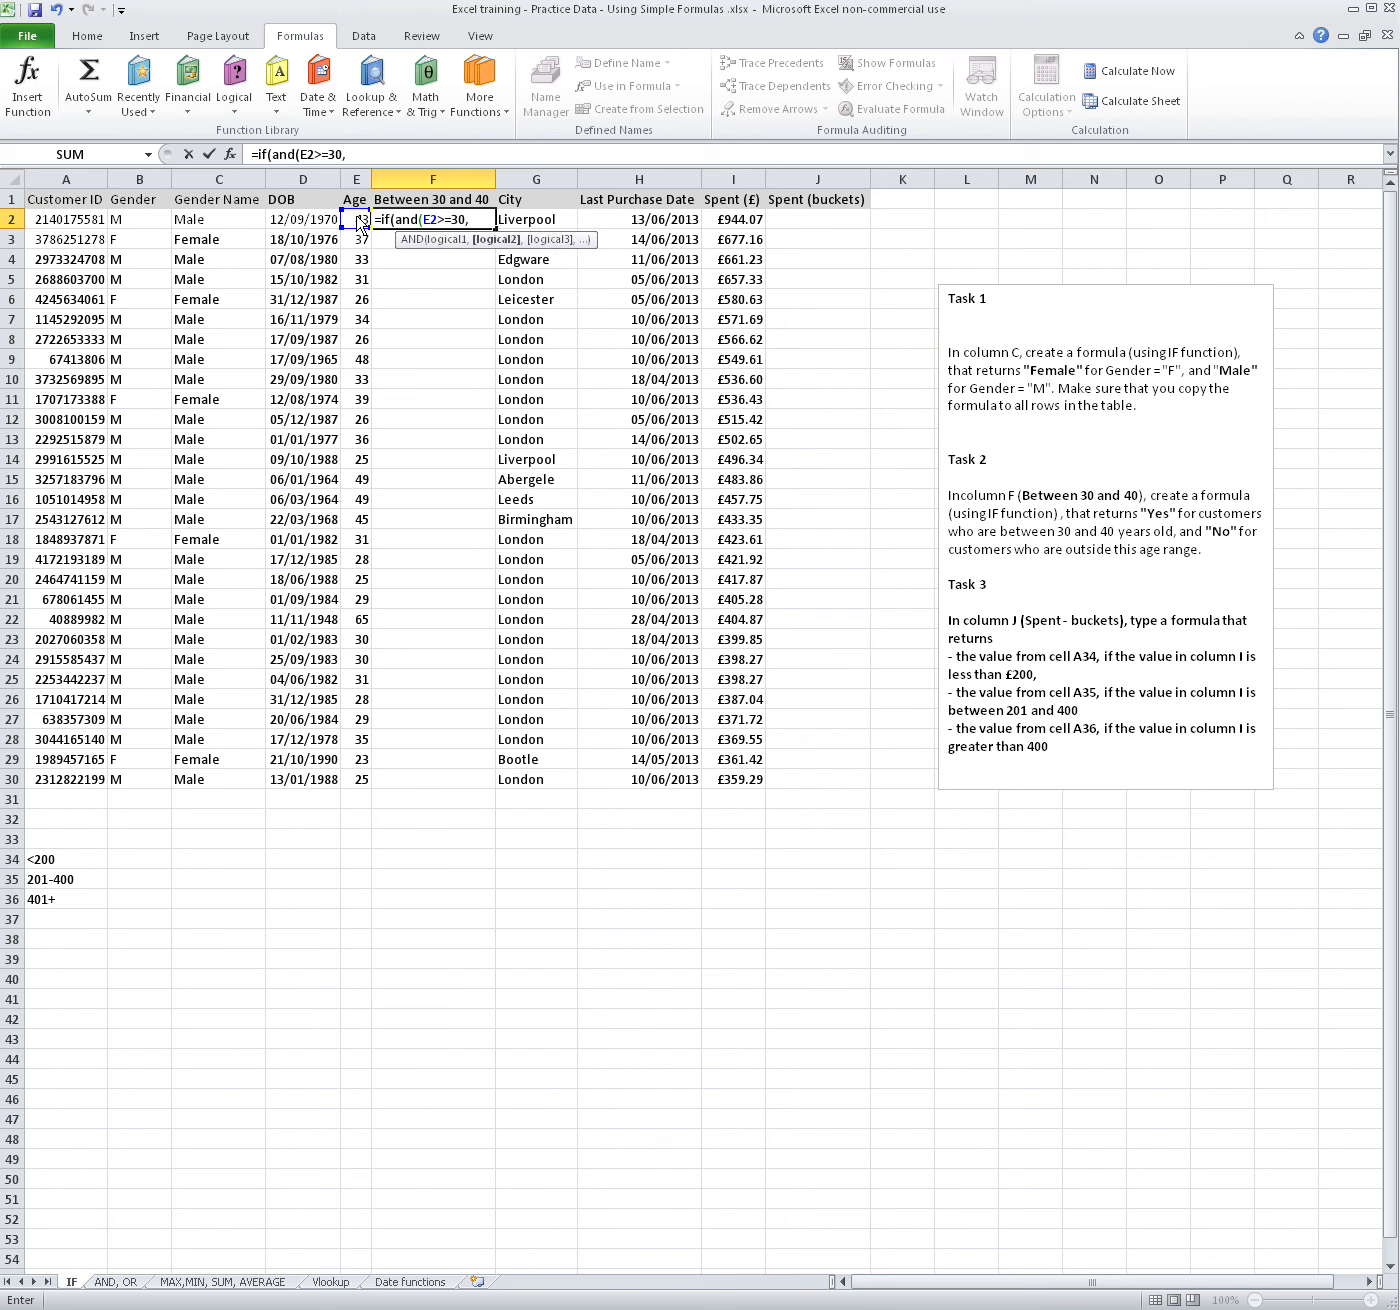
{"action": "left_click", "coordinate": [357, 221]}
{"action": "type", "text": "<="}
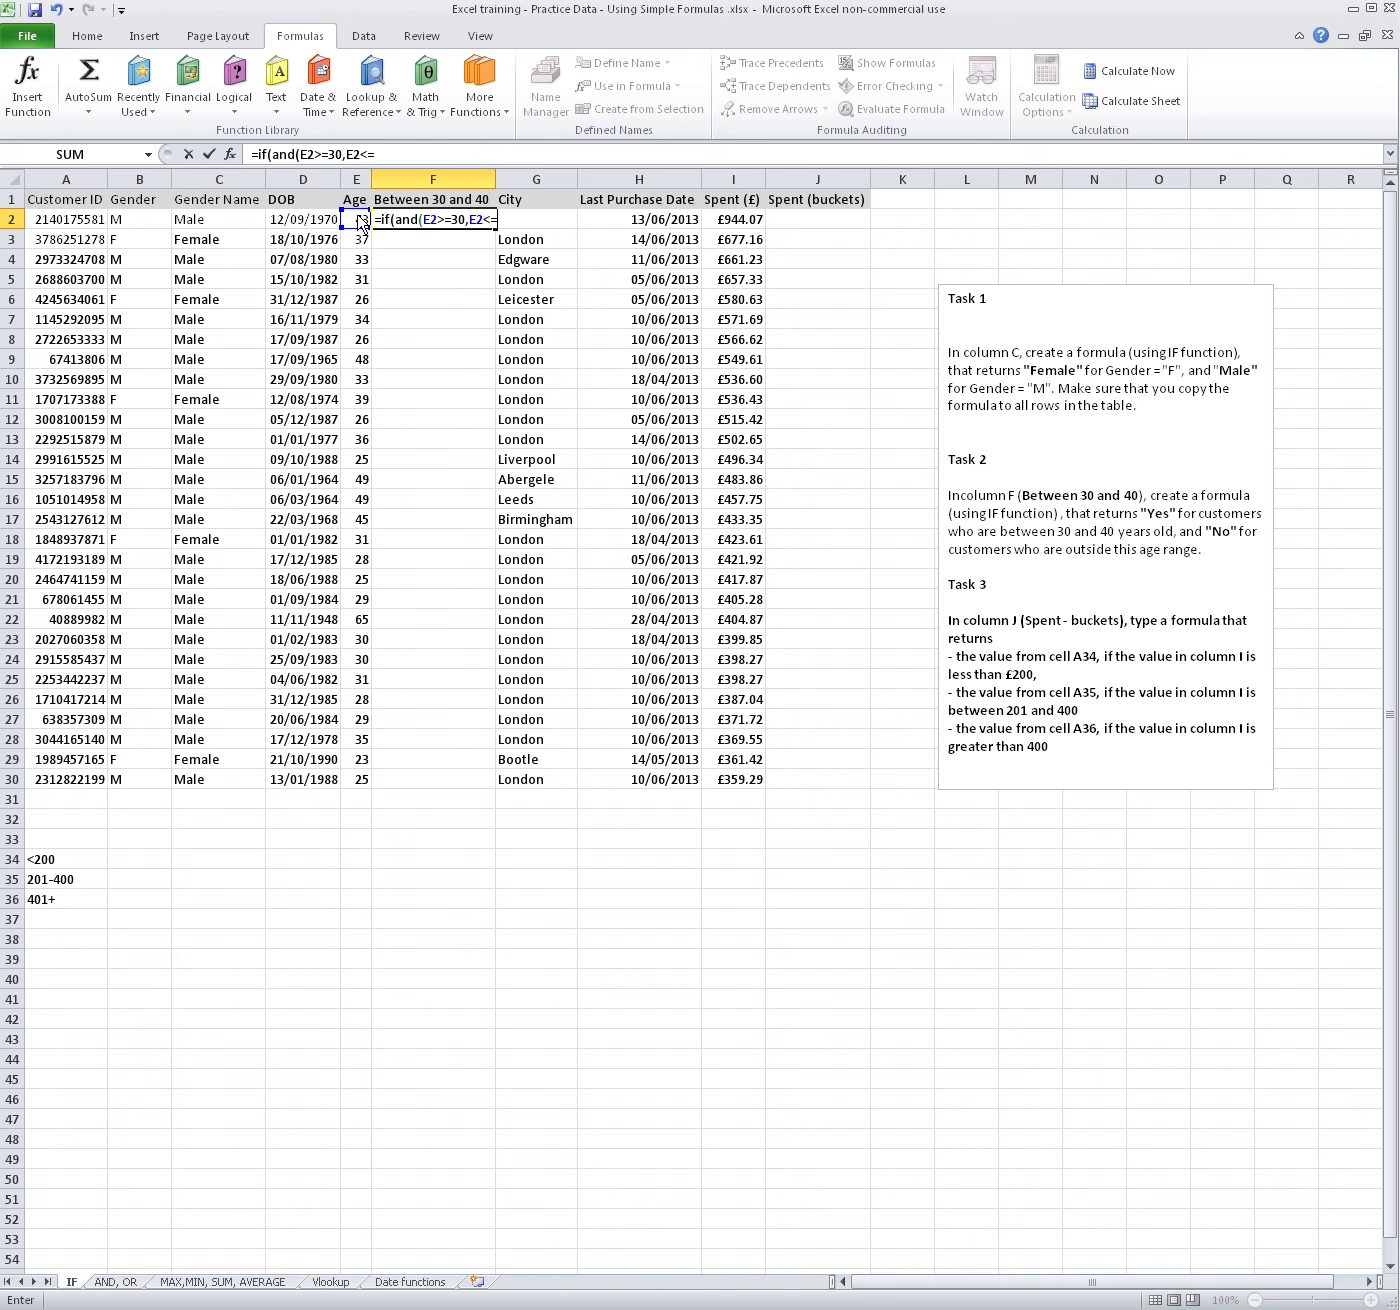
{"action": "type", "text": "40)"}
Complete the F2 formula with "Yes" as the true value and "No" as the false value, and reselect the cell
{"action": "type", "text": ",\"Yes\",\"No\""}
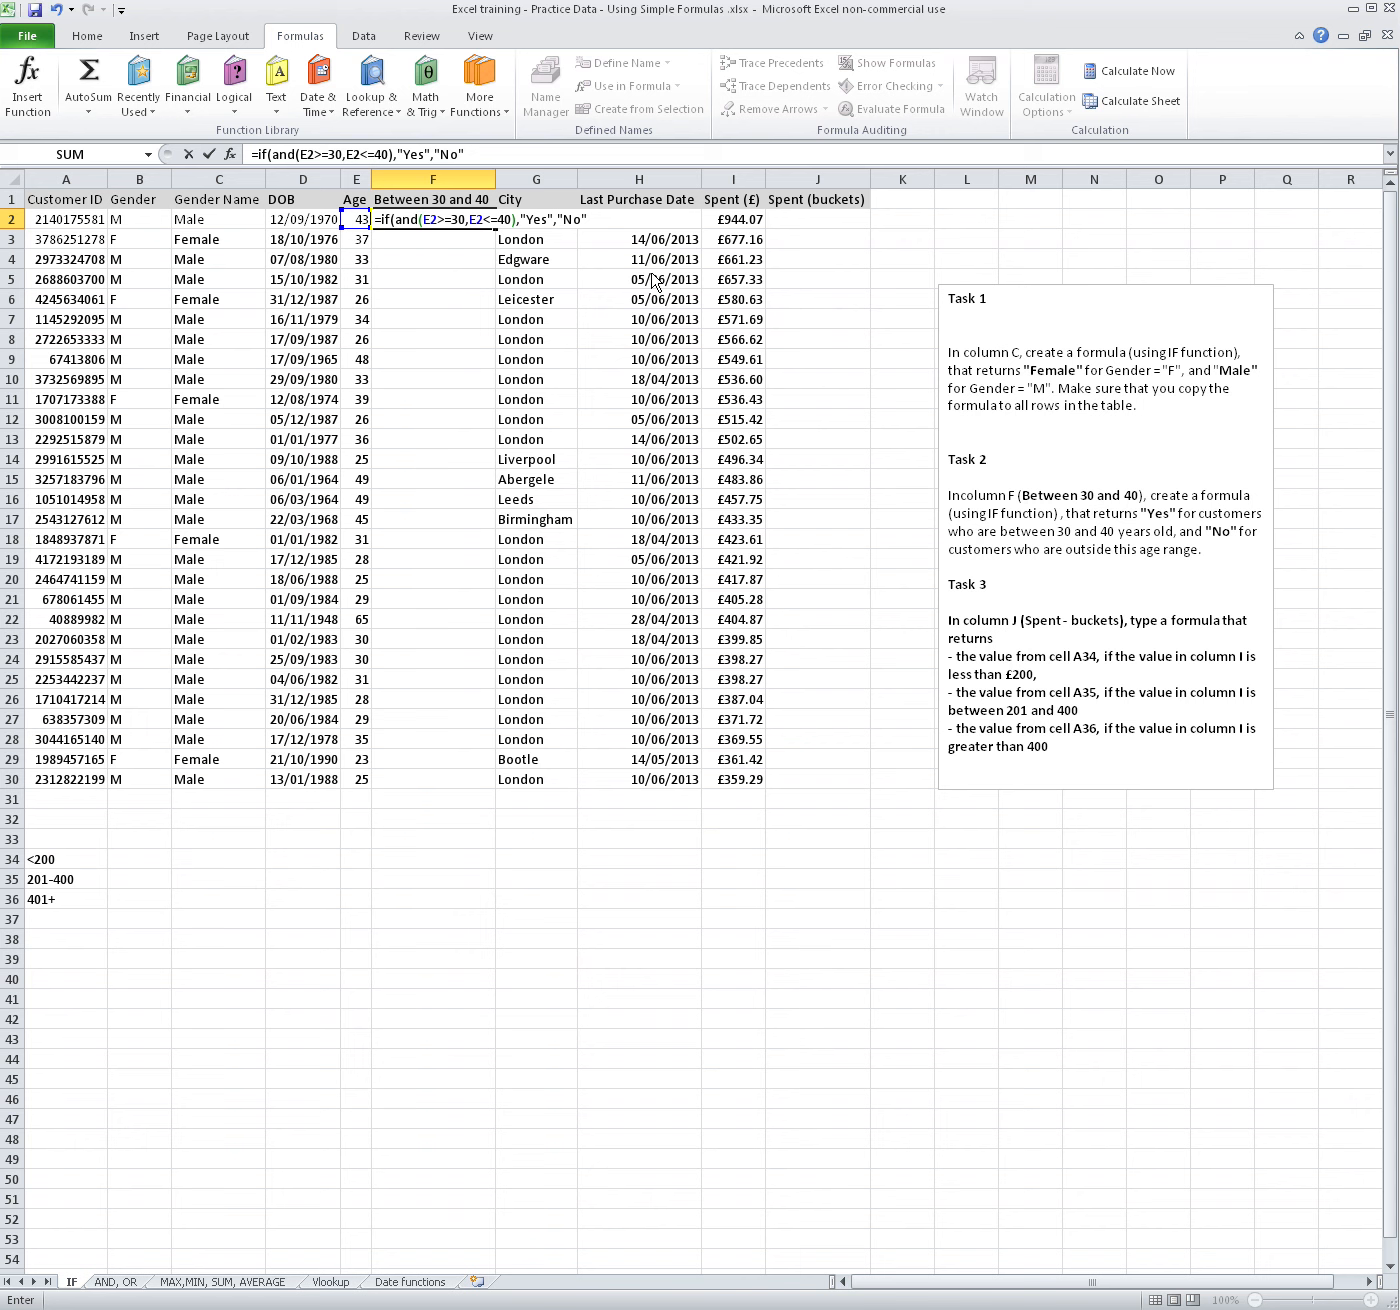
{"action": "type", "text": ")"}
{"action": "key", "text": "Return"}
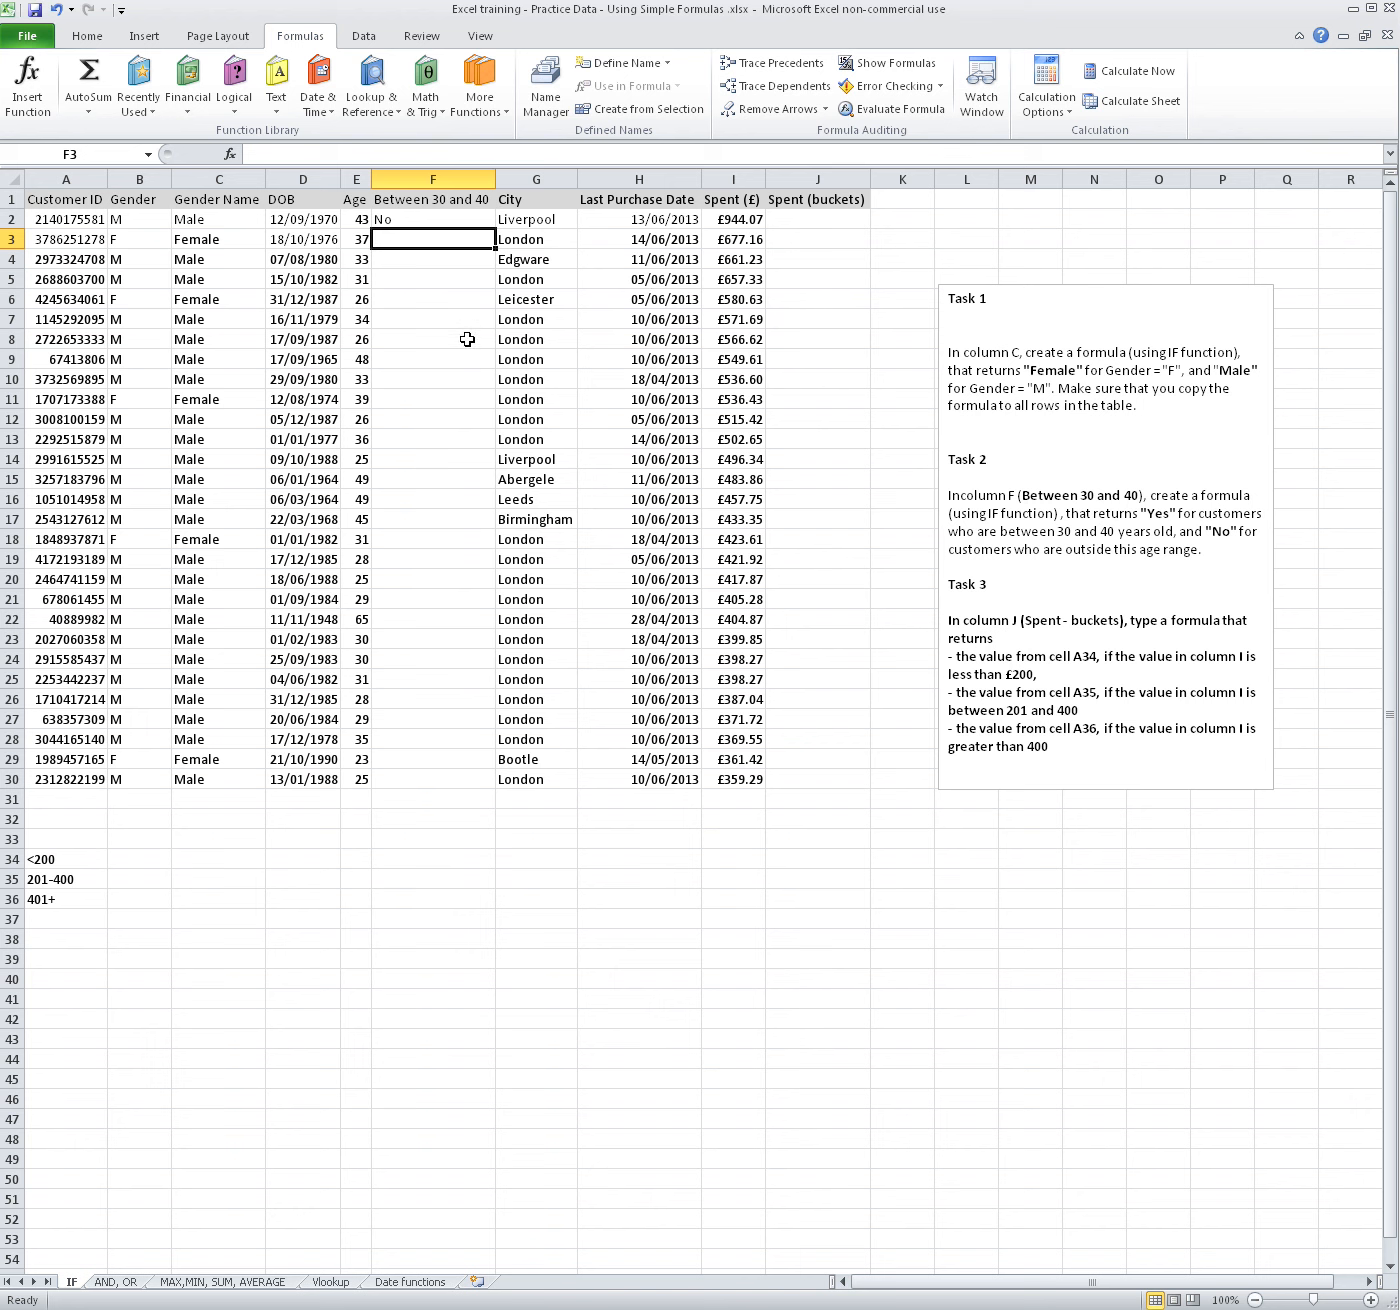
{"action": "left_click", "coordinate": [399, 216]}
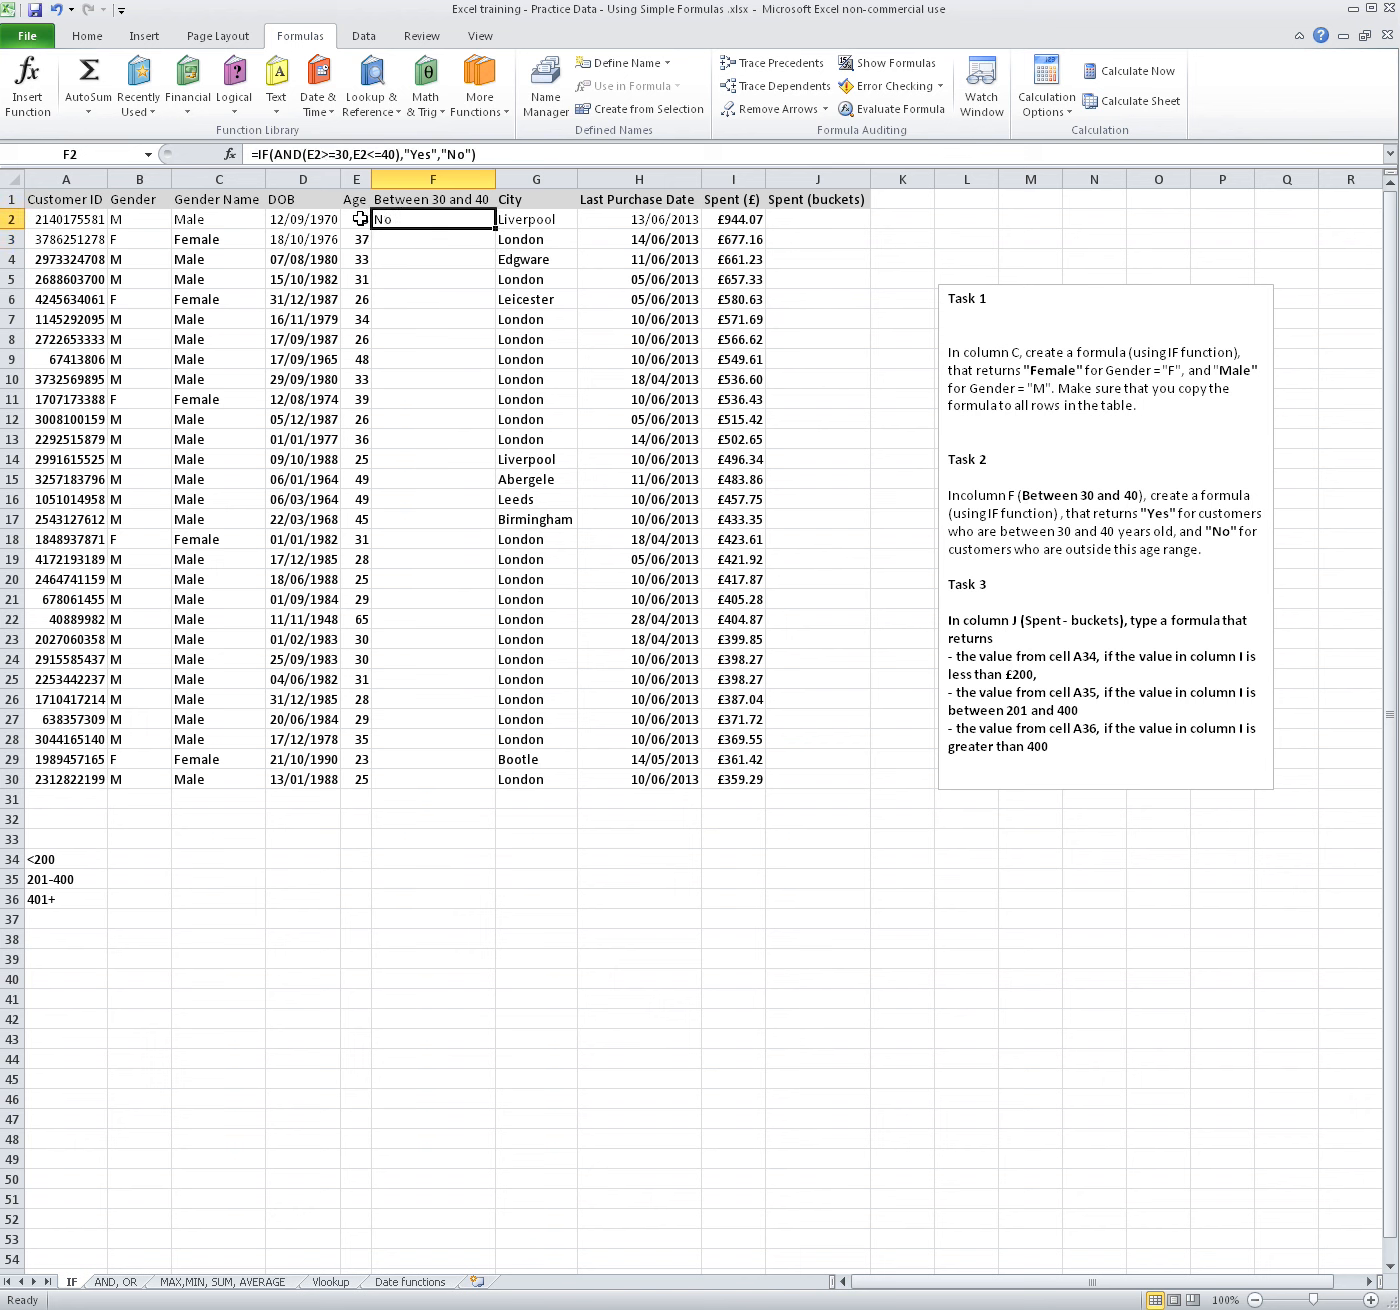
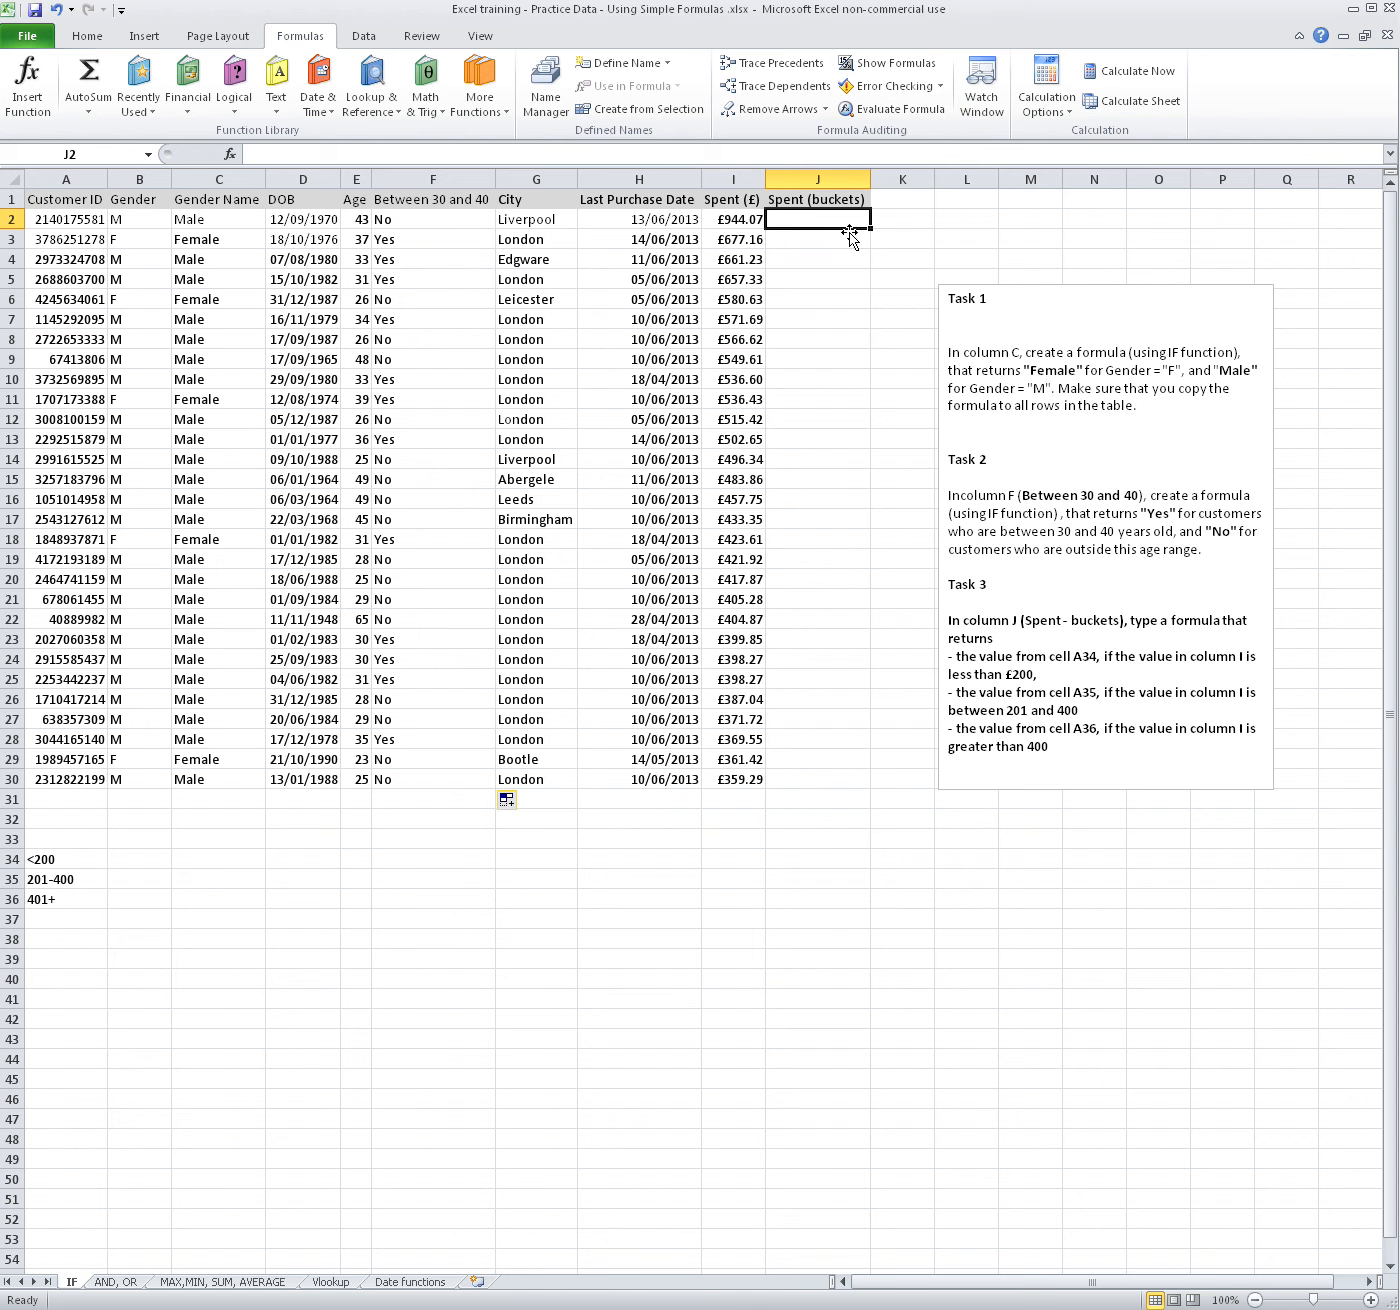
Start an IF formula in J2 with the logical test I2<200 and the absolute reference $A$34 as the true value
{"action": "type", "text": "=if("}
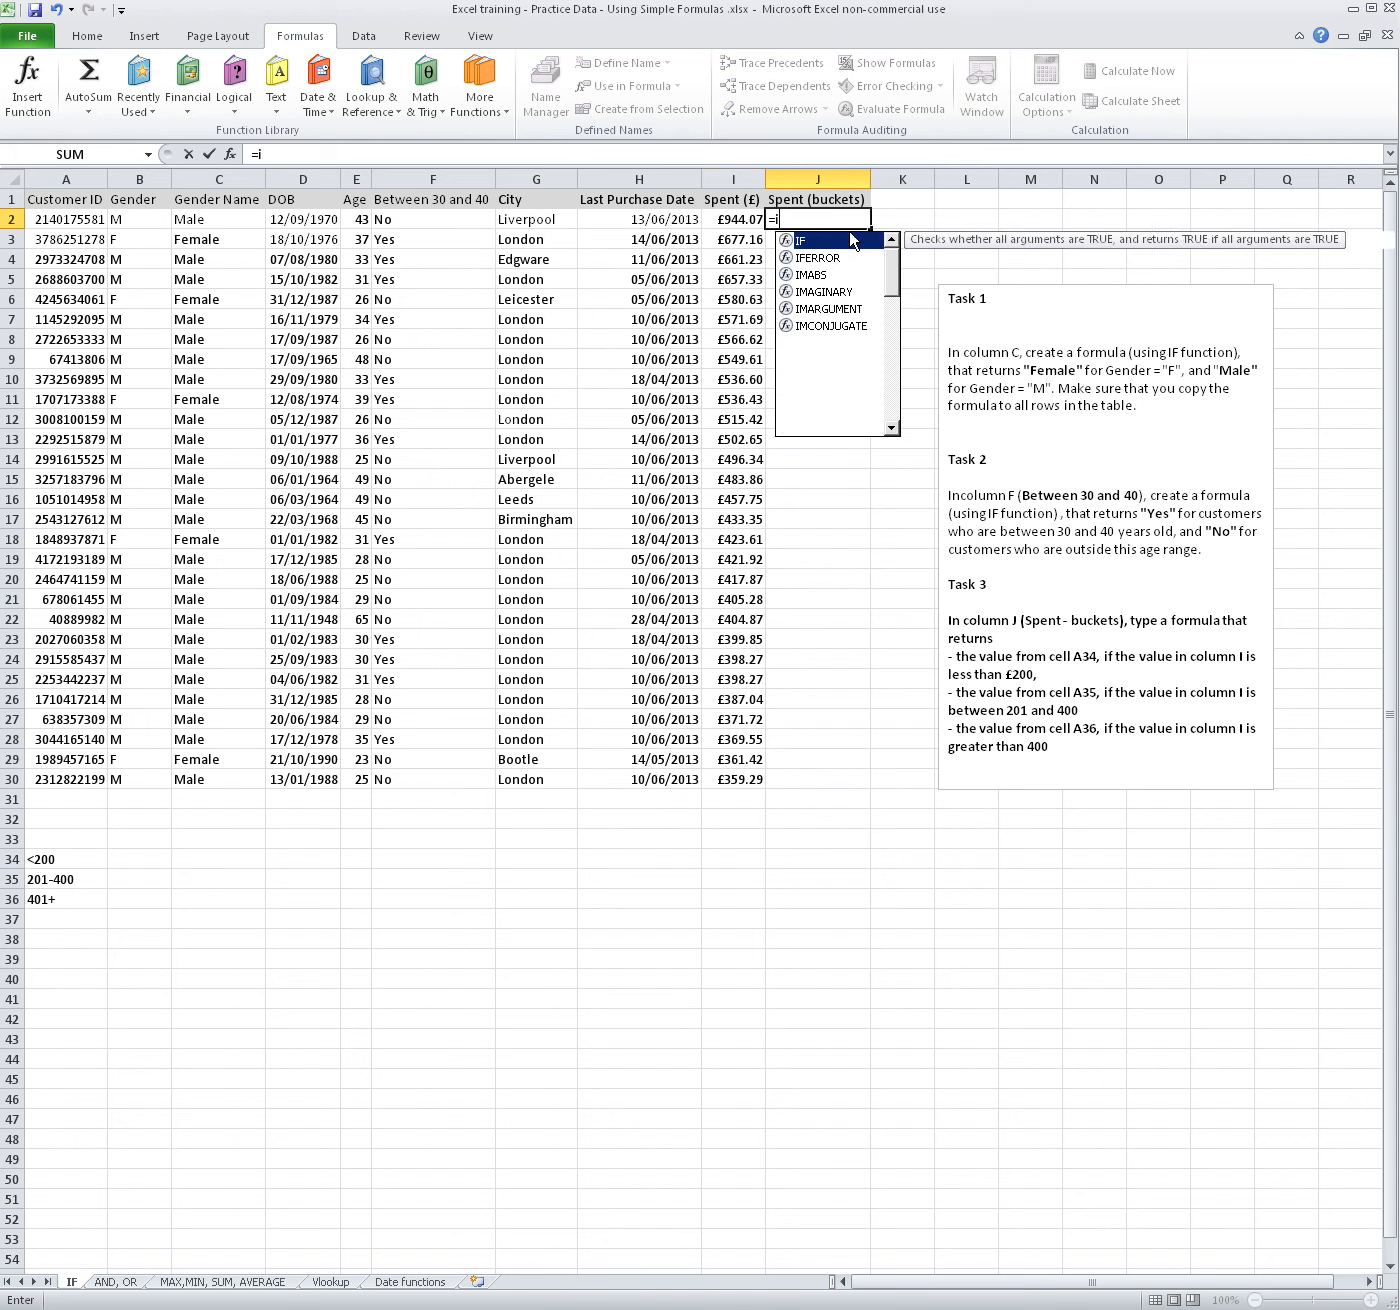
{"action": "left_click", "coordinate": [740, 223]}
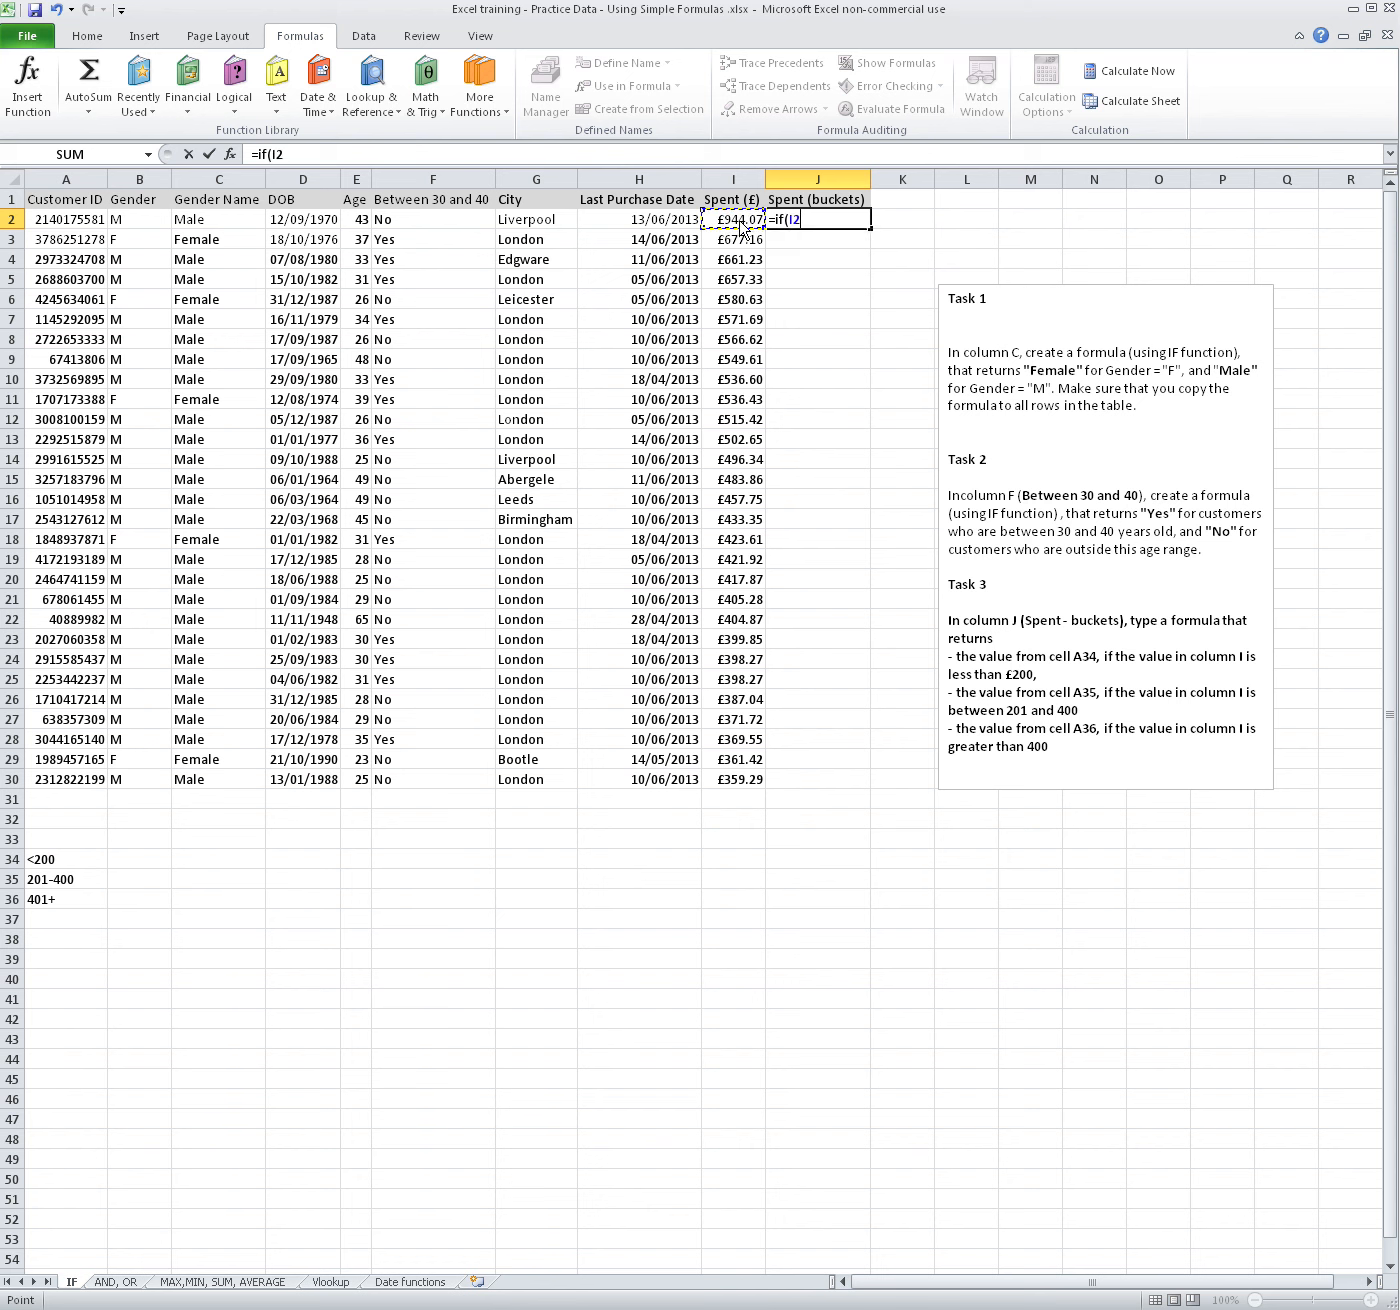
{"action": "type", "text": "<200,"}
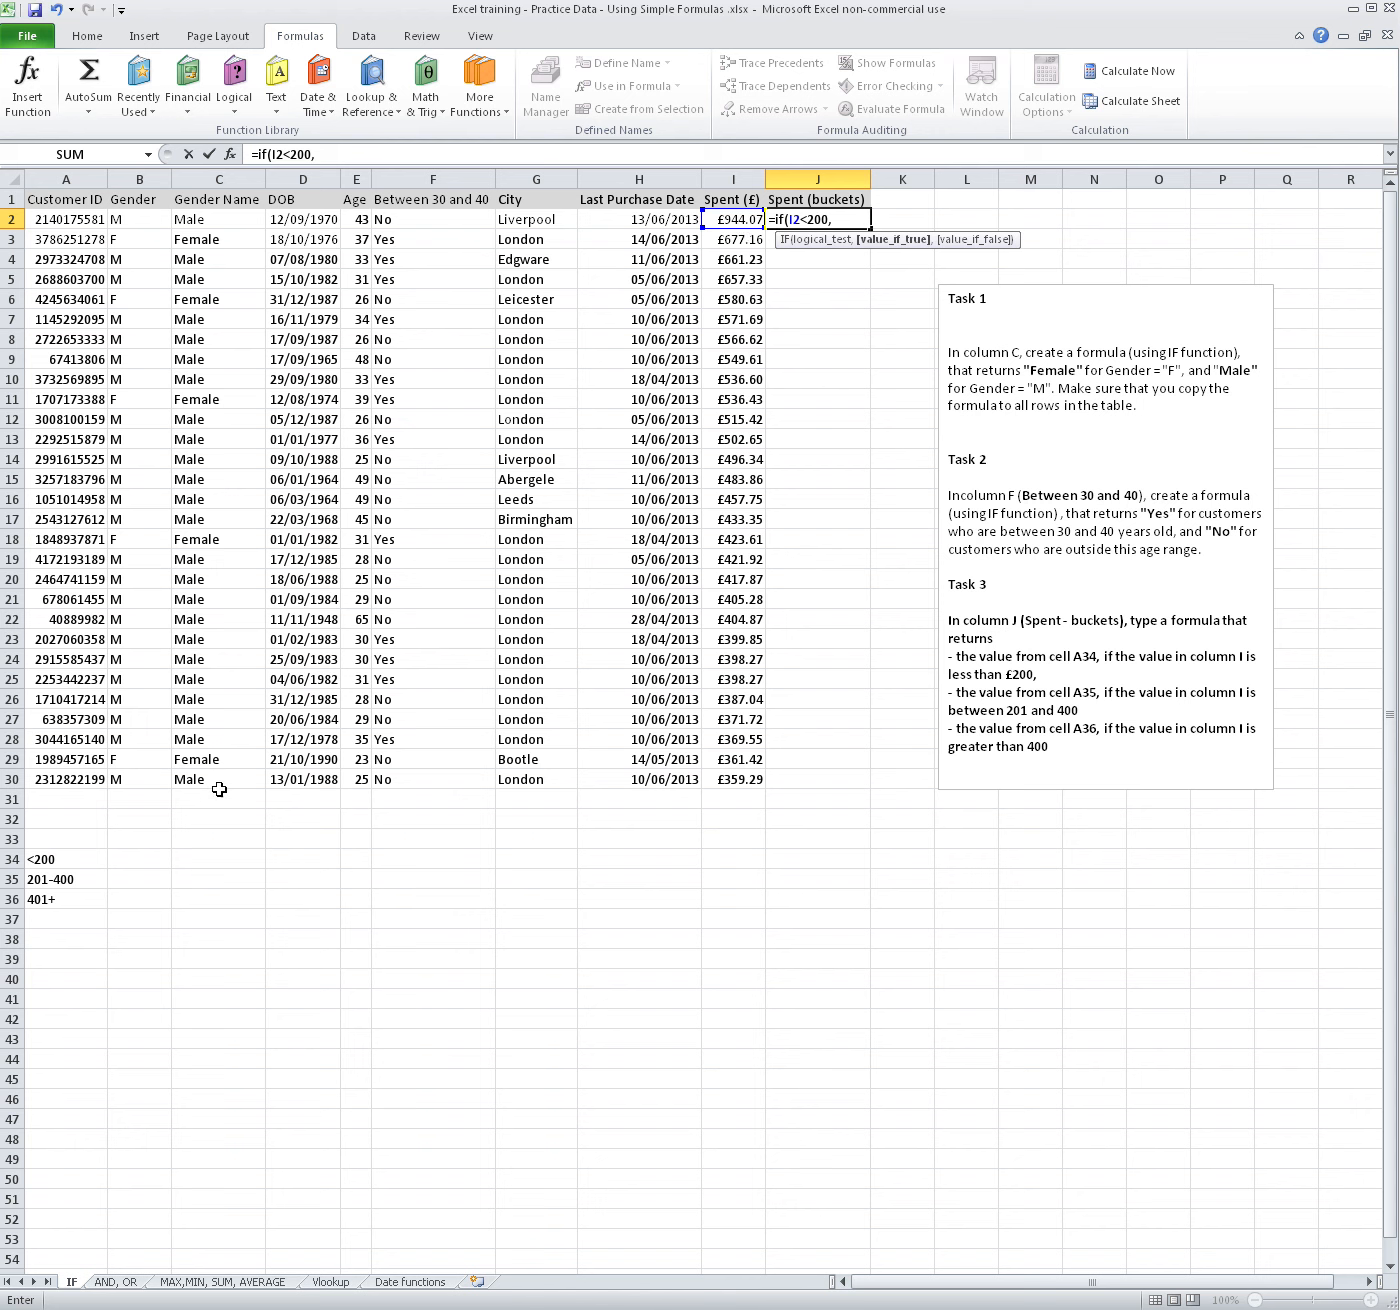
{"action": "left_click", "coordinate": [63, 862]}
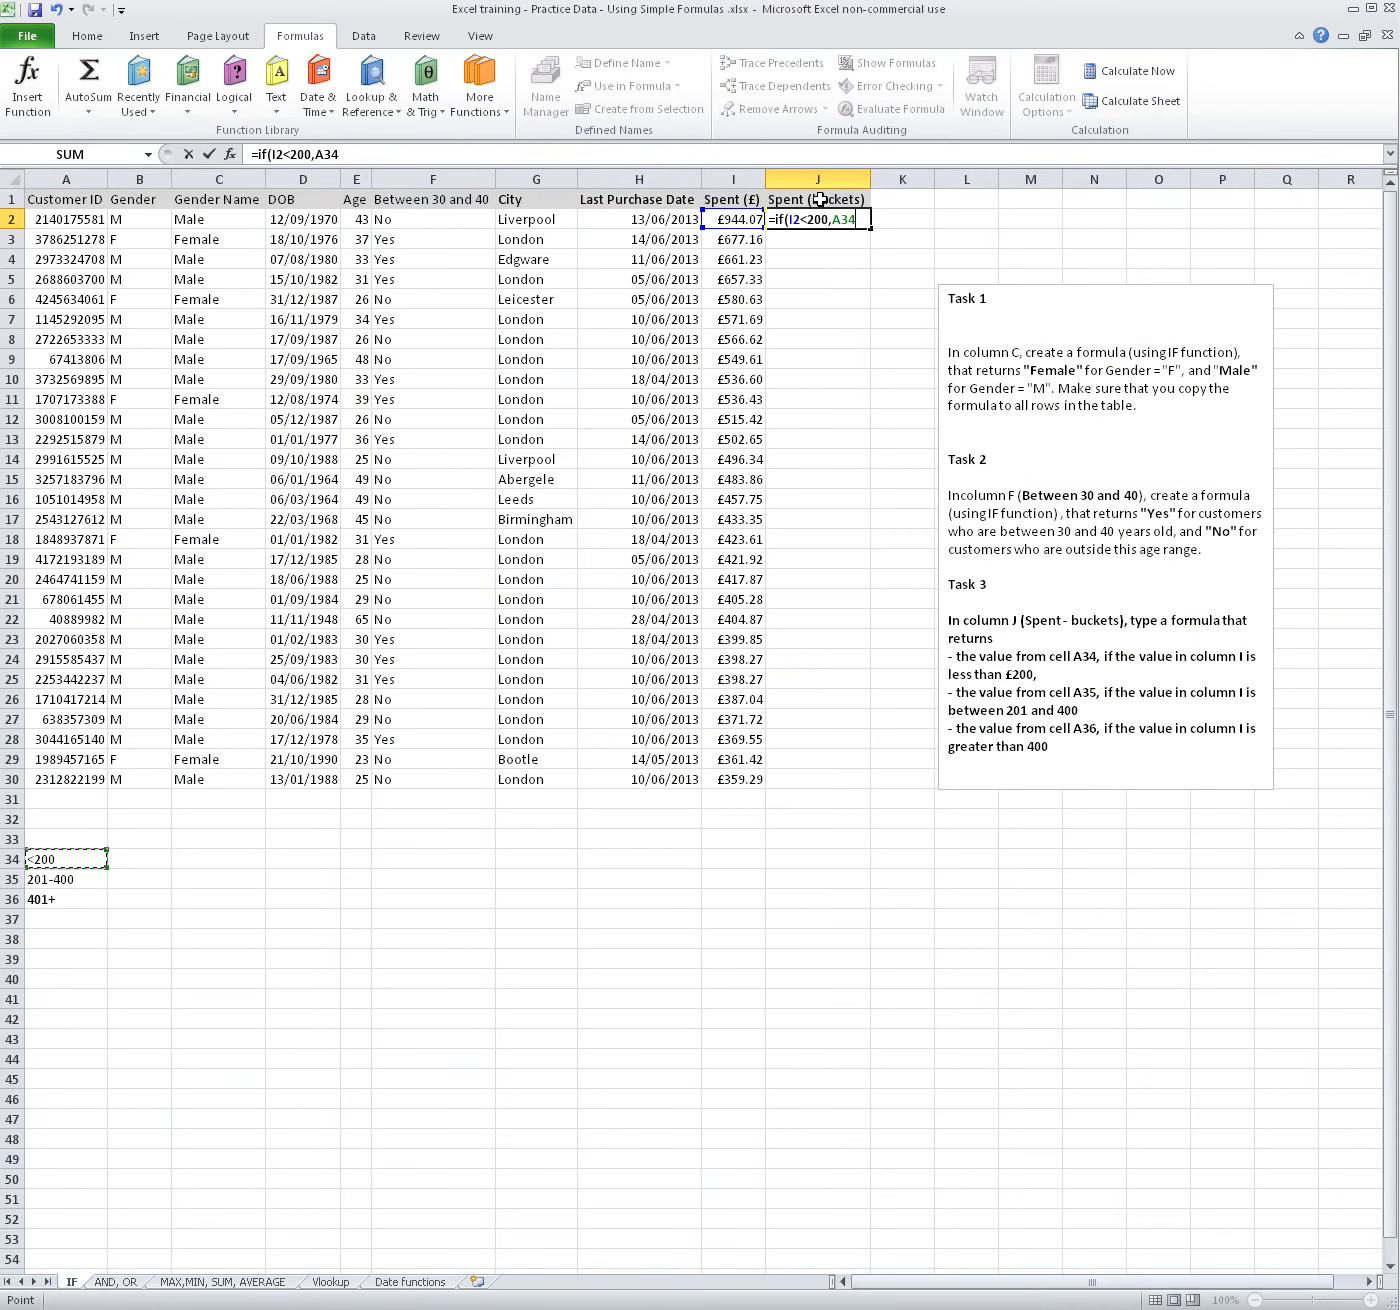
{"action": "left_click", "coordinate": [846, 220]}
{"action": "key", "text": "F4"}
{"action": "left_click", "coordinate": [474, 157]}
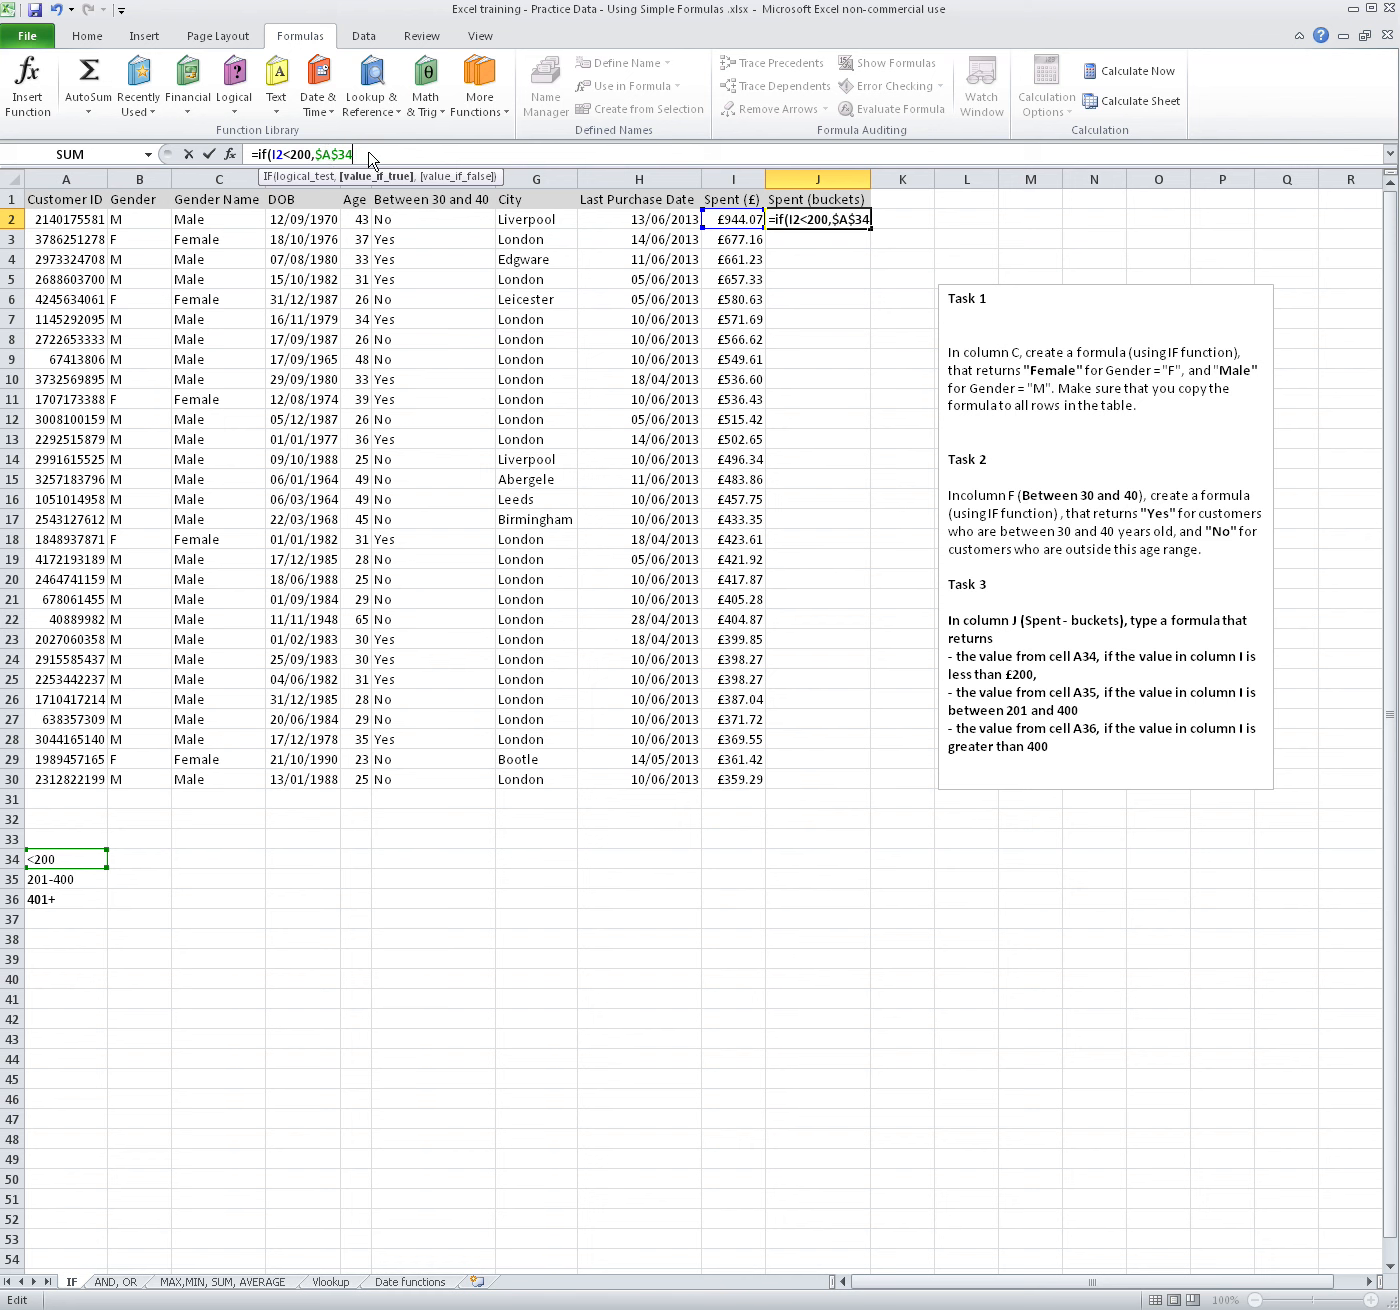
Nest a second IF in the J2 formula as the false value, with the logical test AND(I2>=201,I2<=400)
{"action": "type", "text": ","}
{"action": "type", "text": "if("}
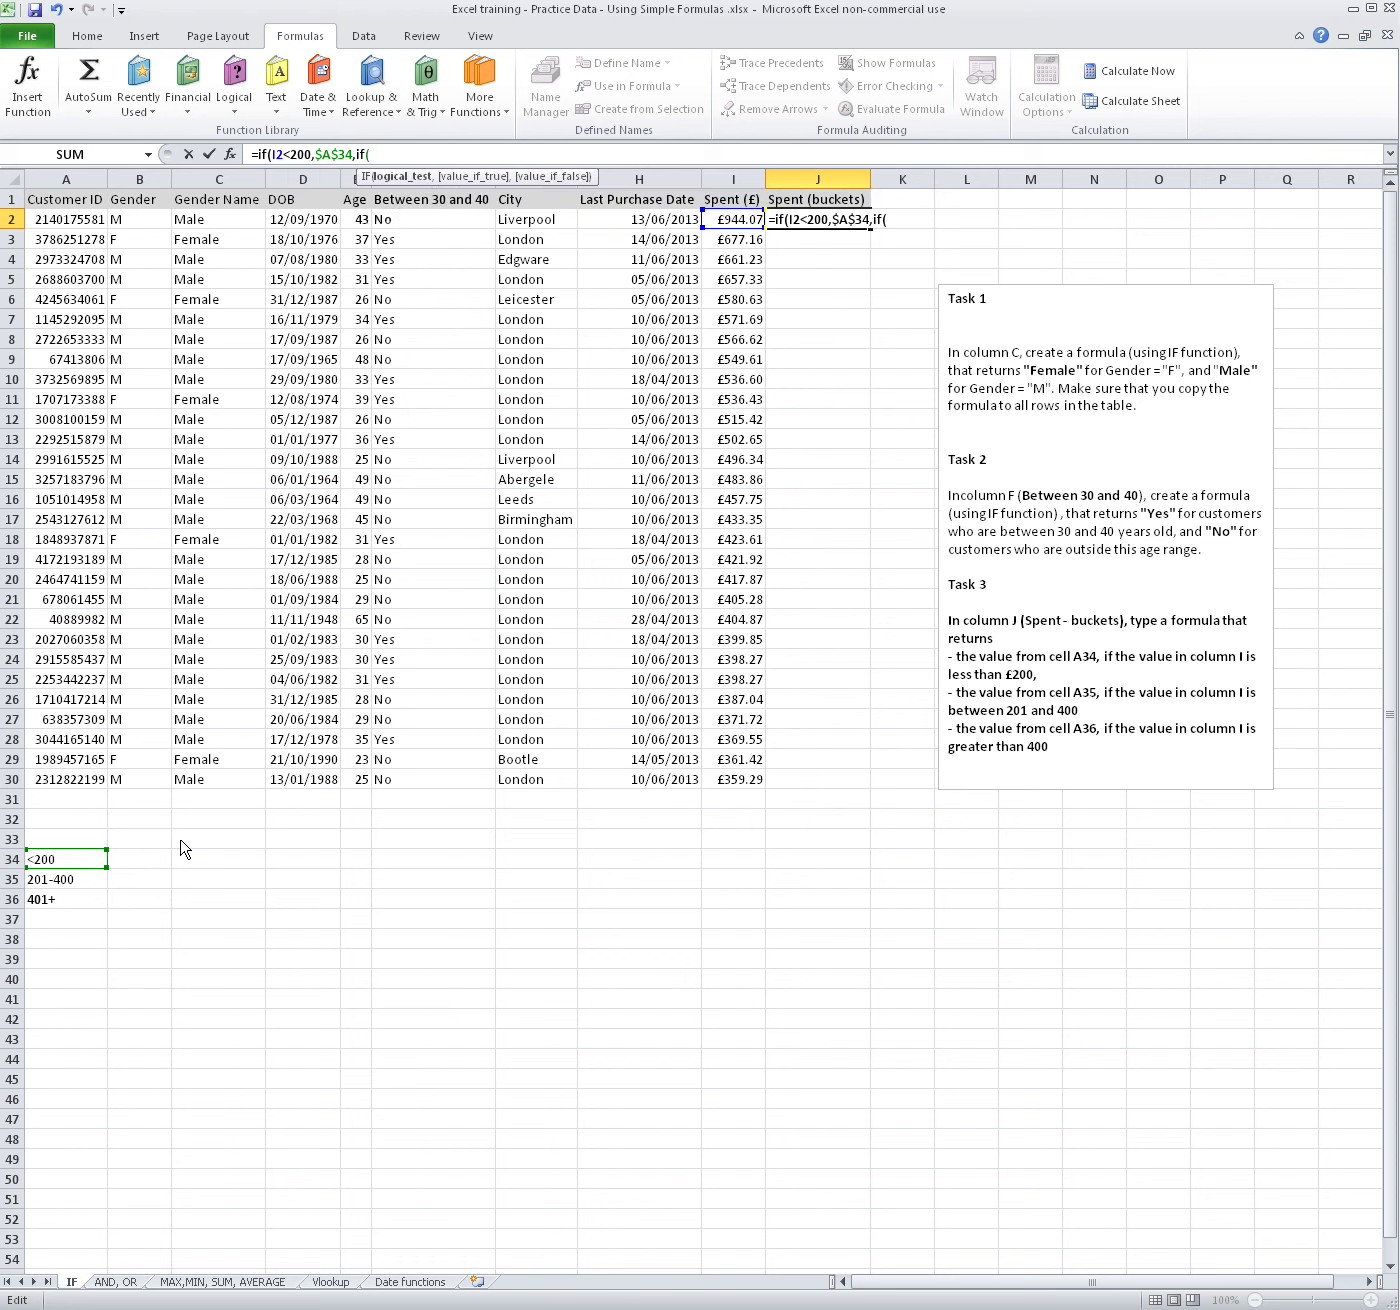
{"action": "type", "text": "and("}
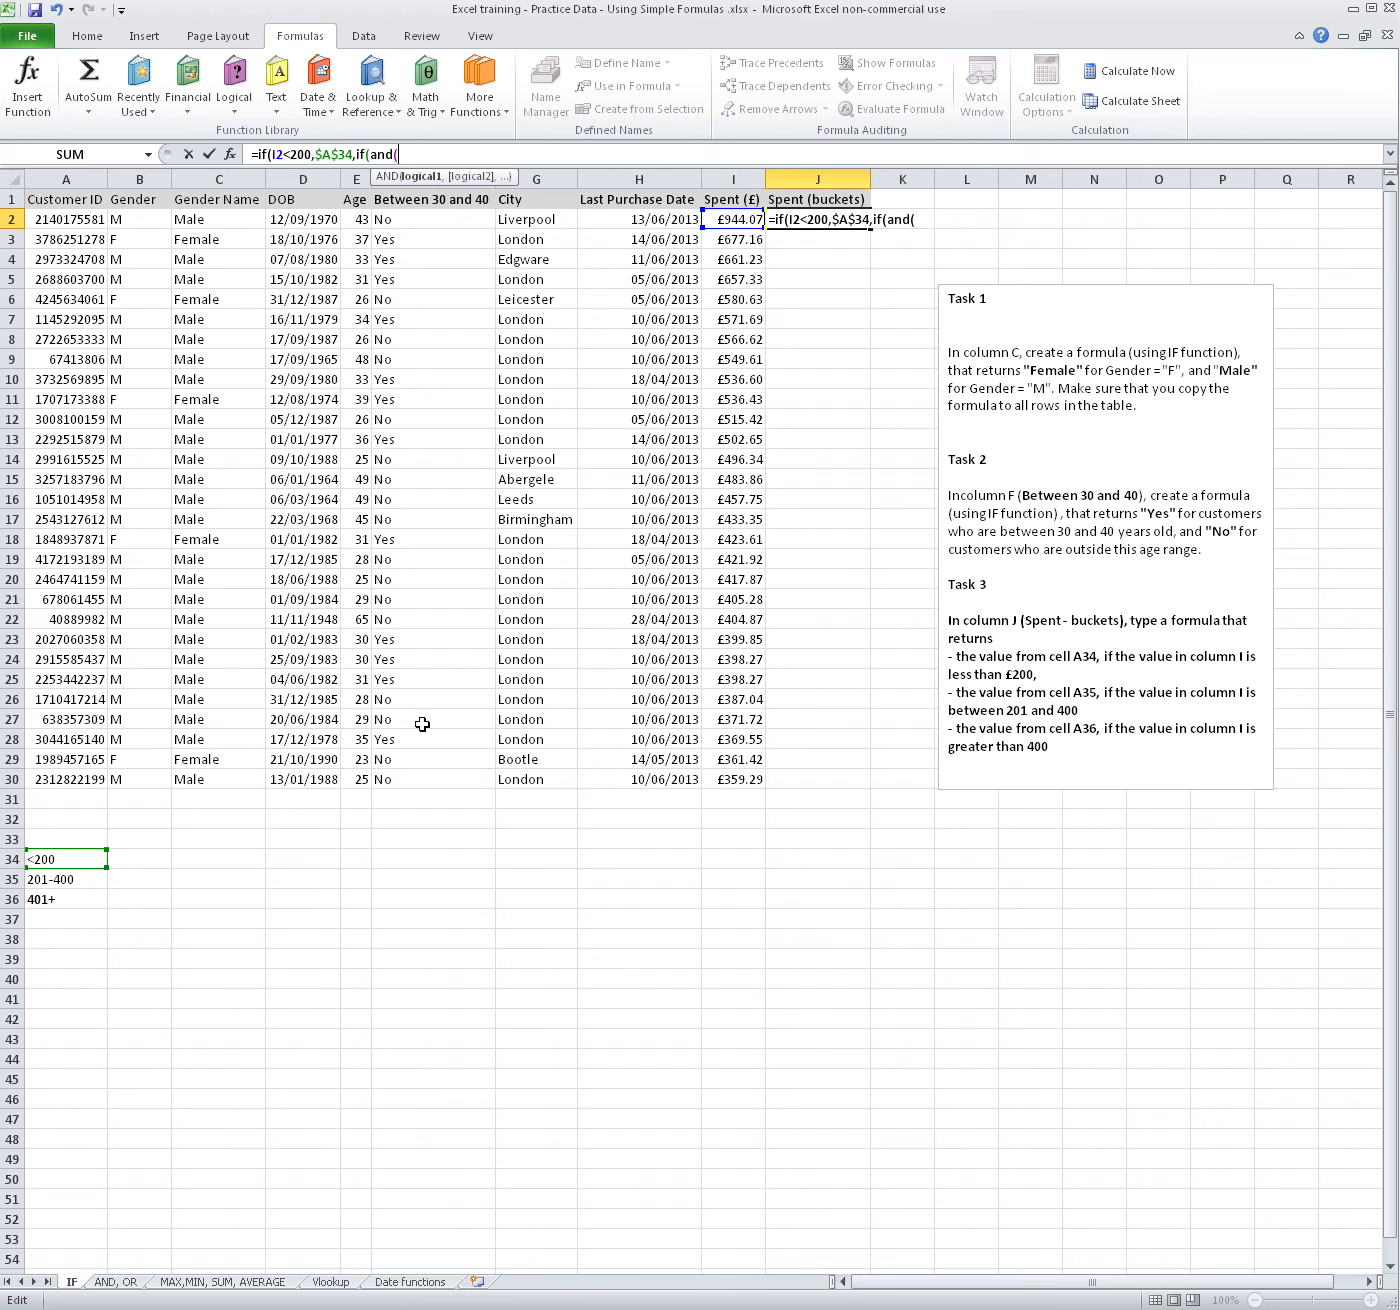
{"action": "left_click", "coordinate": [737, 221]}
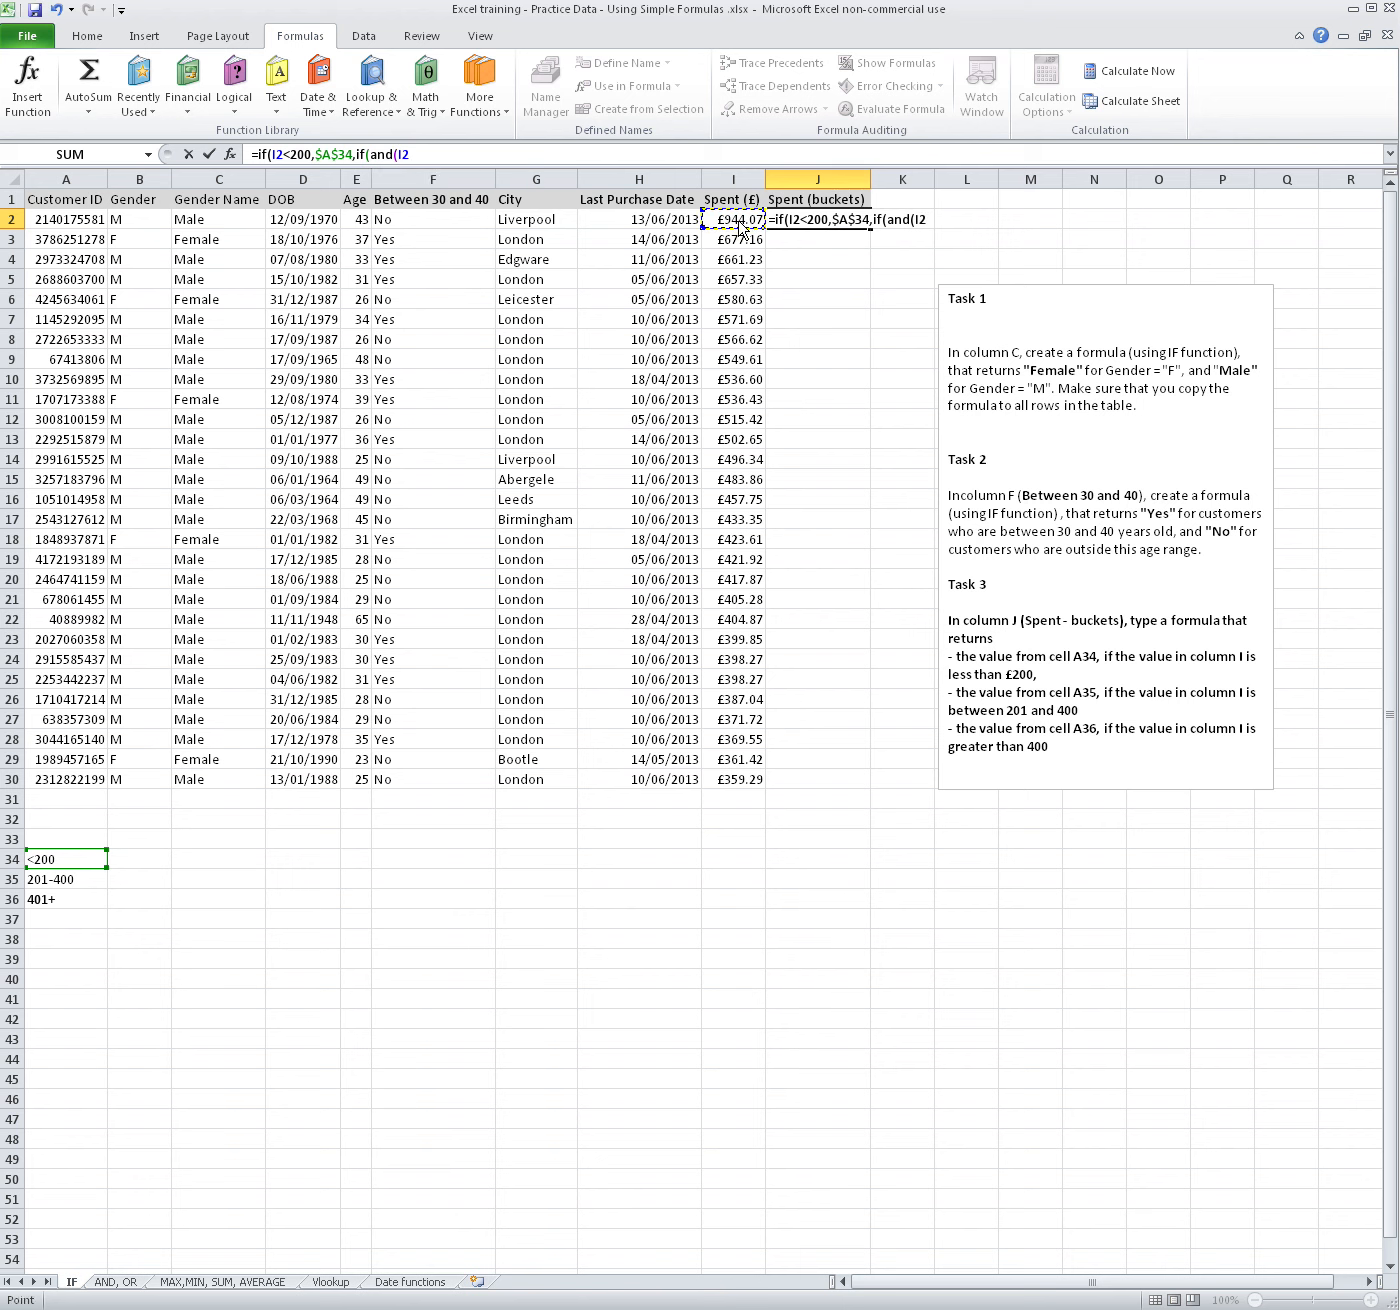
{"action": "type", "text": ">"}
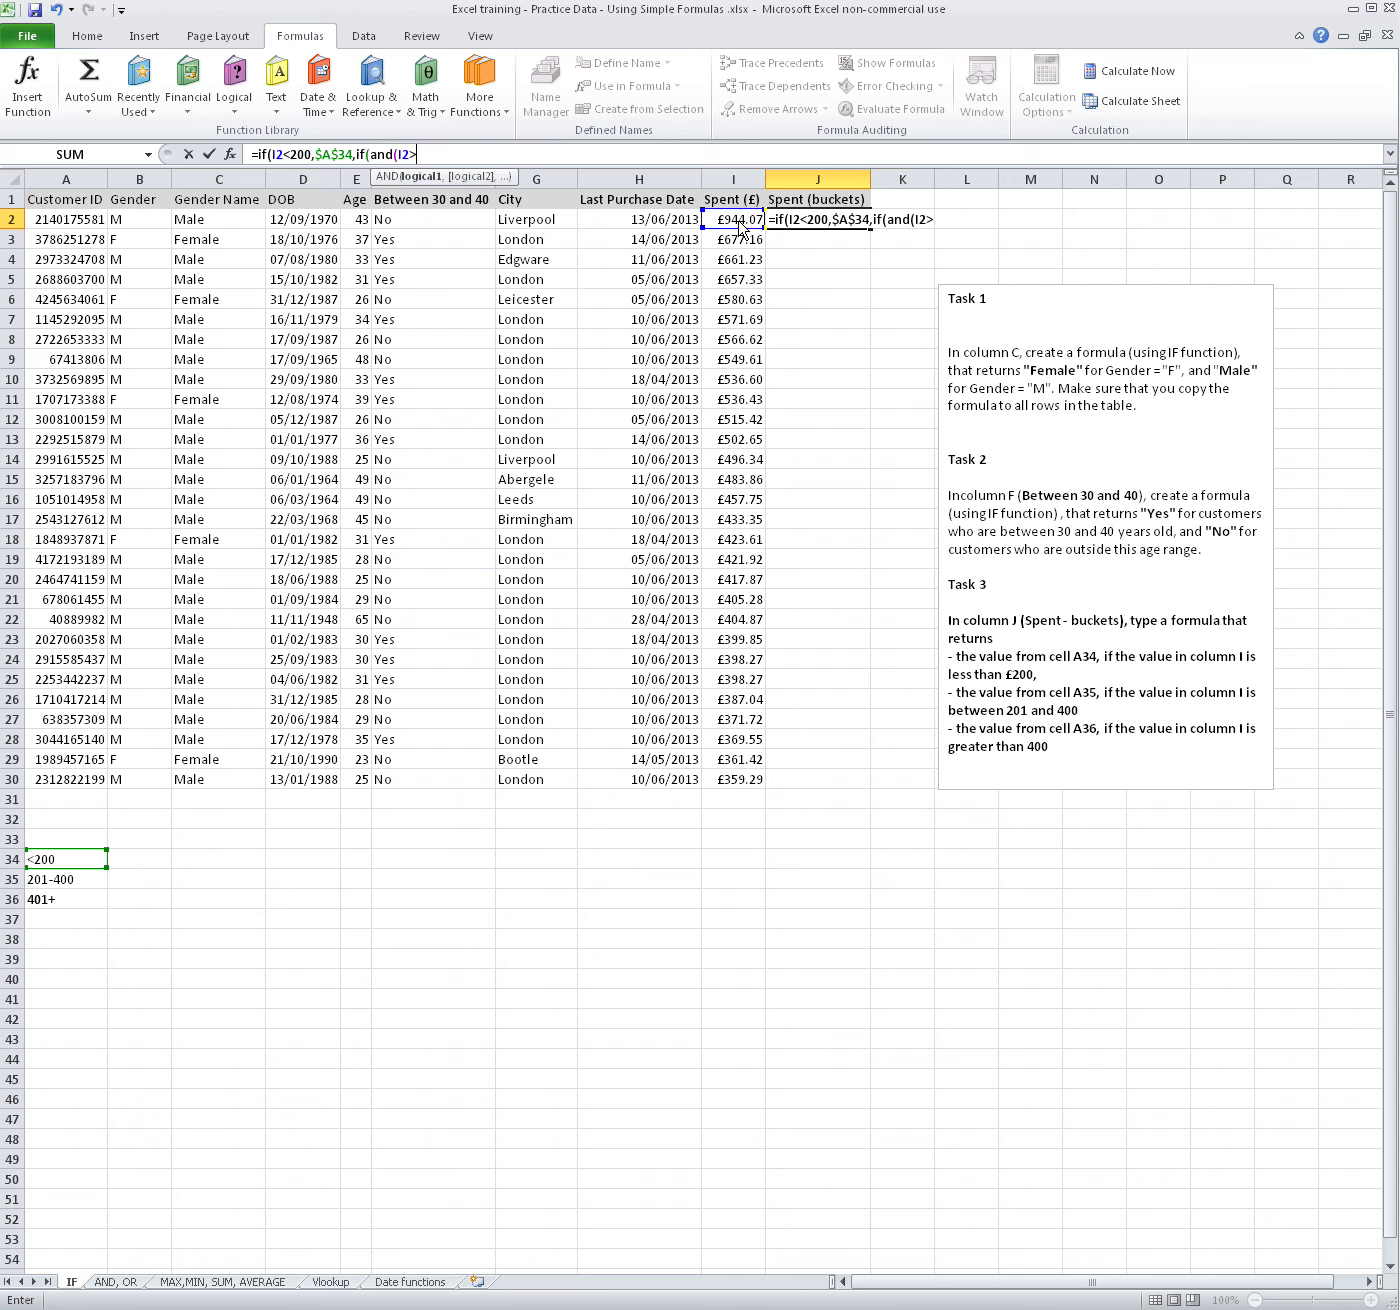
{"action": "type", "text": "=201,"}
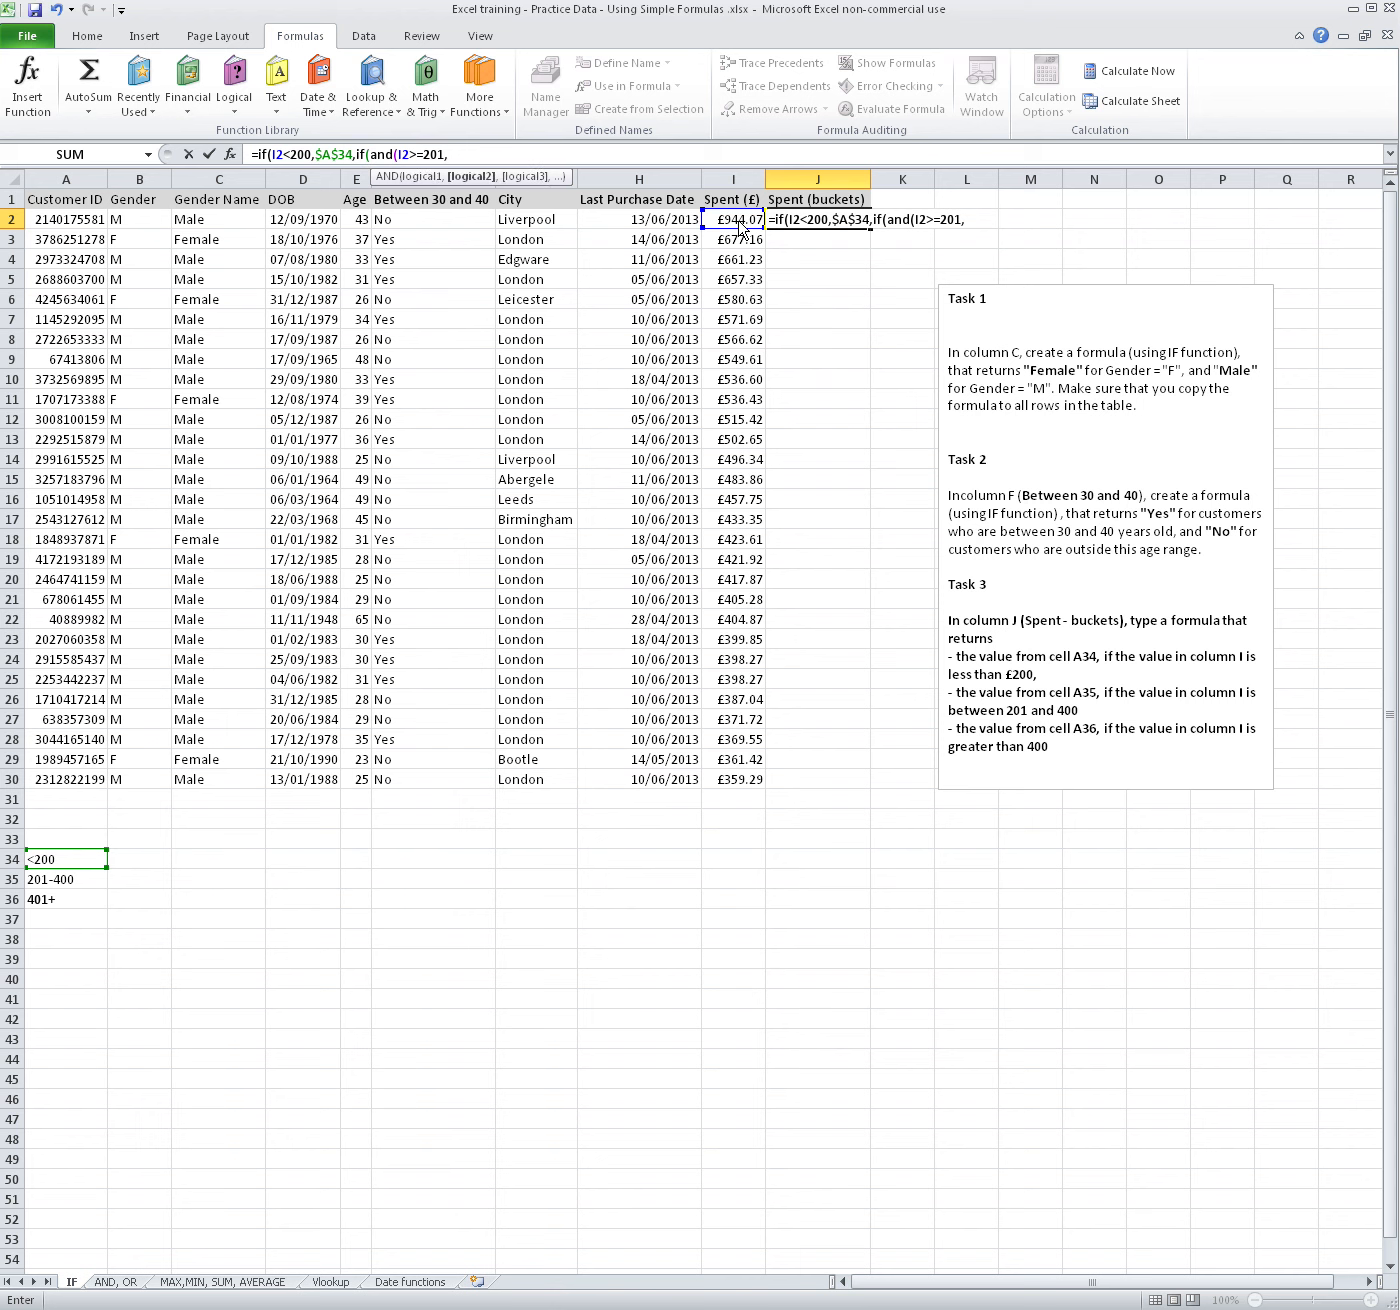
{"action": "left_click", "coordinate": [738, 224]}
{"action": "type", "text": "<="}
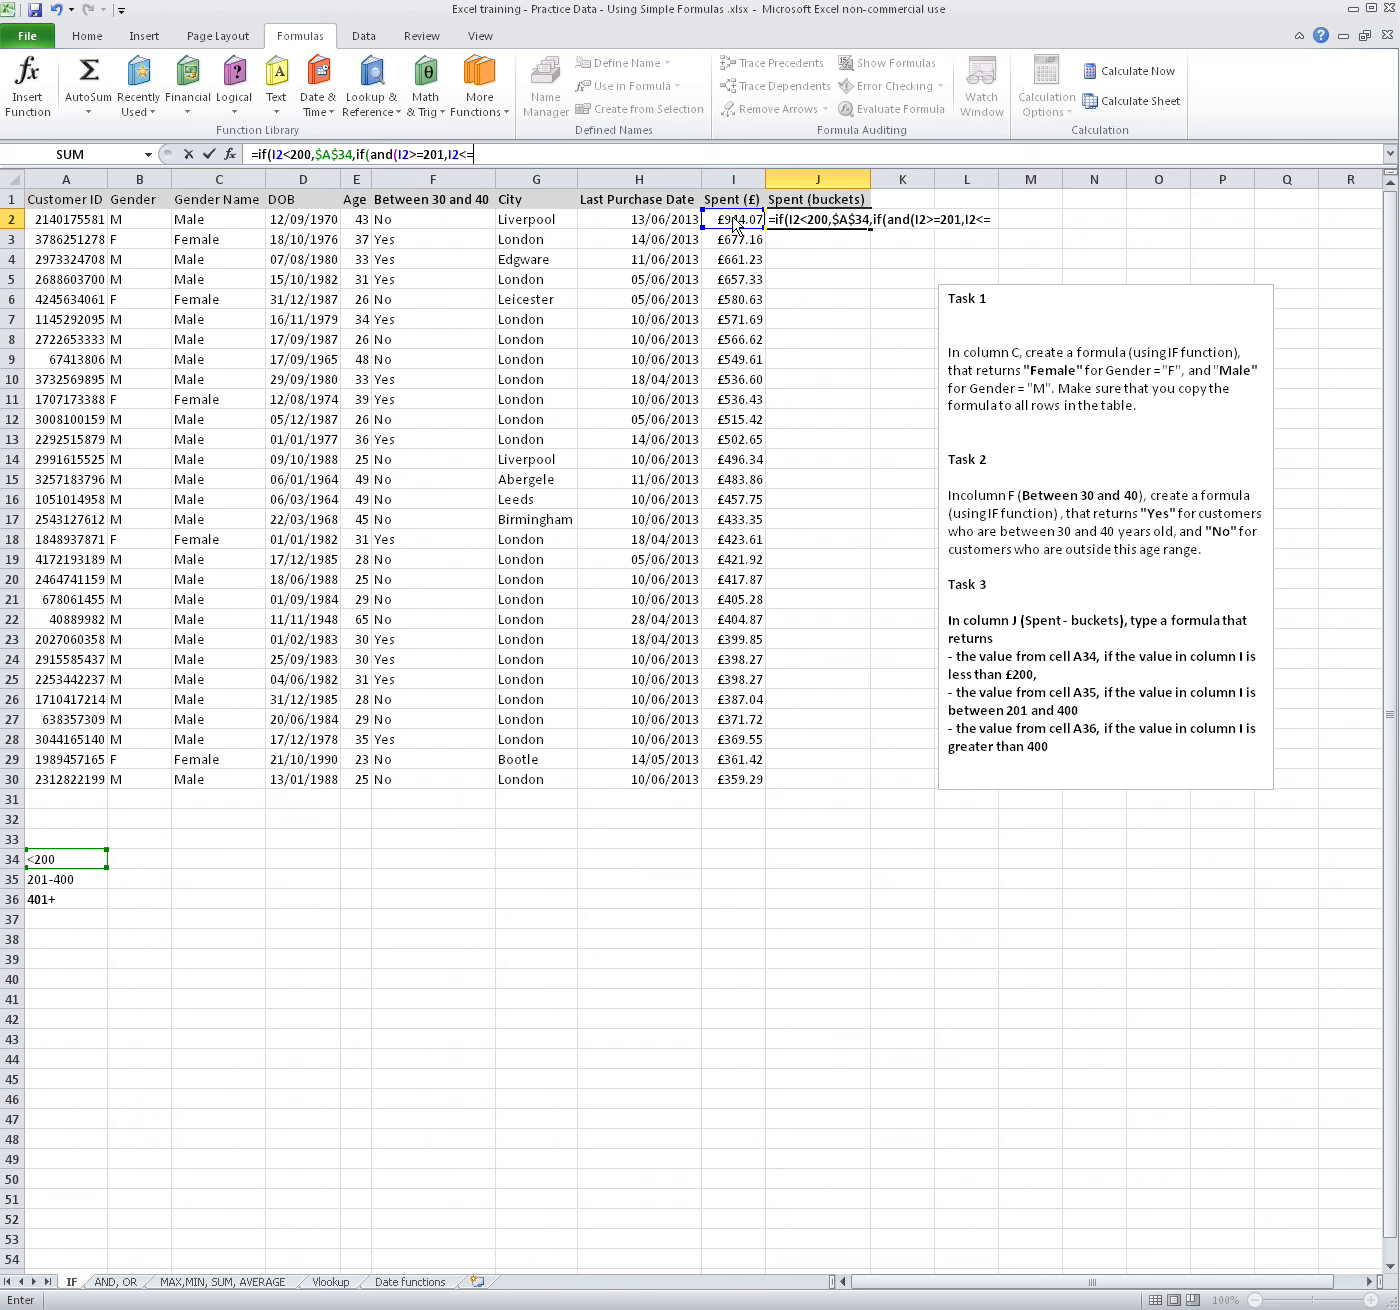
{"action": "type", "text": "400"}
{"action": "type", "text": "),"}
Use cell A35 as the second IF's true value, locking only its row as A$35
{"action": "left_click", "coordinate": [63, 880]}
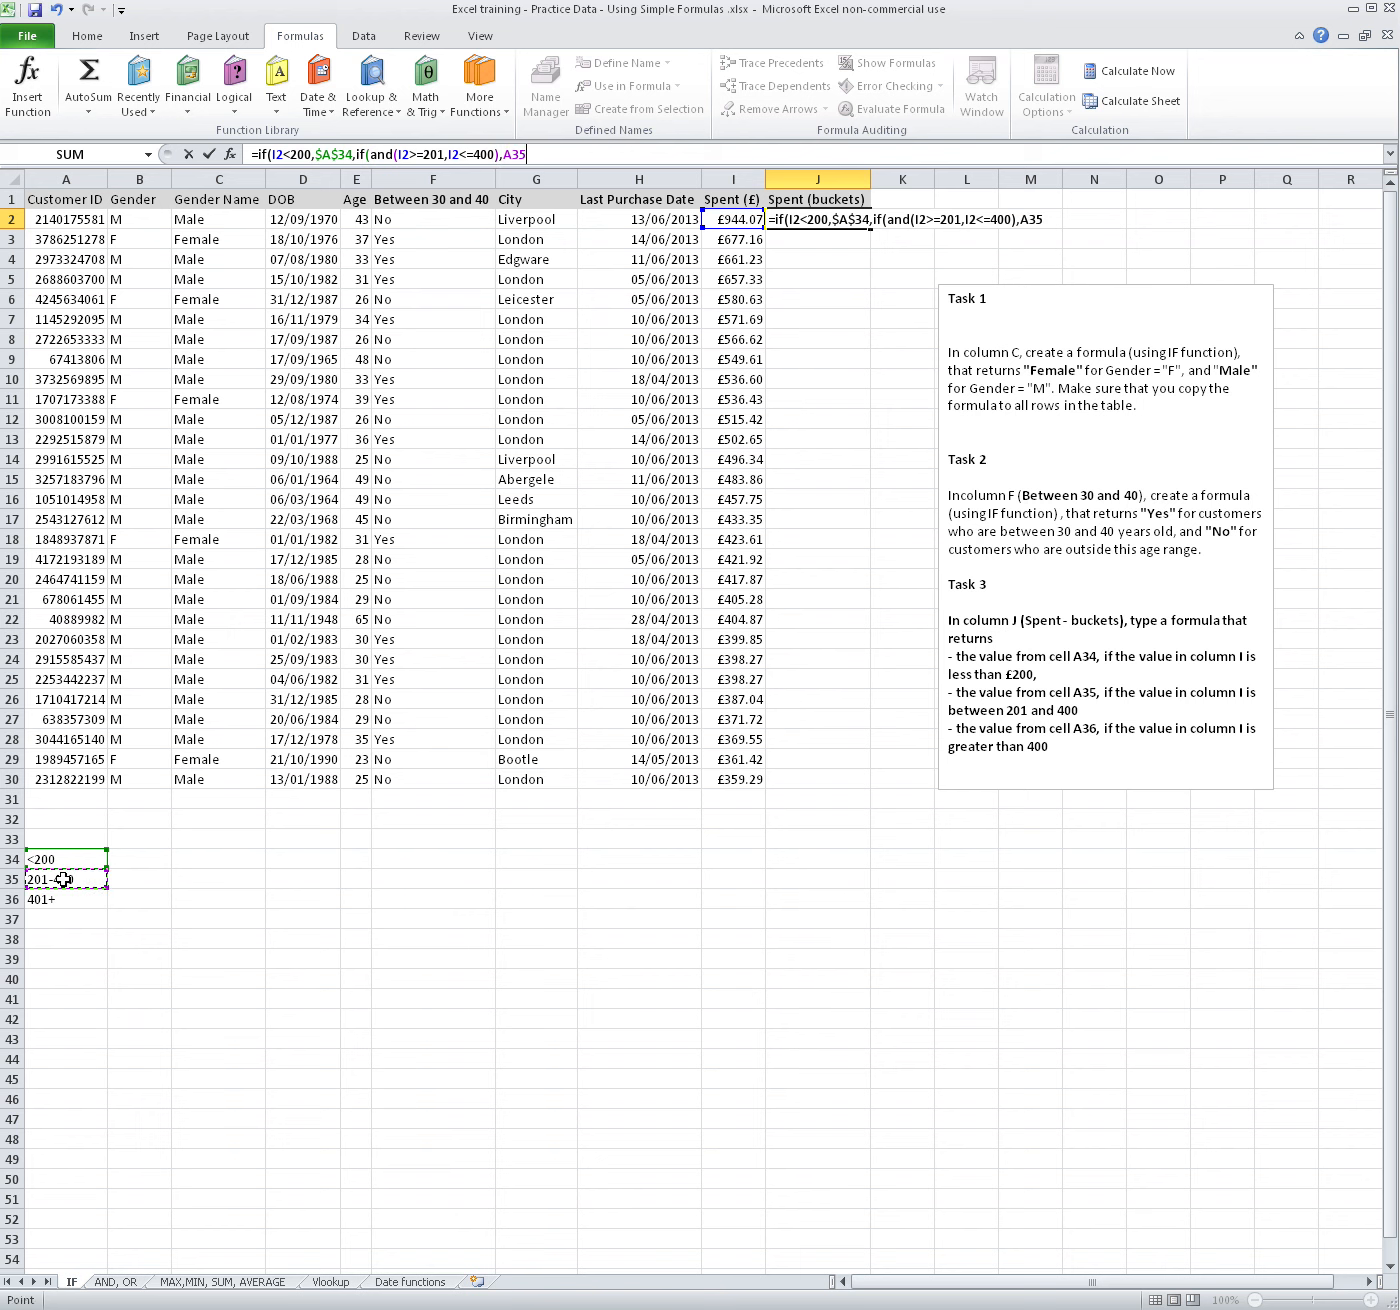
{"action": "left_click", "coordinate": [519, 155]}
{"action": "key", "text": "F4"}
{"action": "key", "text": "F4"}
Nest a third IF in the J2 formula with the logical test I2>400 and the row-locked reference A$36 as true value
{"action": "type", "text": ",if("}
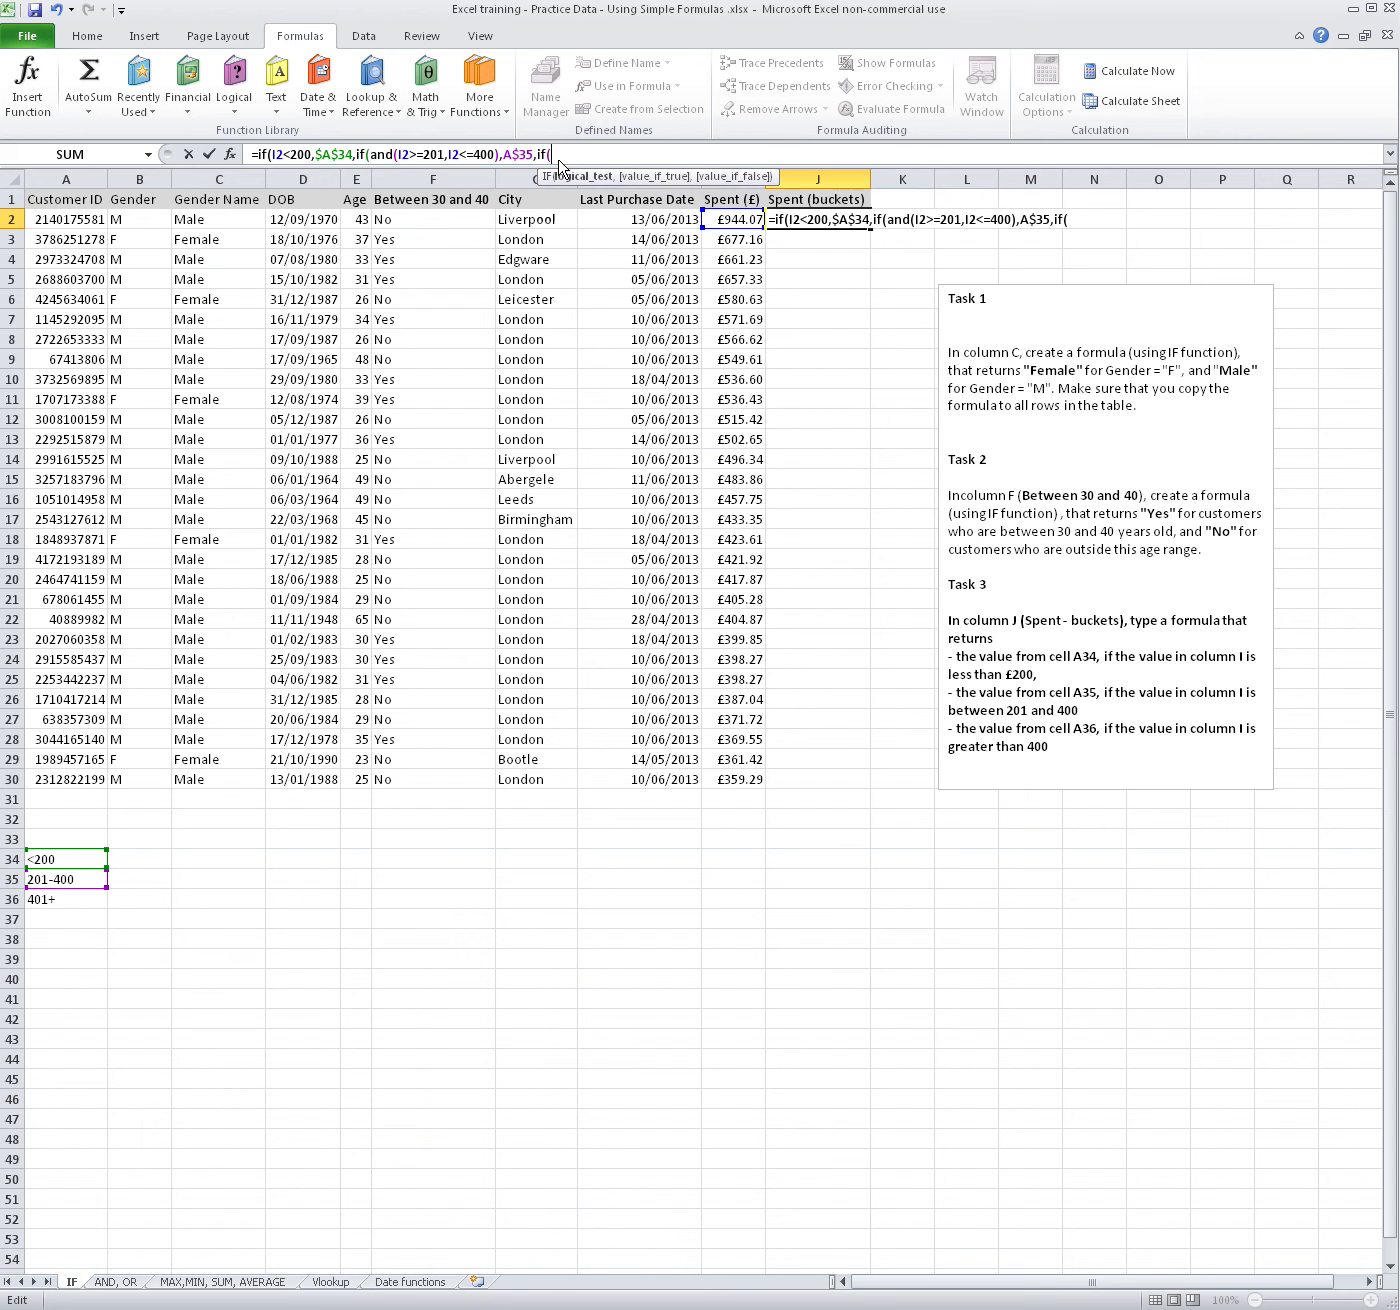
{"action": "left_click", "coordinate": [715, 218]}
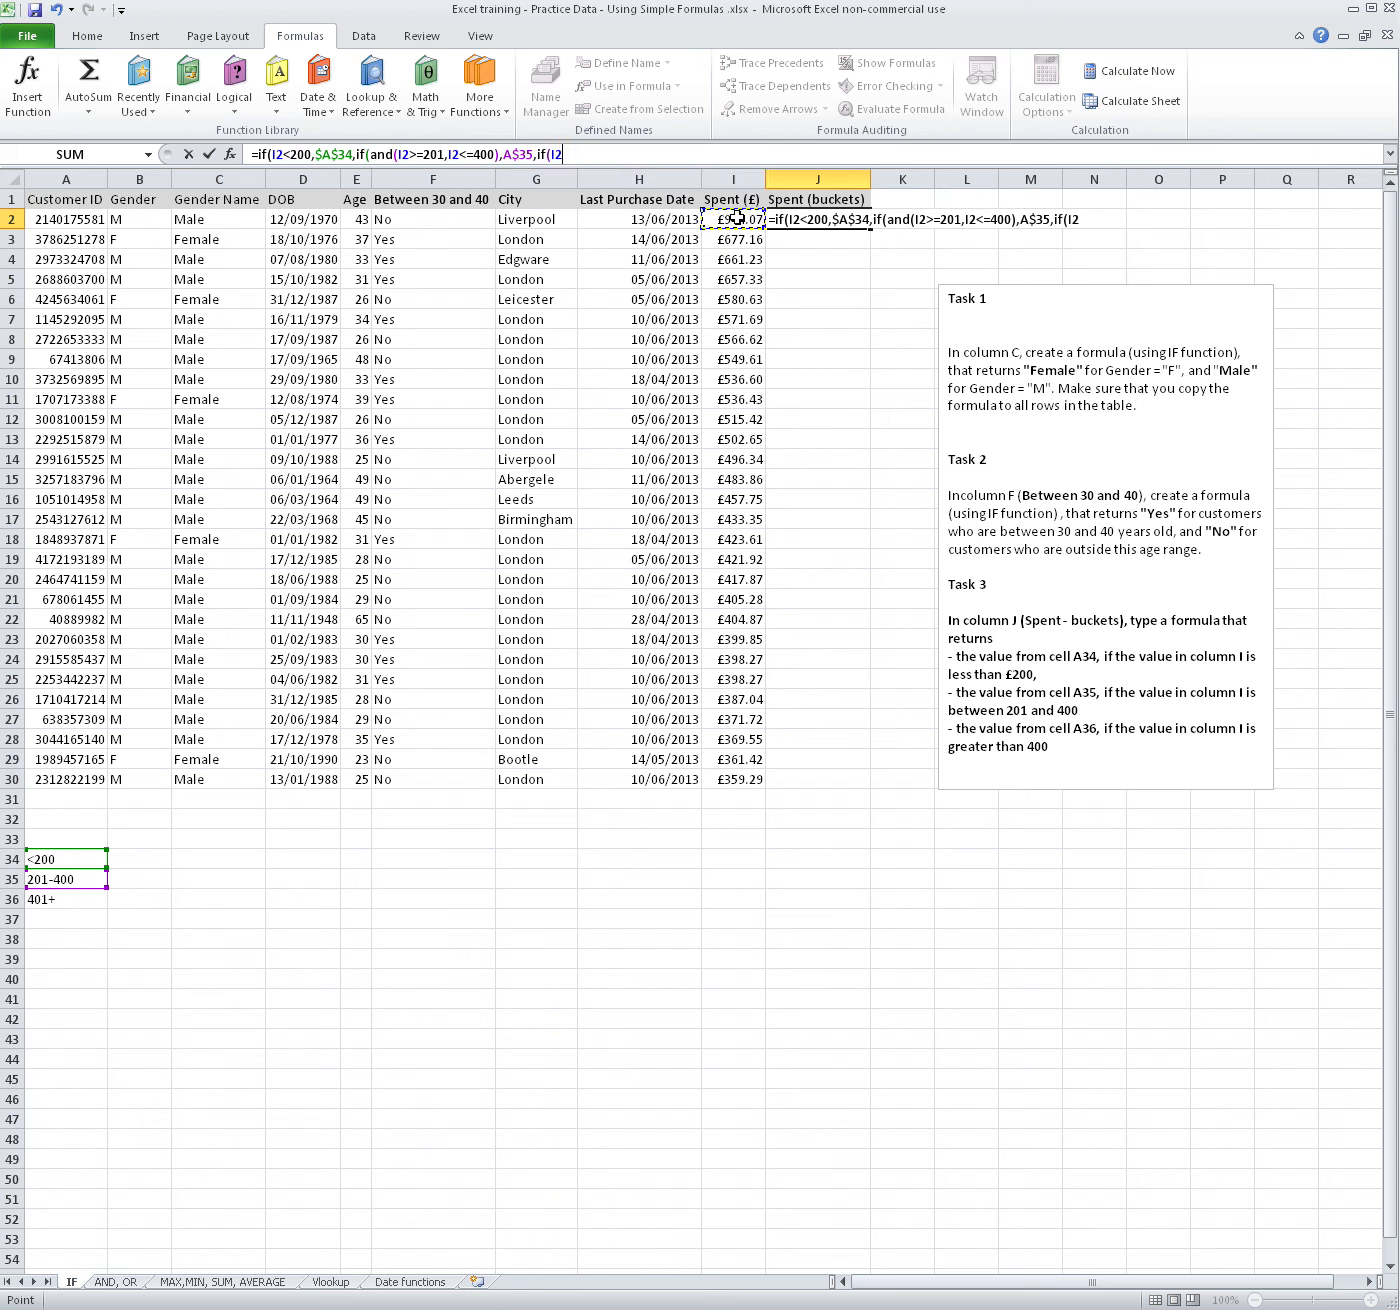
{"action": "type", "text": ">"}
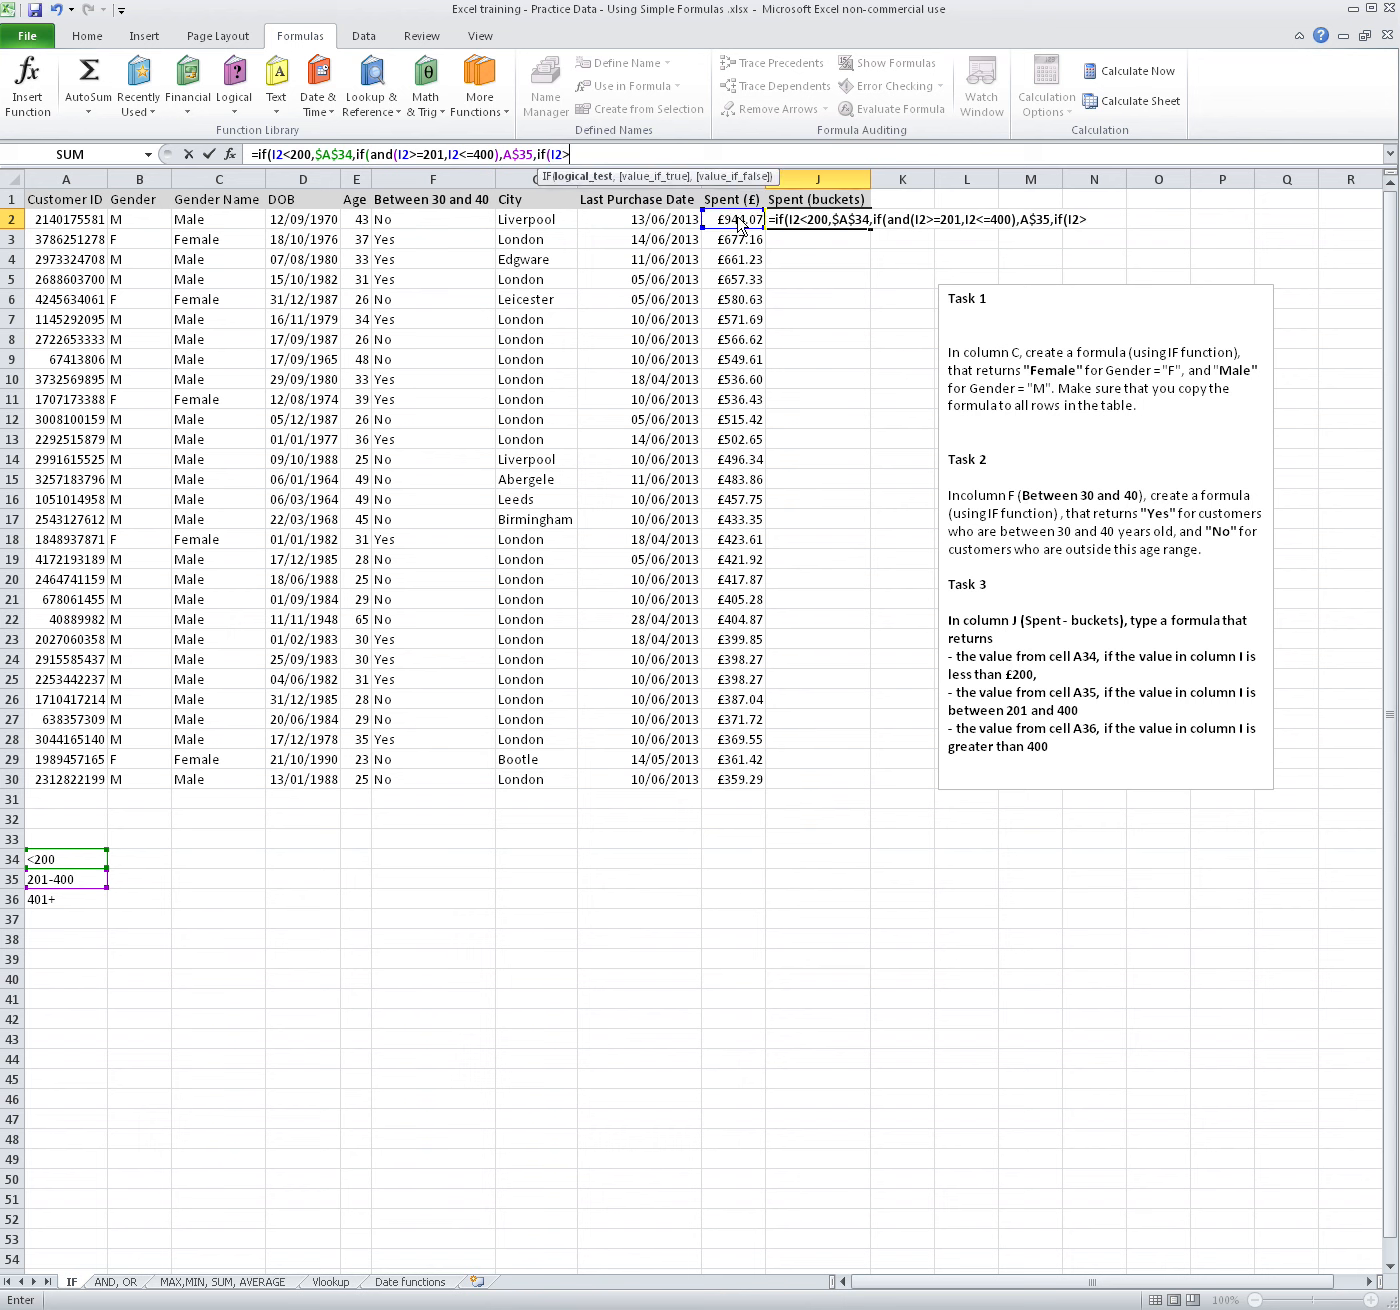
{"action": "type", "text": "400,"}
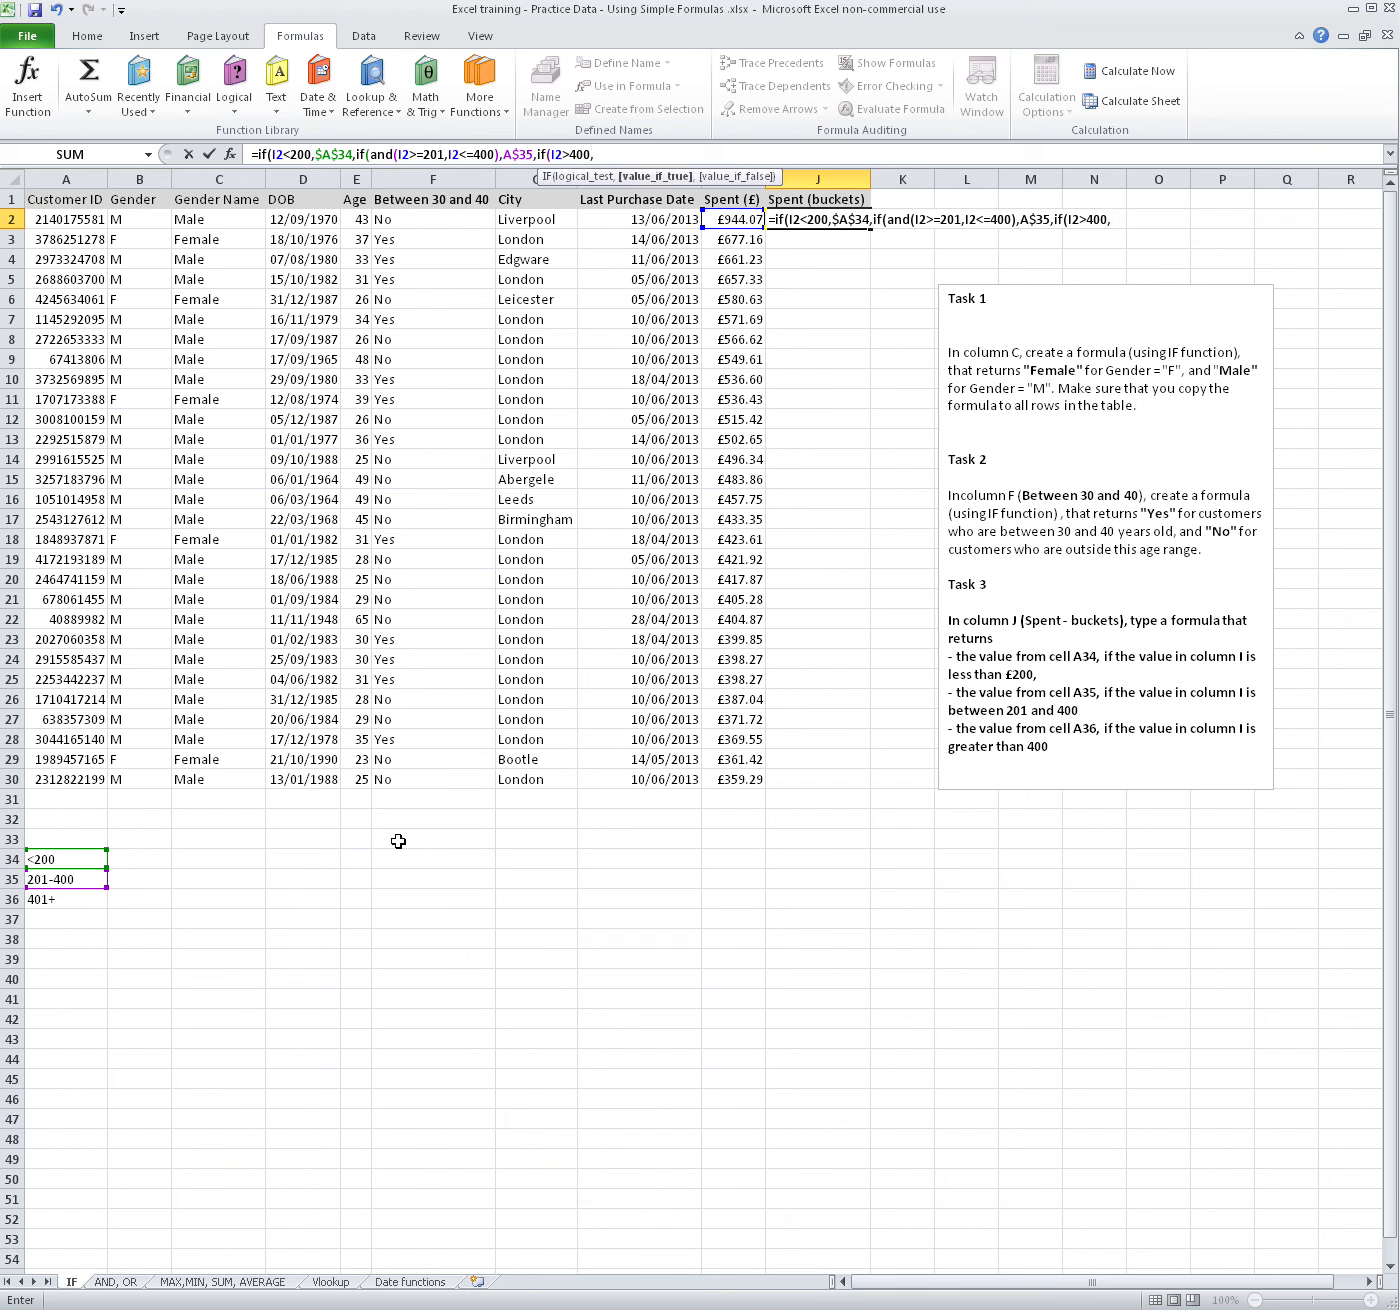
{"action": "left_click", "coordinate": [48, 899]}
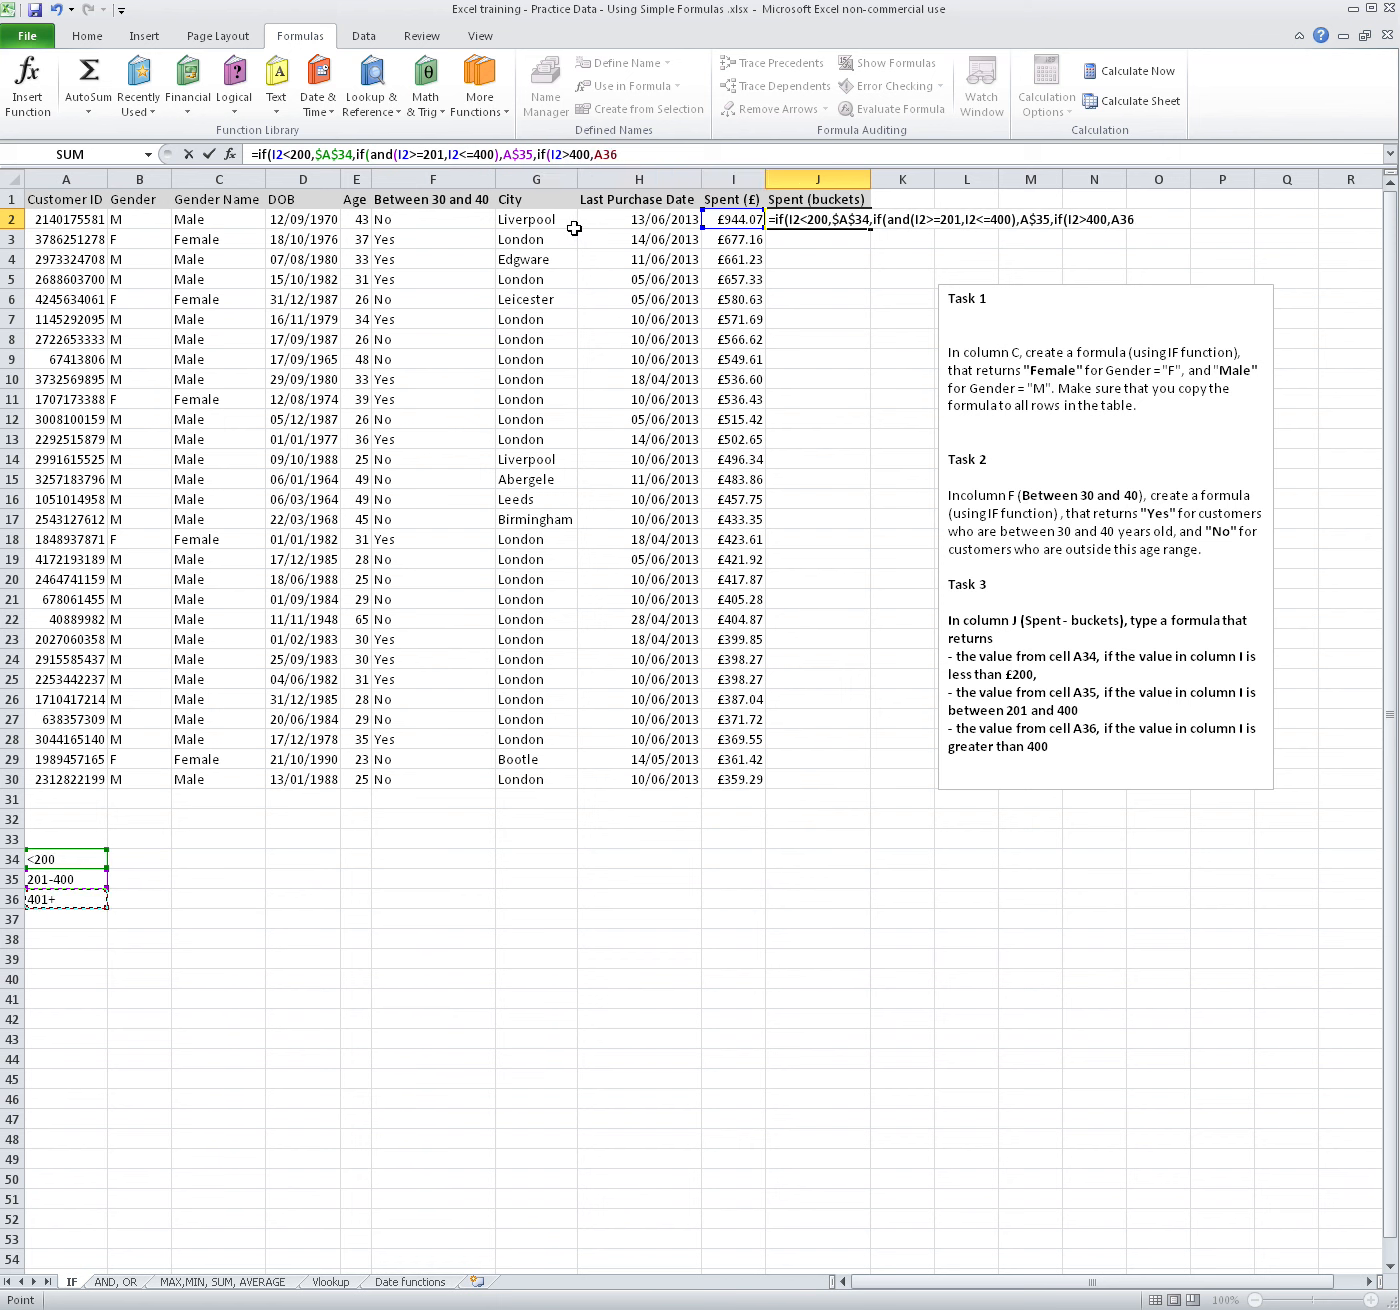
{"action": "left_click", "coordinate": [622, 155]}
{"action": "type", "text": "$34"}
{"action": "type", "text": ","}
Complete the J2 formula with FALSE as the last false value, close all three IFs, and reselect the cell
{"action": "type", "text": "FA"}
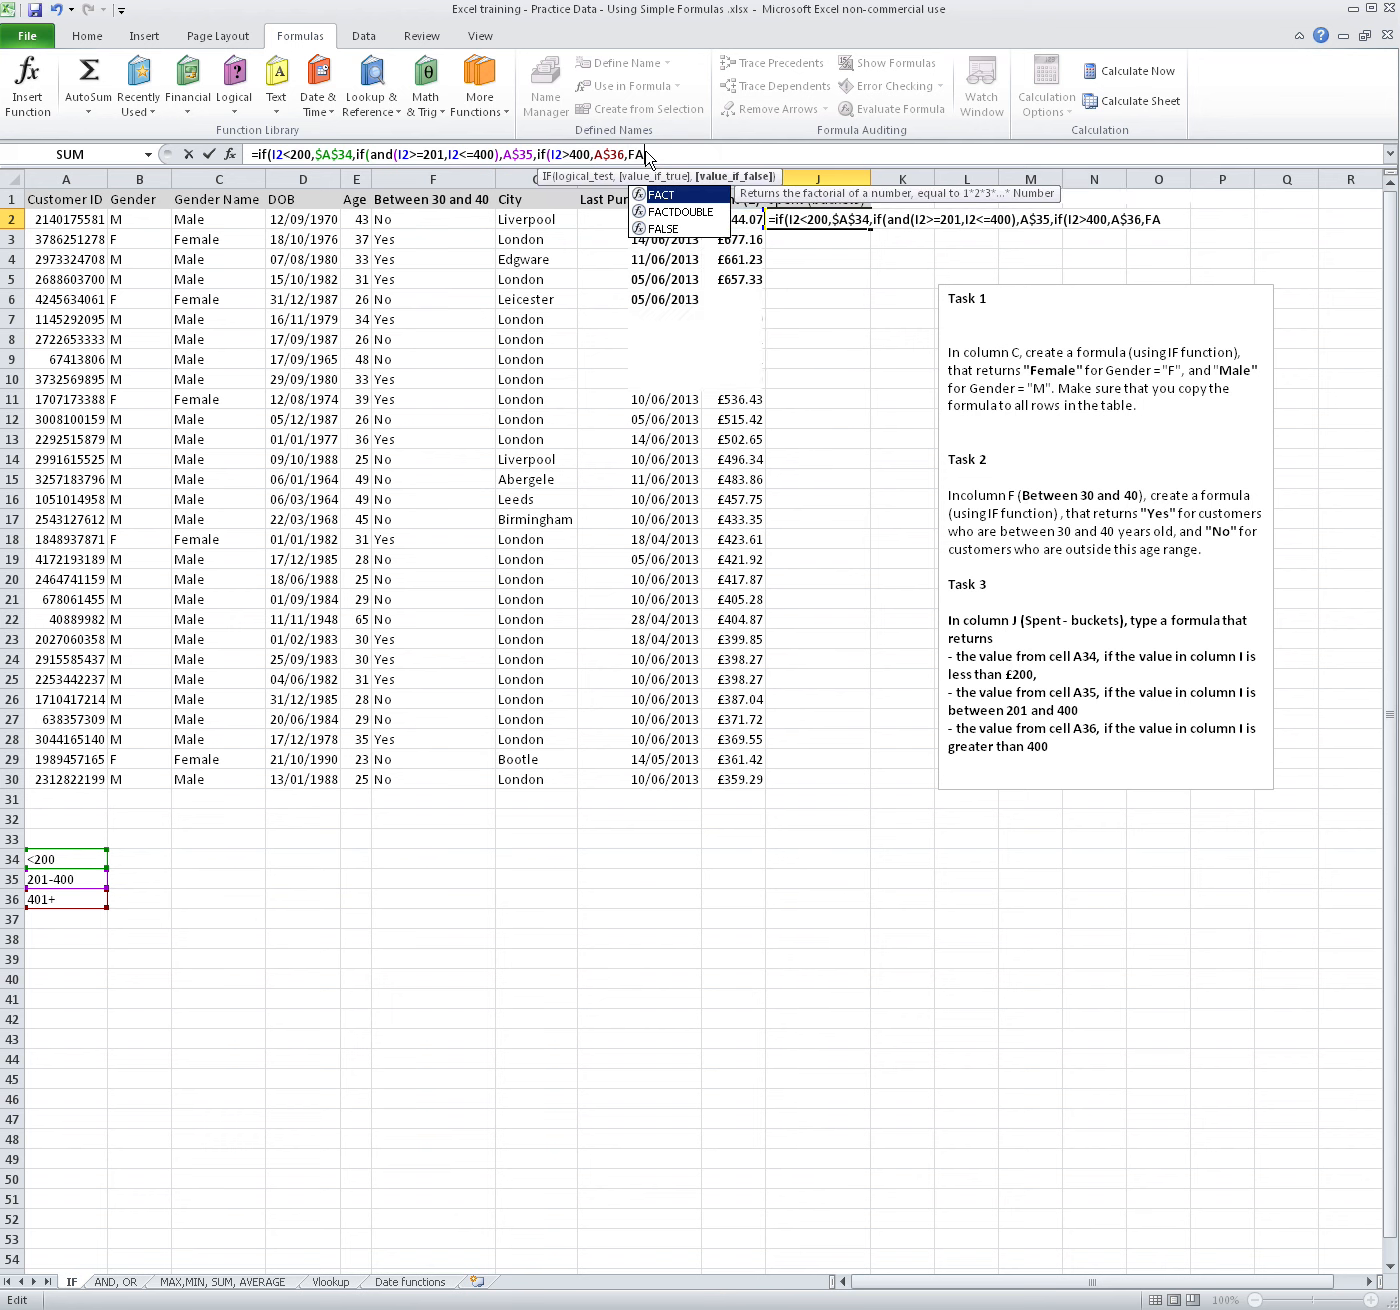
{"action": "type", "text": "LSE"}
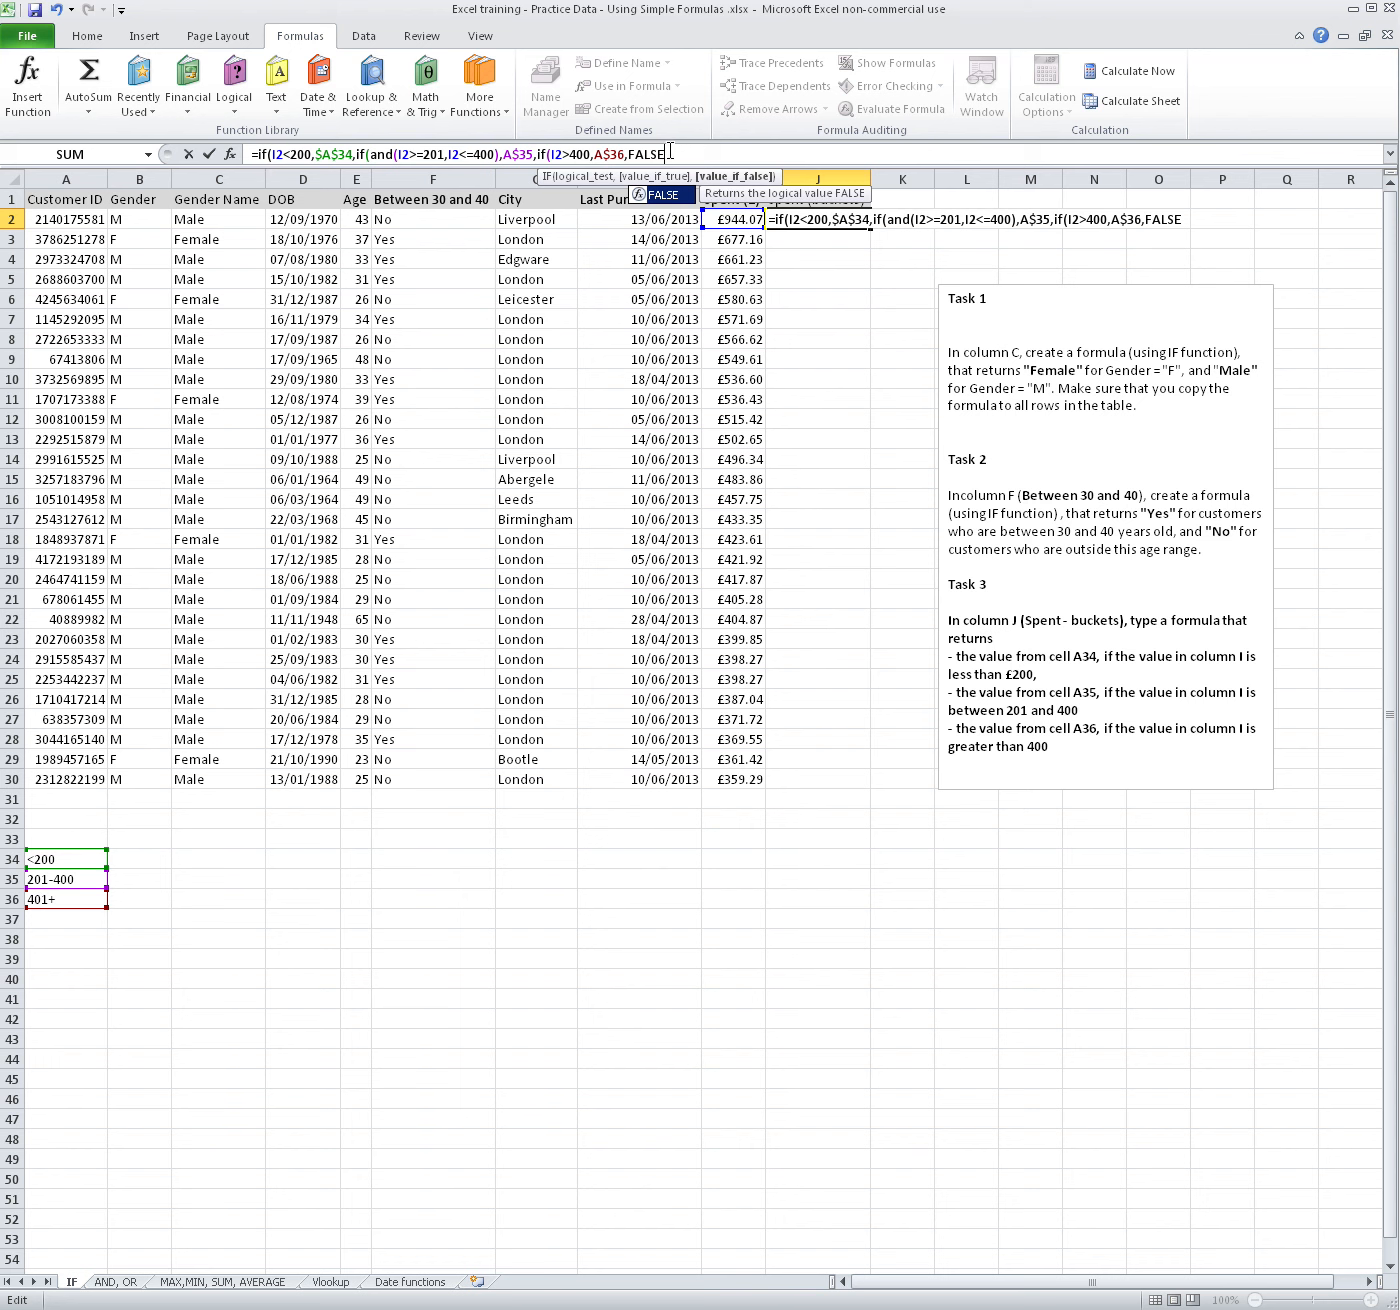
{"action": "type", "text": ")))"}
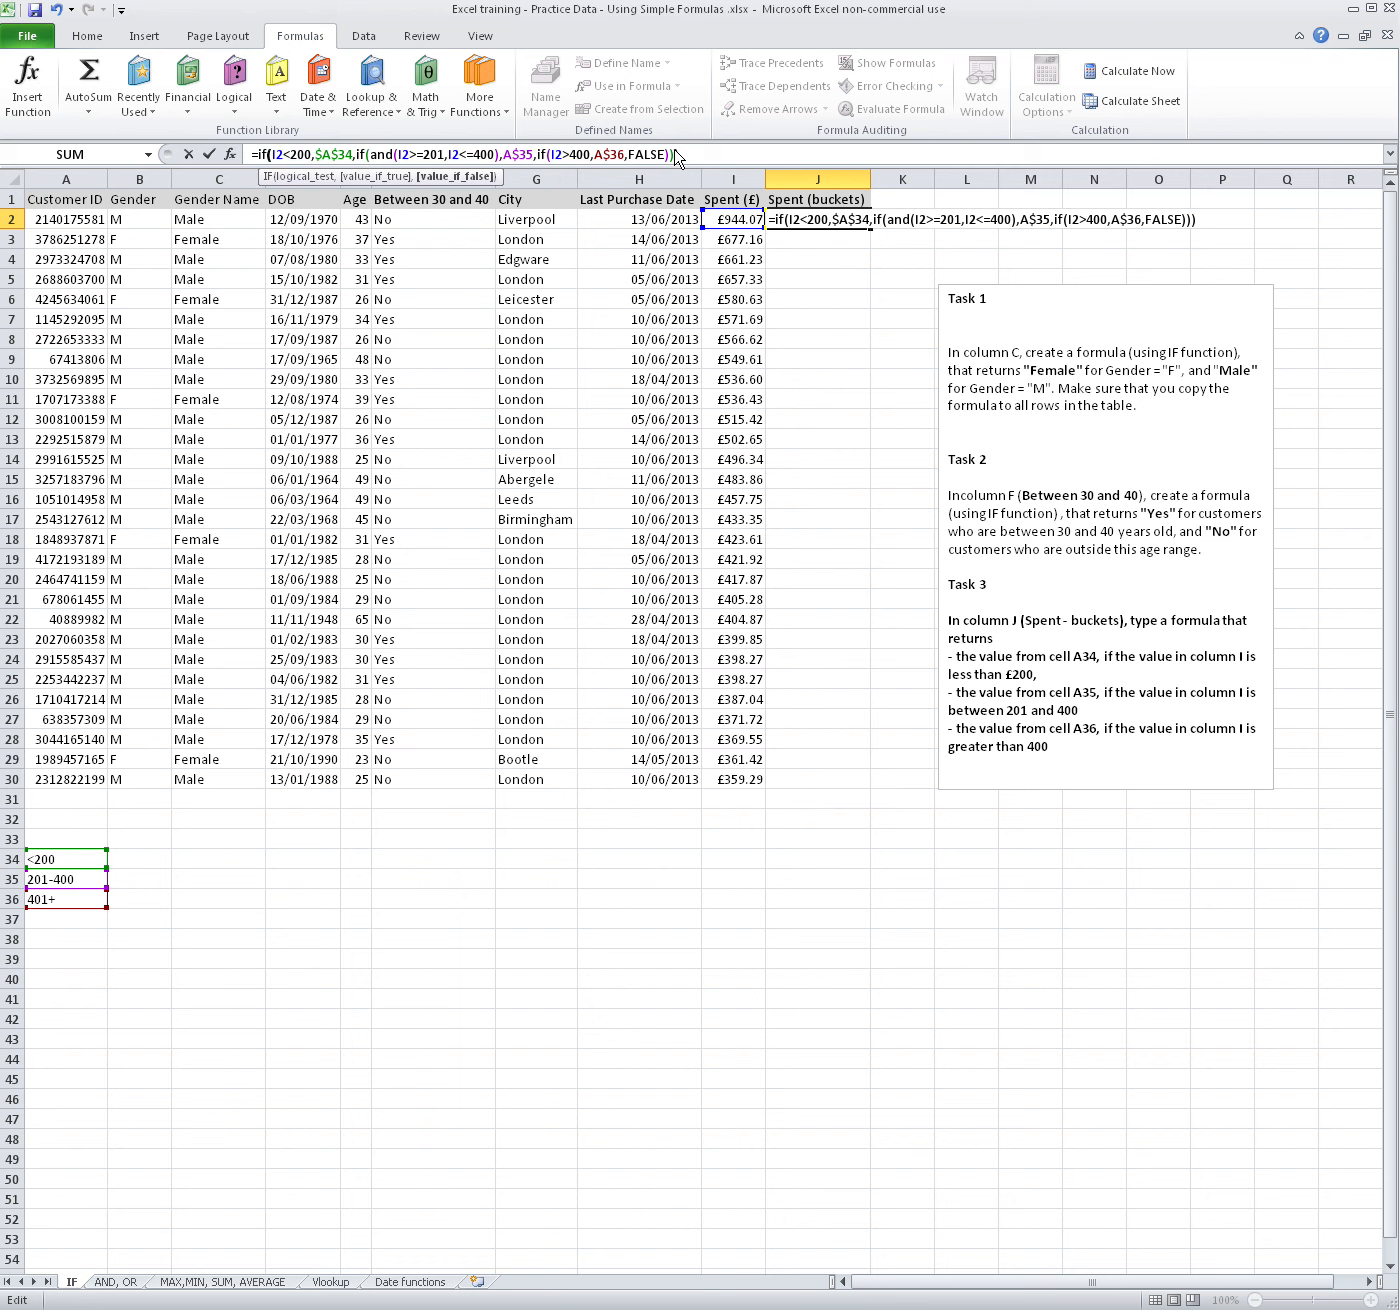
{"action": "key", "text": "Return"}
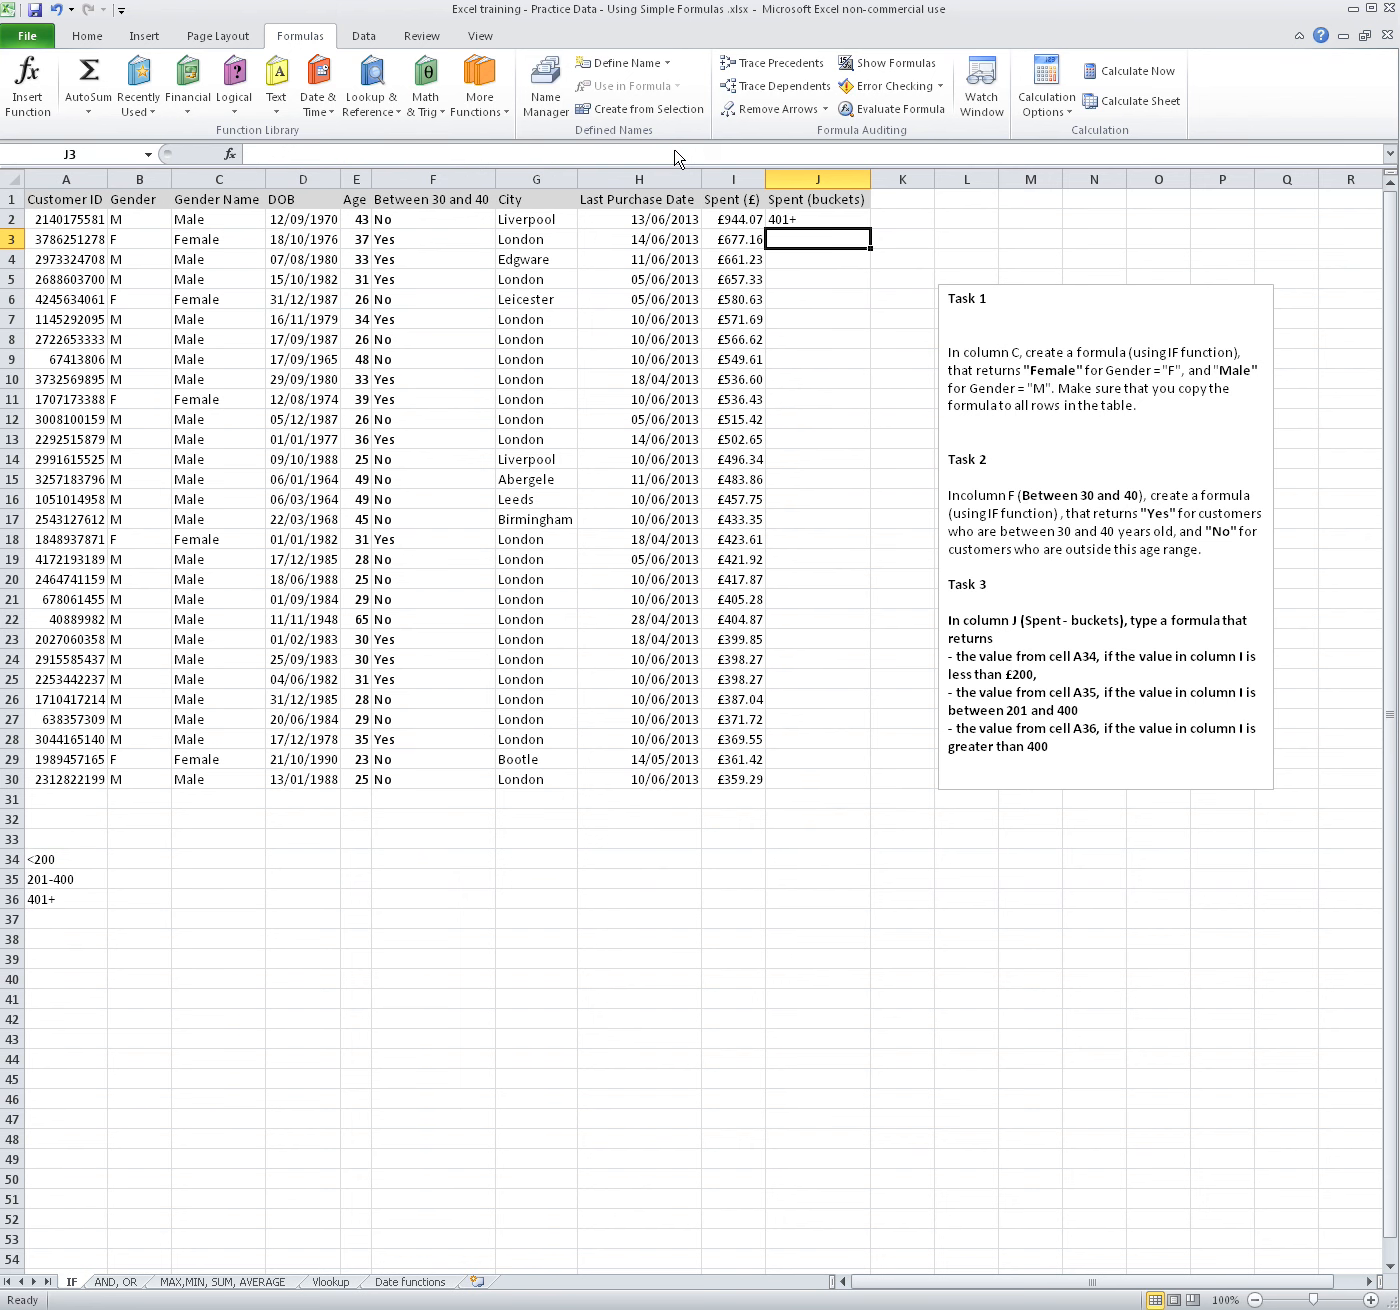
{"action": "key", "text": "Up"}
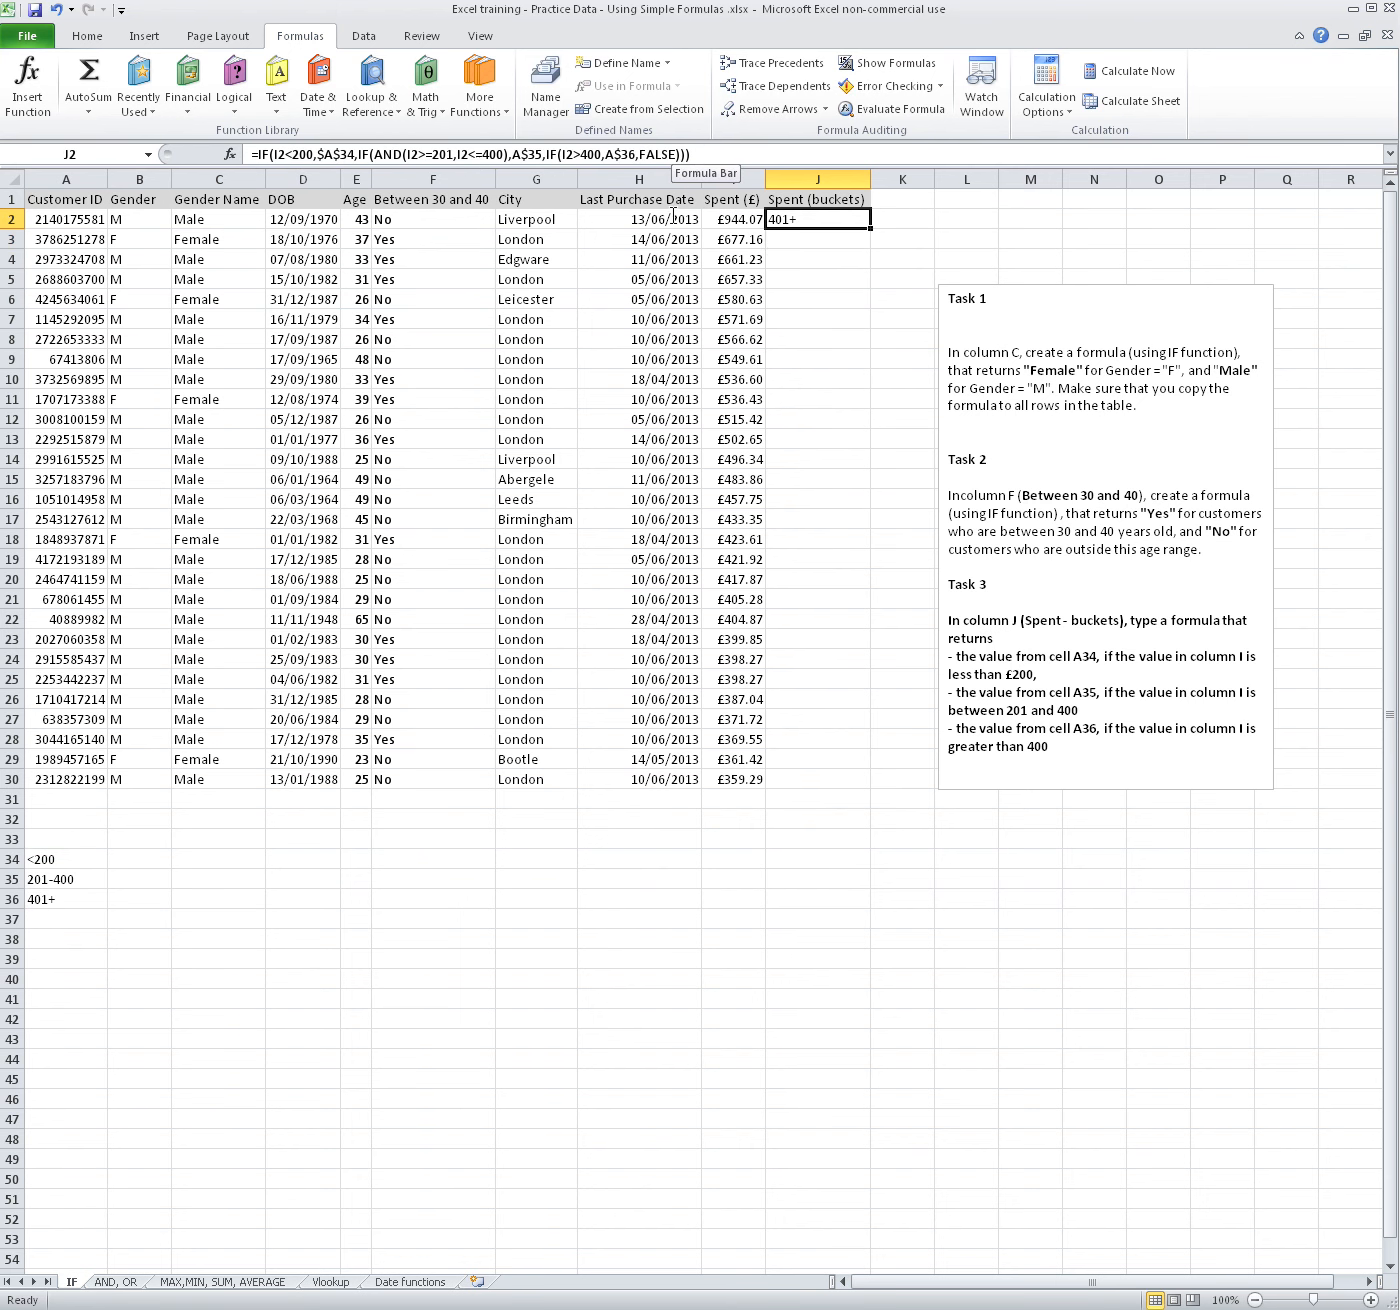
Copy the J2 formula down the Spent (buckets) column through row 30 and check J8, J18 and J23:J29 against the bucket labels below the table
{"action": "scroll", "coordinate": [765, 247], "scroll_direction": "down", "scroll_amount": 2}
{"action": "scroll", "coordinate": [764, 247], "scroll_direction": "up", "scroll_amount": 2}
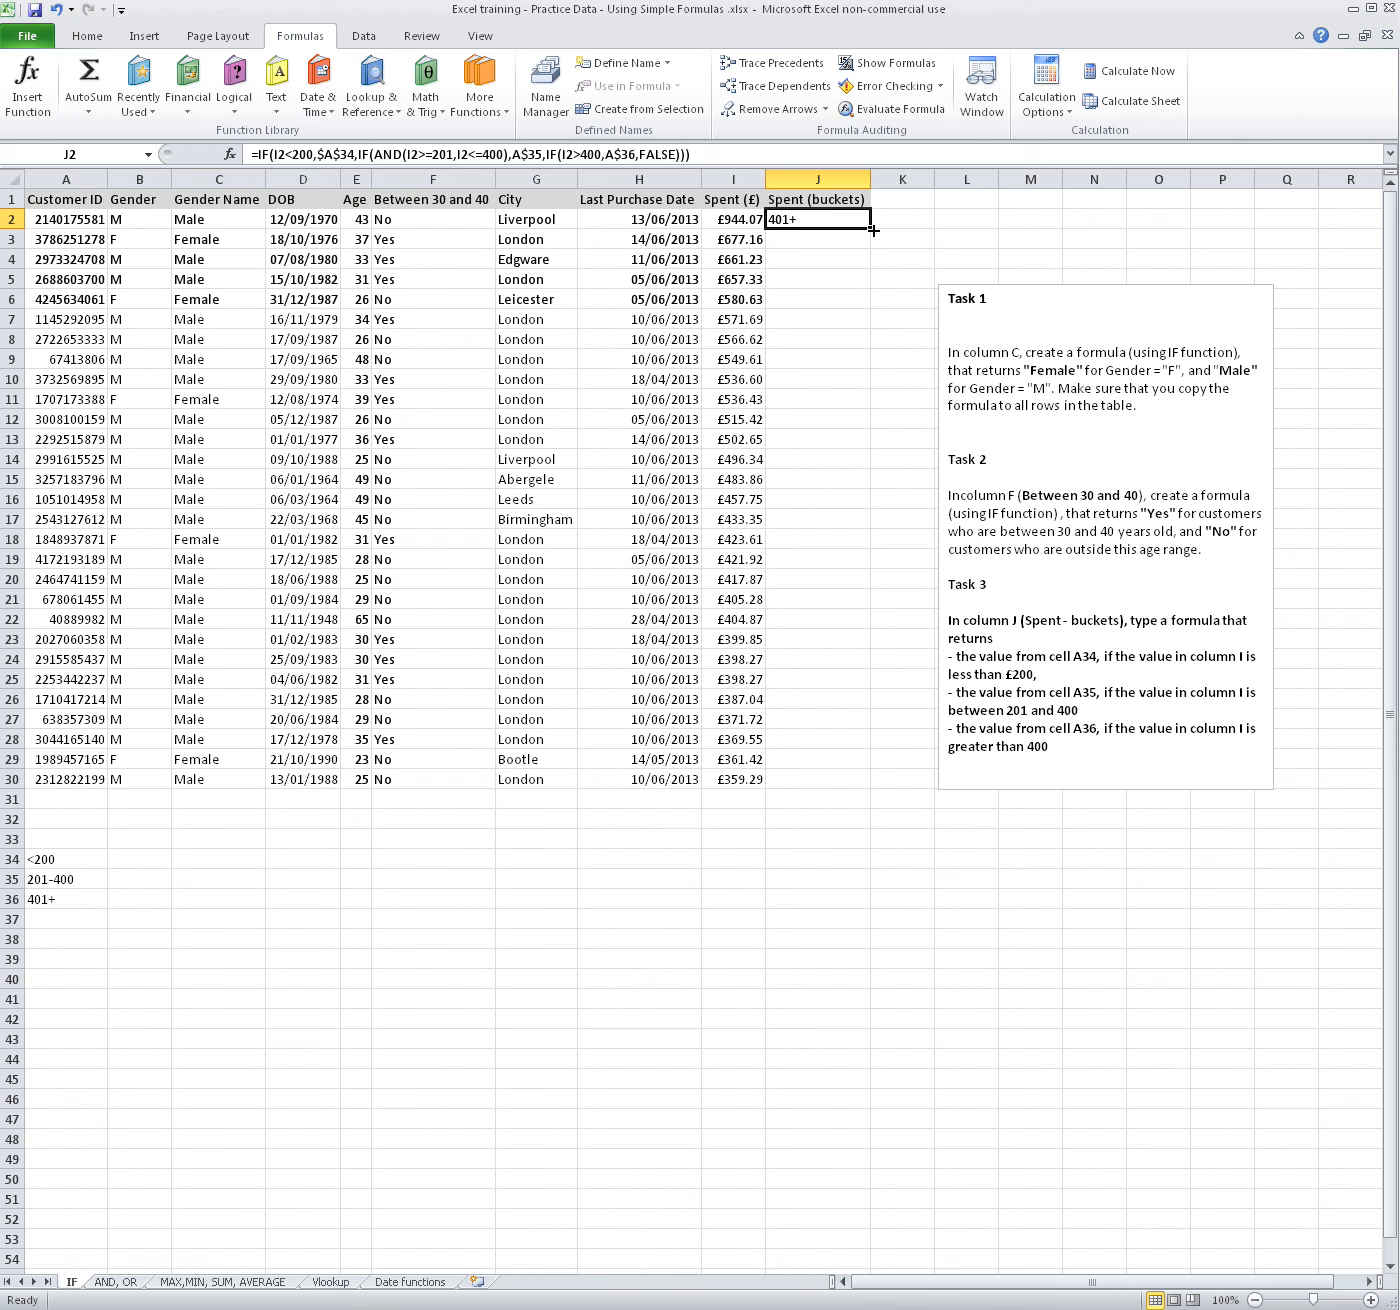
{"action": "double_click", "coordinate": [873, 230]}
{"action": "left_click", "coordinate": [818, 339]}
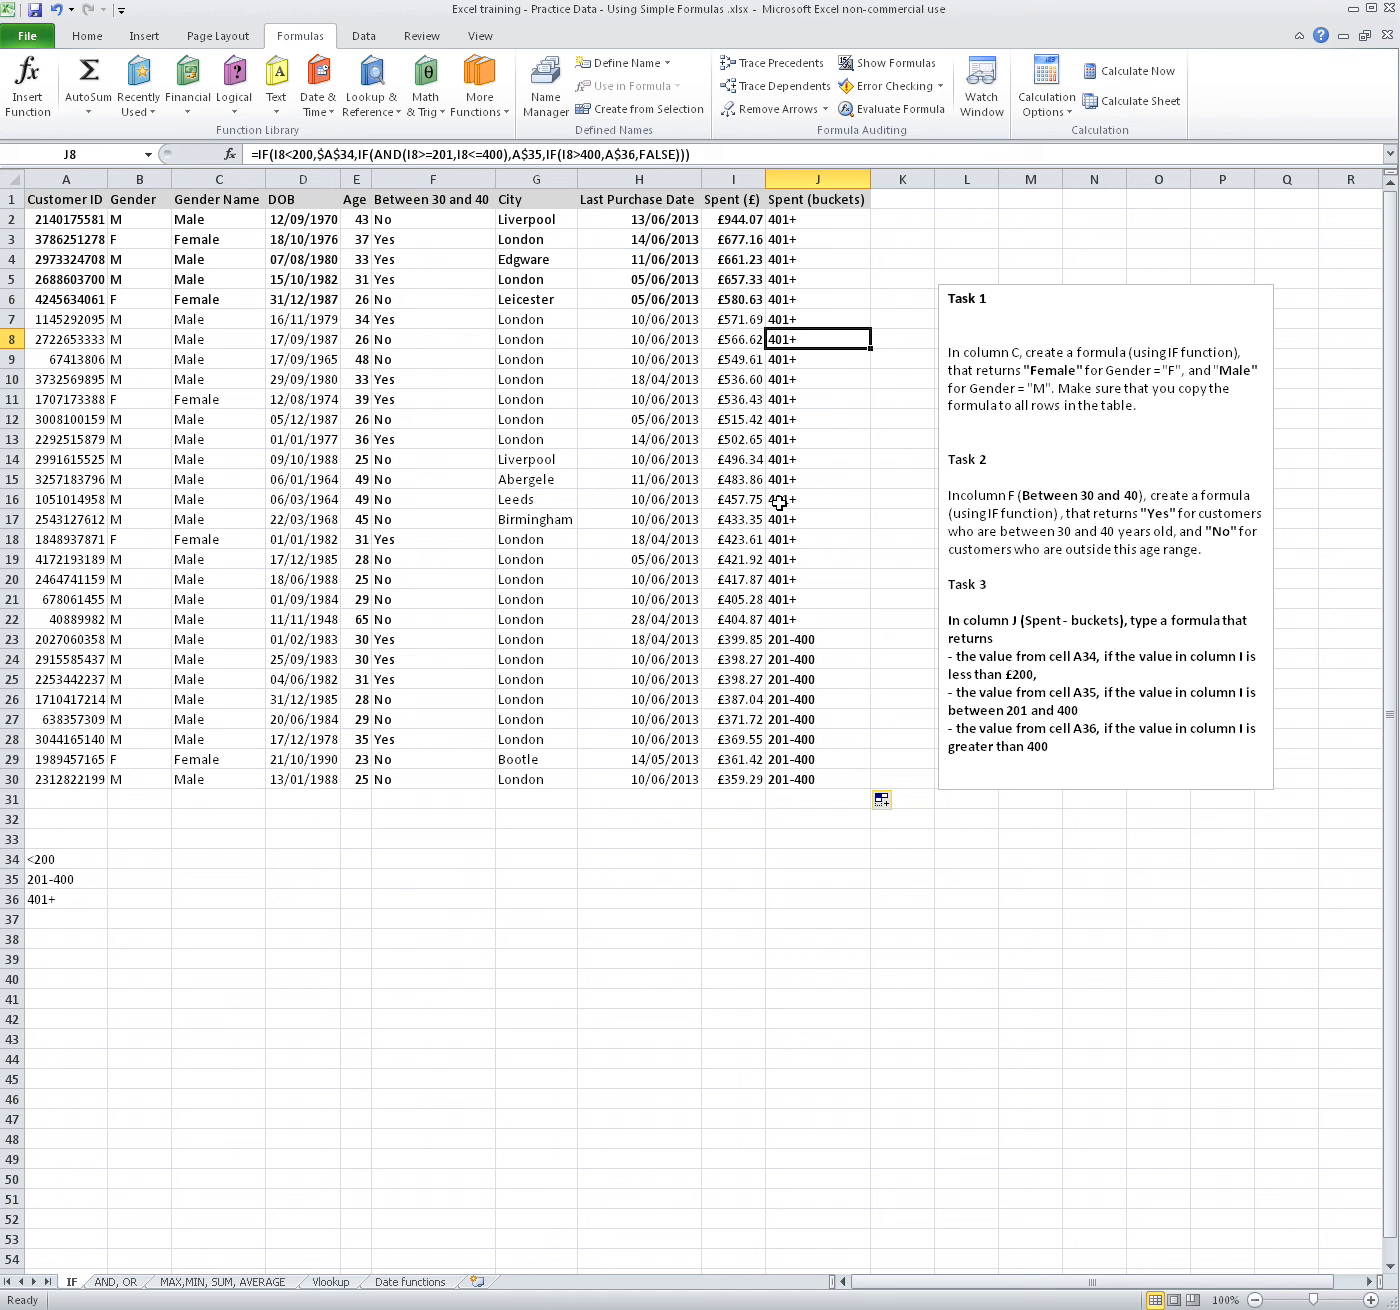
{"action": "left_click", "coordinate": [823, 542]}
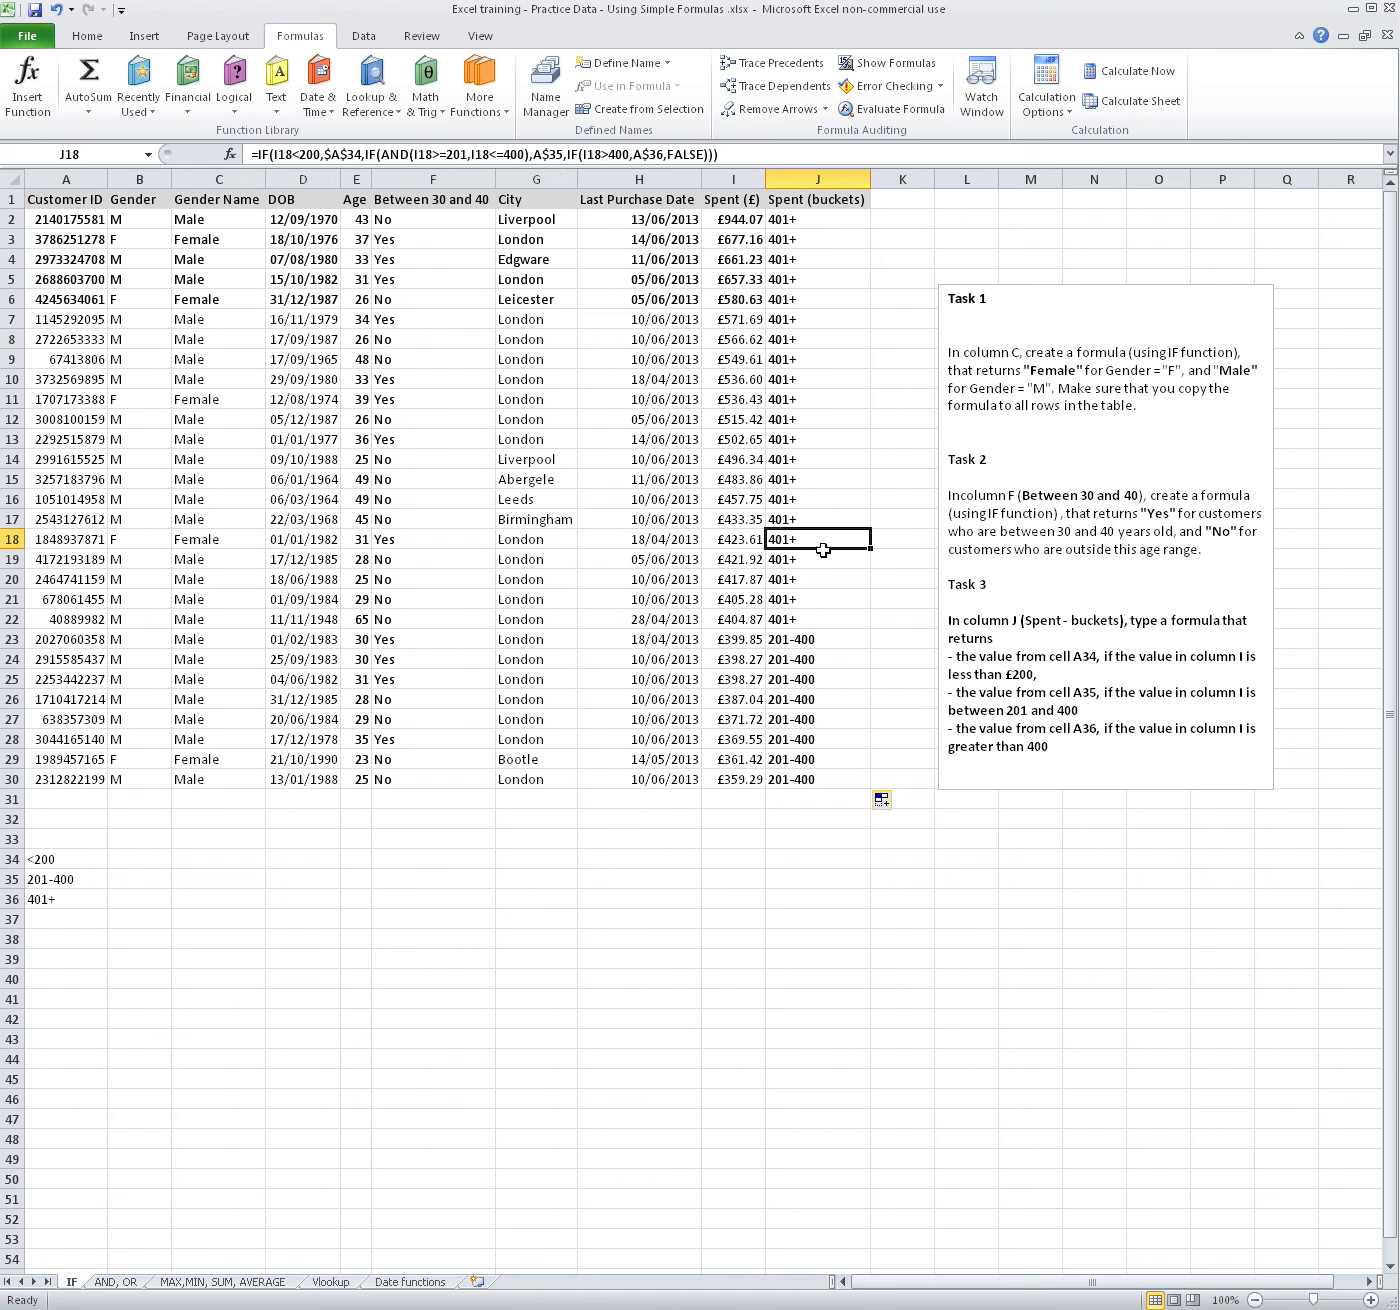
{"action": "left_click", "coordinate": [57, 897]}
{"action": "left_click_drag", "start_coordinate": [823, 640], "coordinate": [800, 757]}
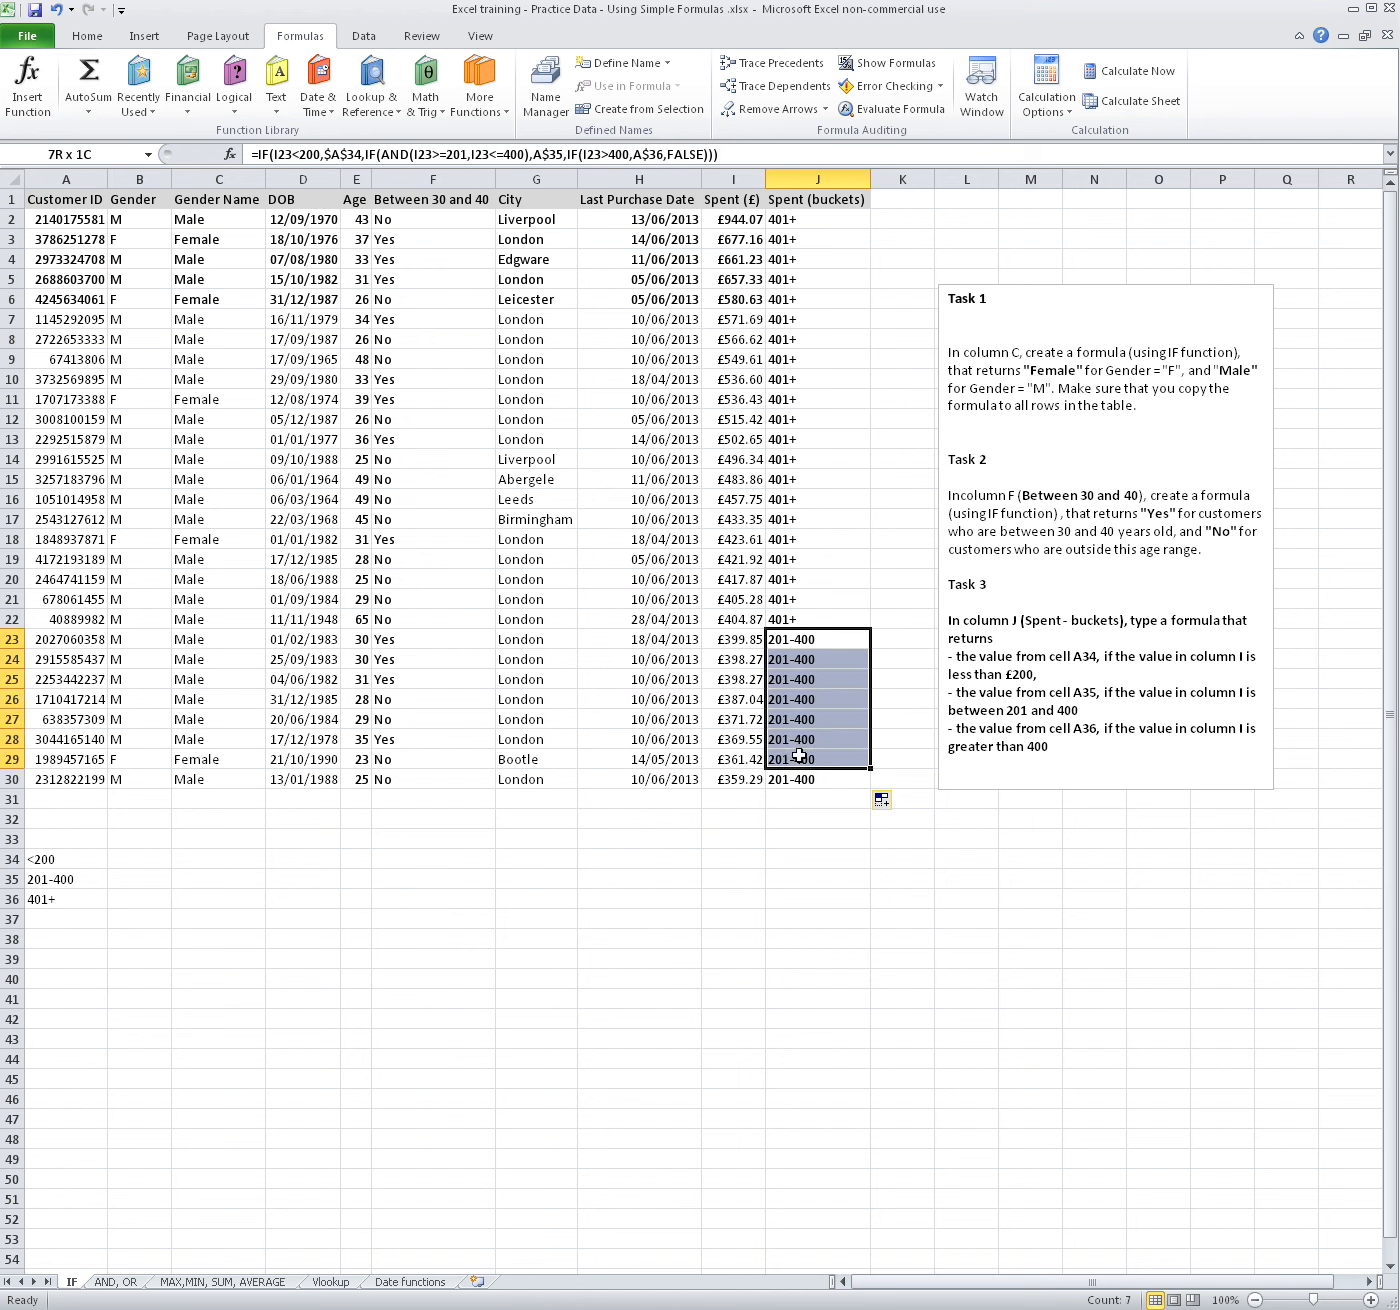
{"action": "left_click", "coordinate": [66, 862]}
Change the Spent (£) value in I19 to 198 to test the lowest bucket, and check the formulas in J19 and J13
{"action": "left_click", "coordinate": [760, 499]}
{"action": "left_click", "coordinate": [740, 622]}
{"action": "left_click", "coordinate": [742, 557]}
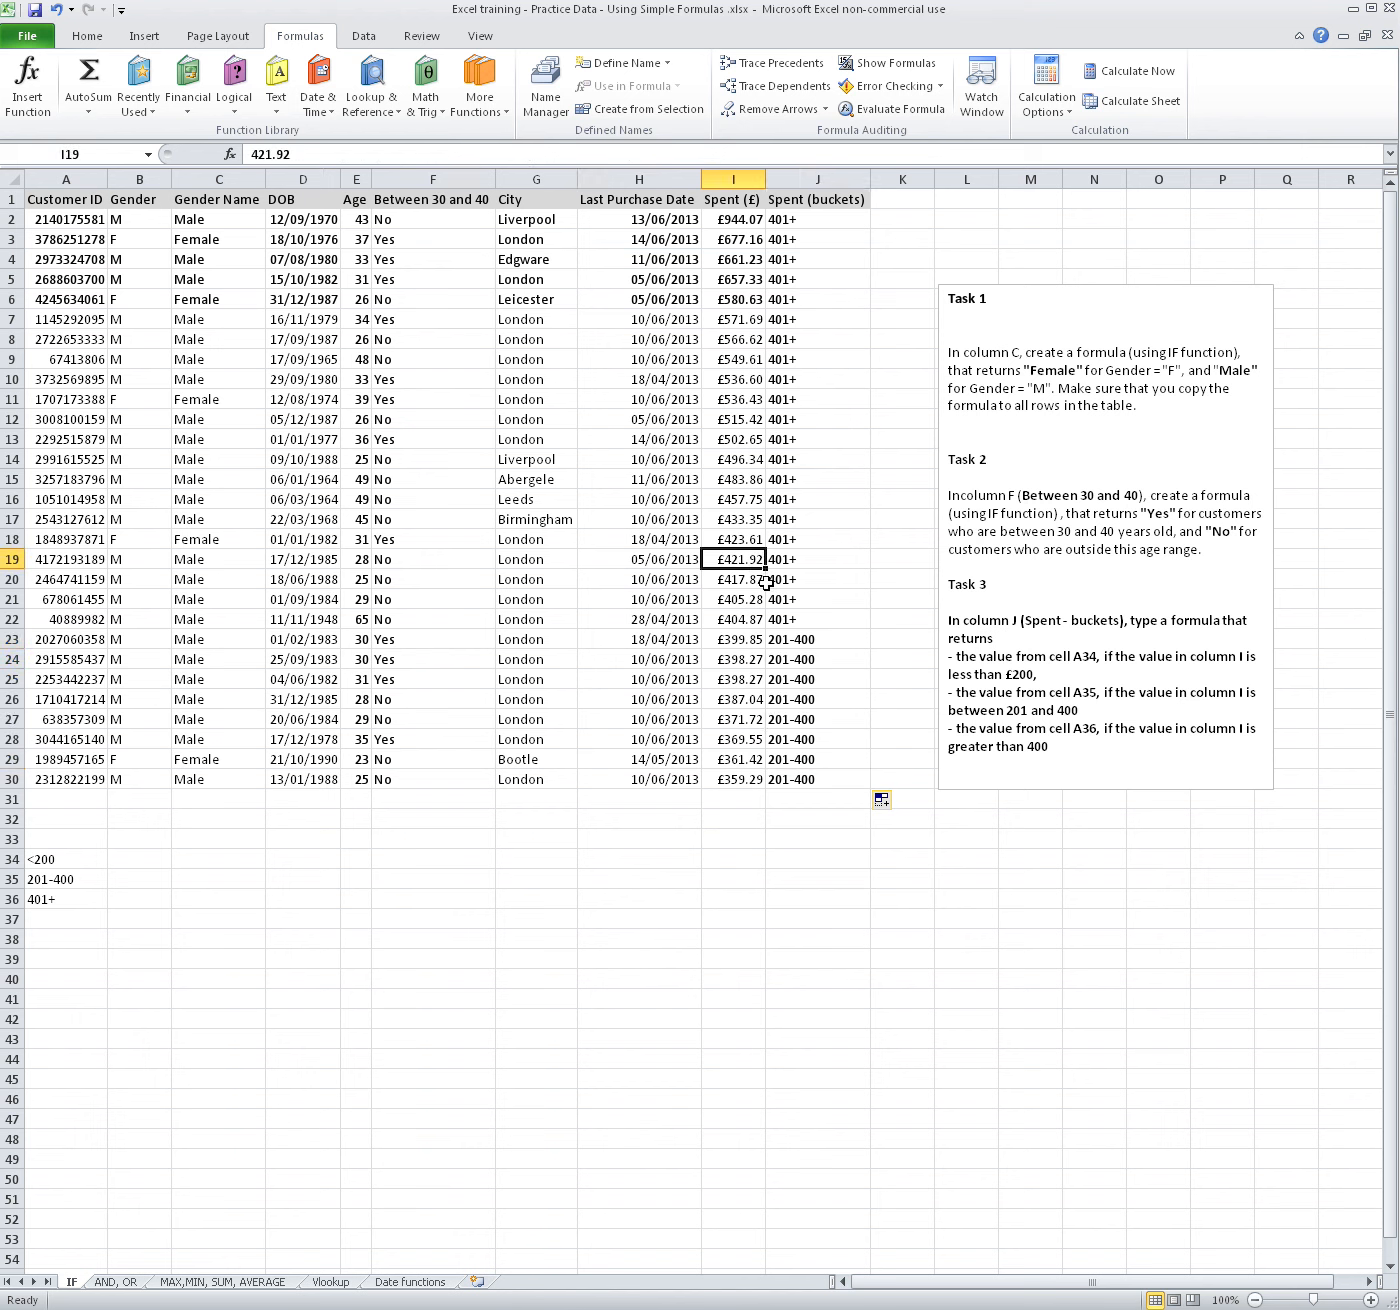
{"action": "type", "text": "198"}
{"action": "key", "text": "Return"}
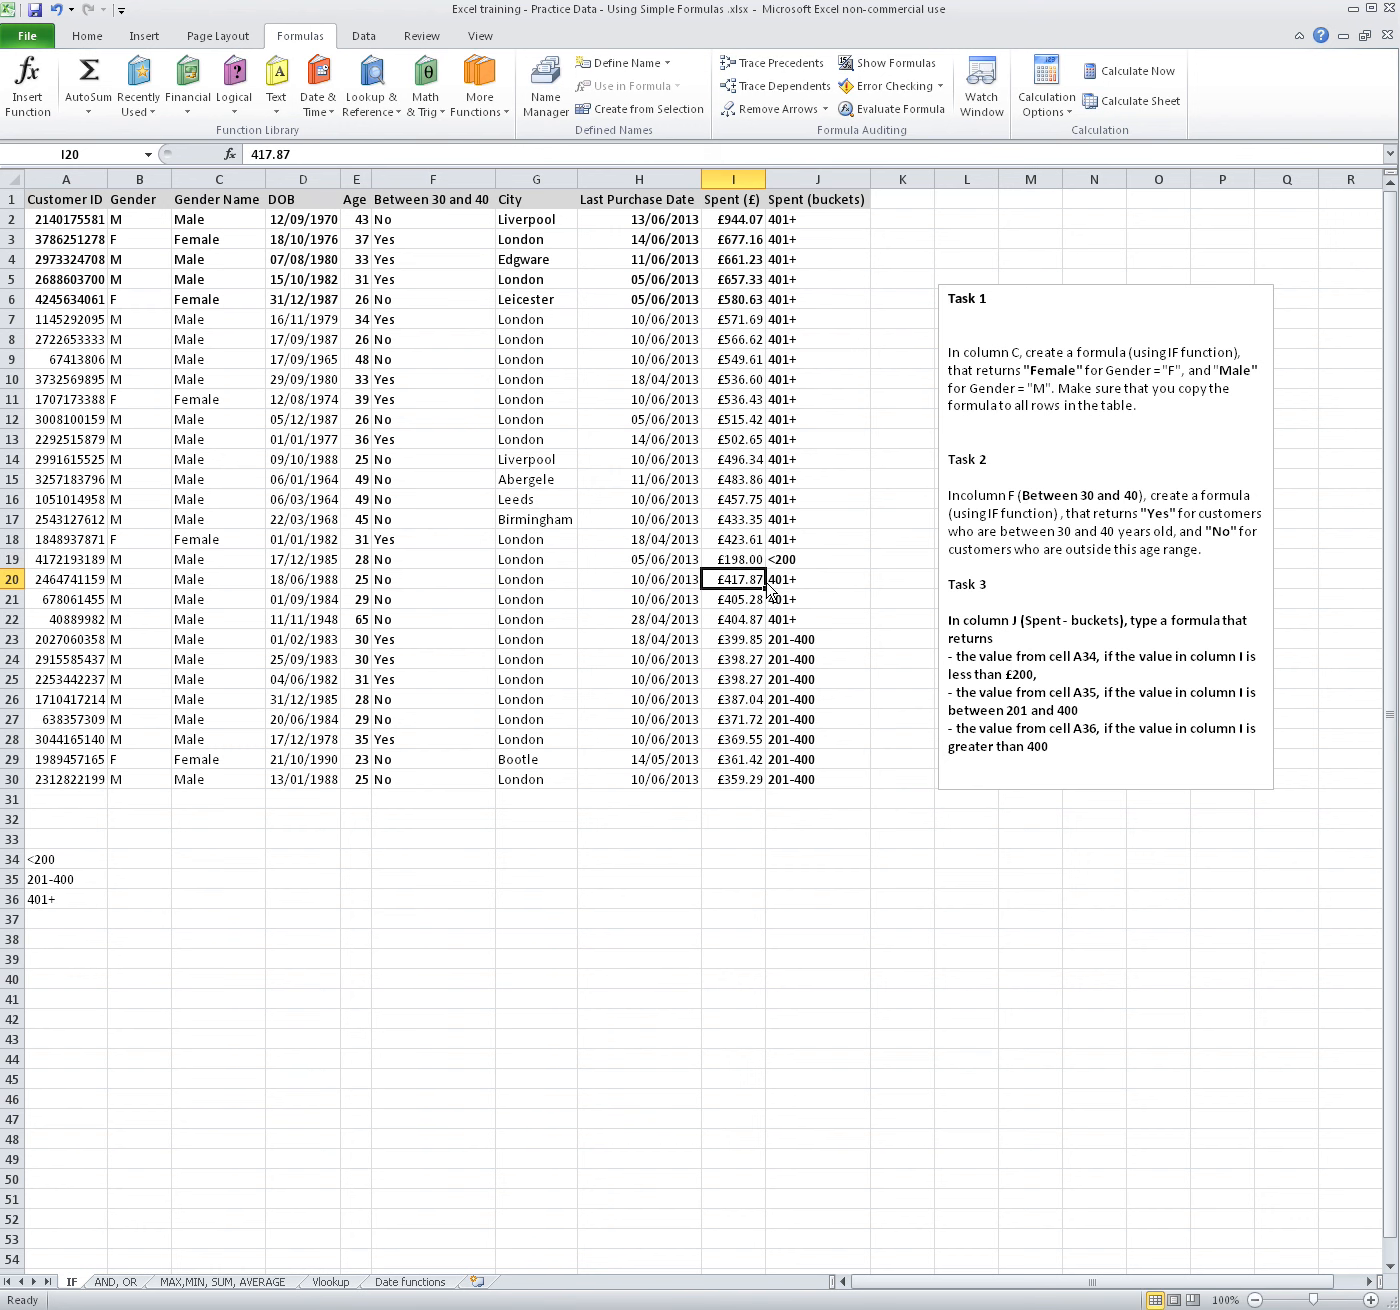
{"action": "left_click", "coordinate": [783, 560]}
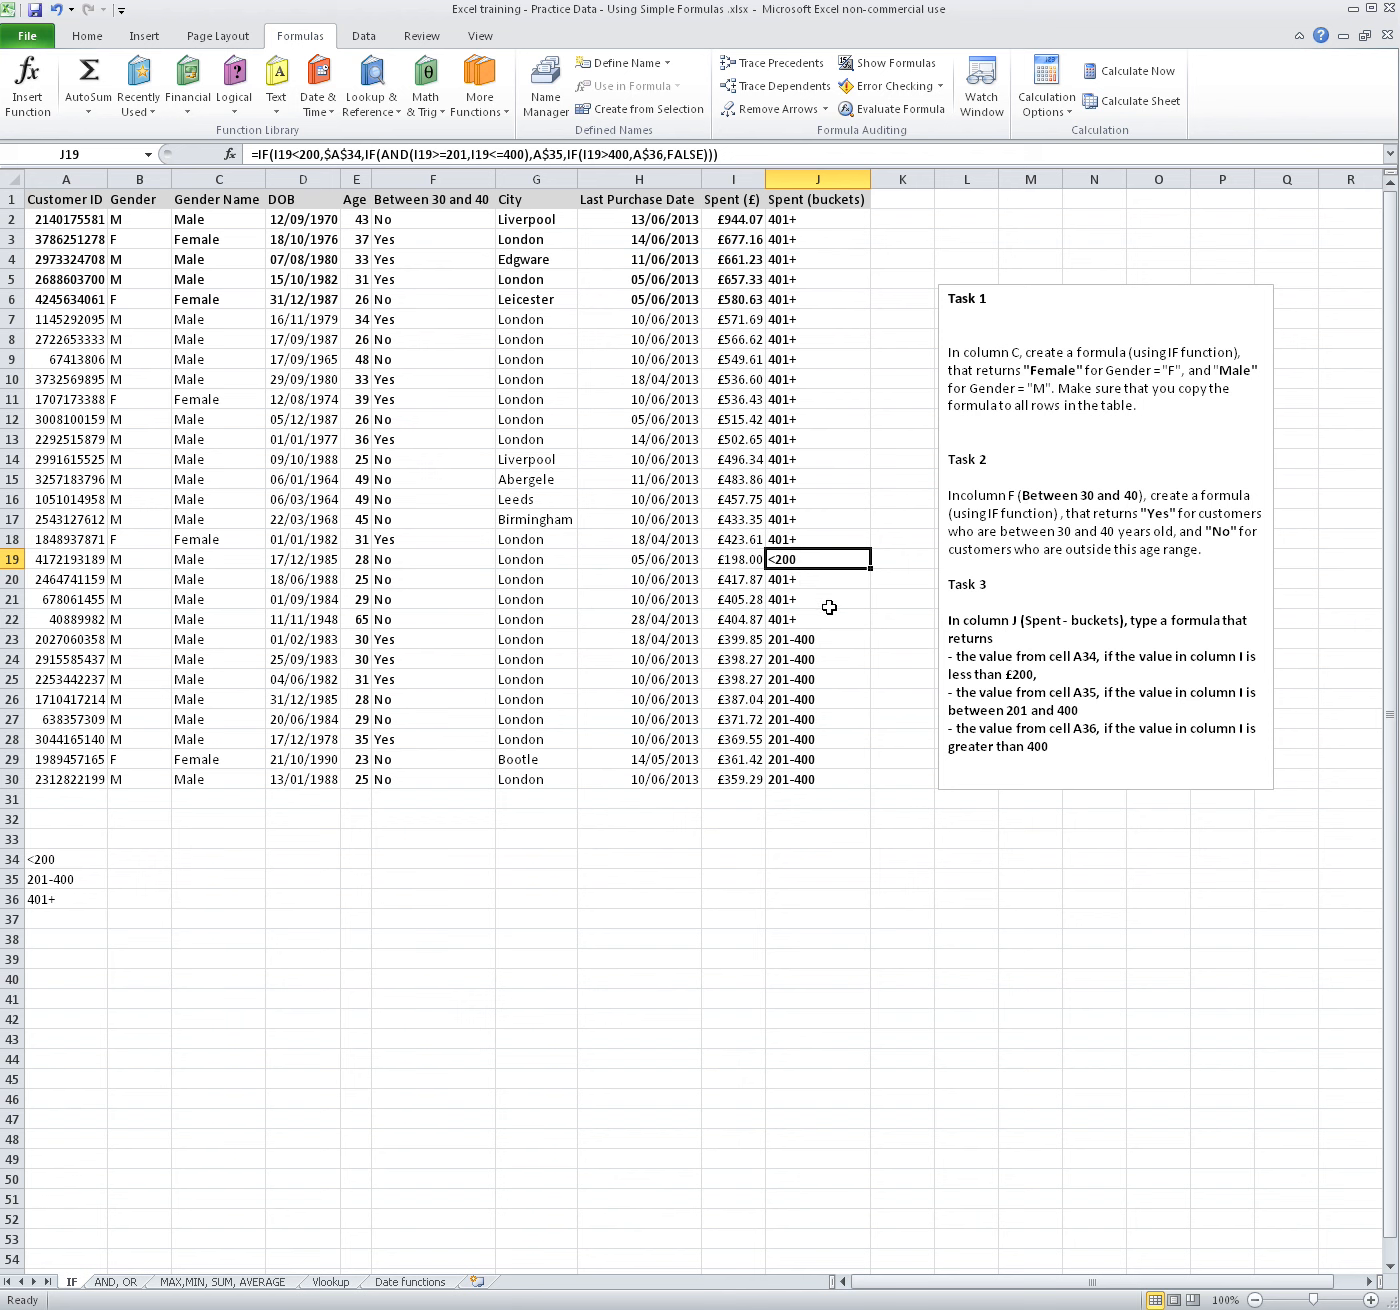
{"action": "left_click", "coordinate": [822, 441]}
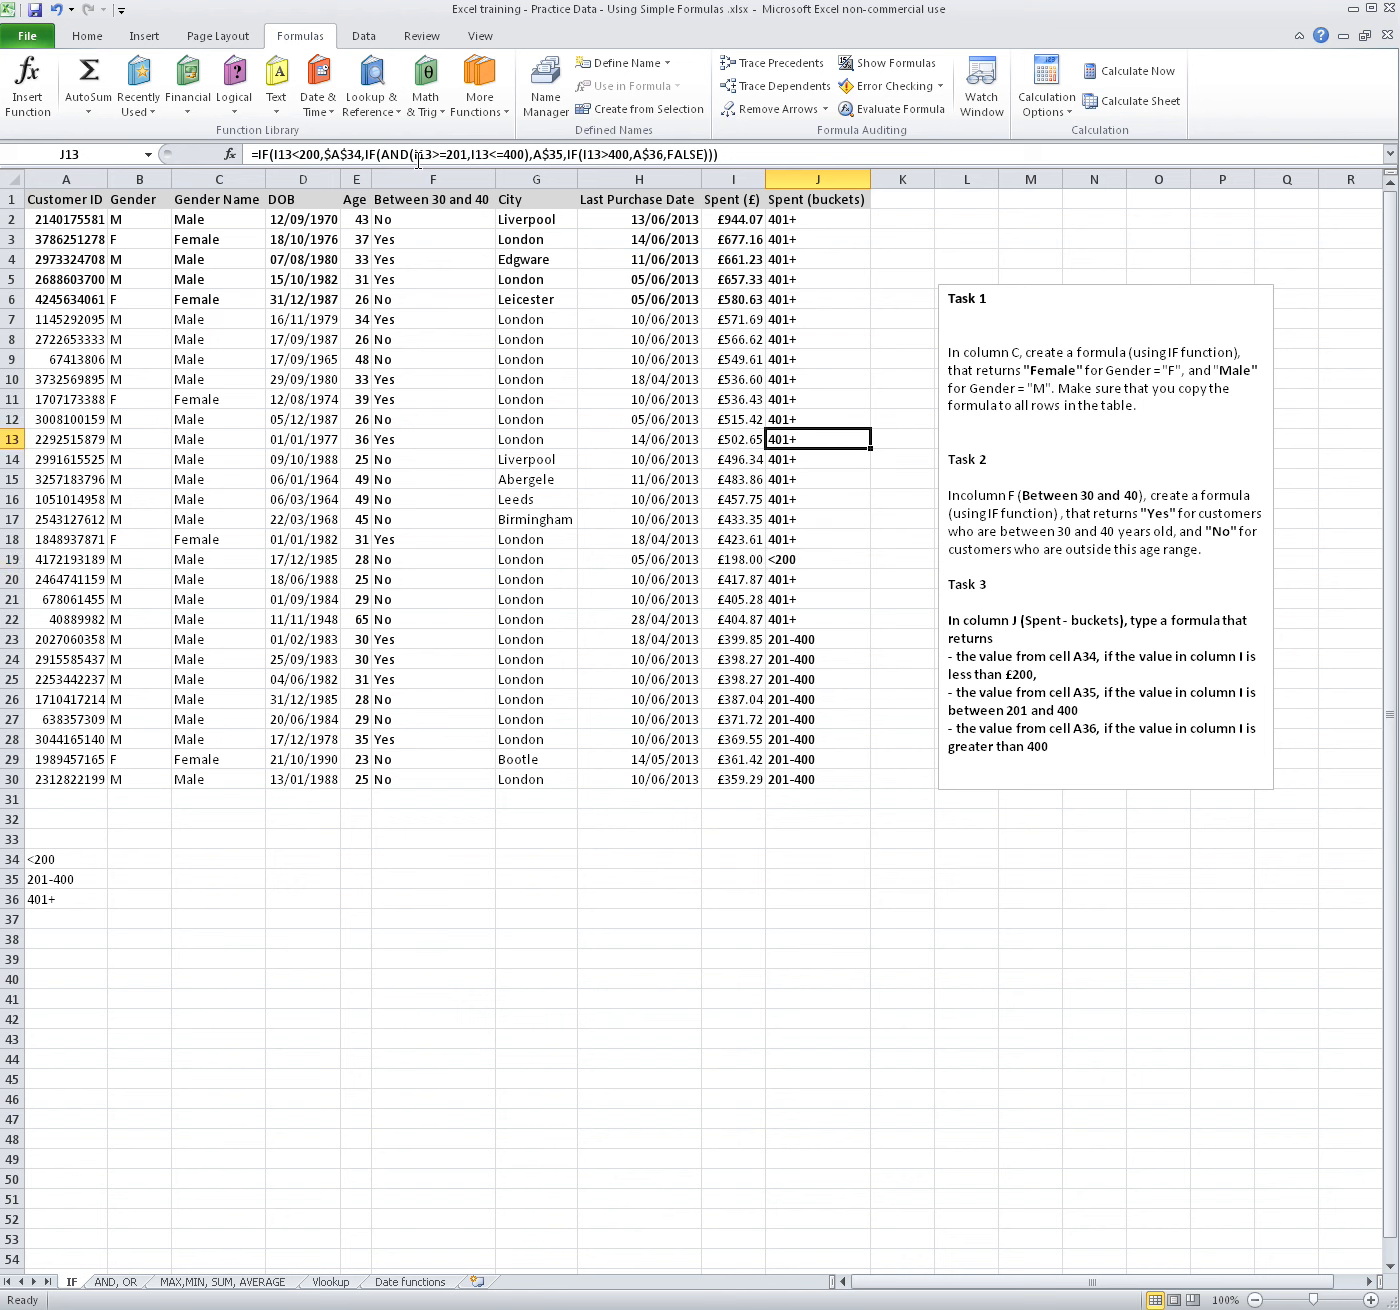